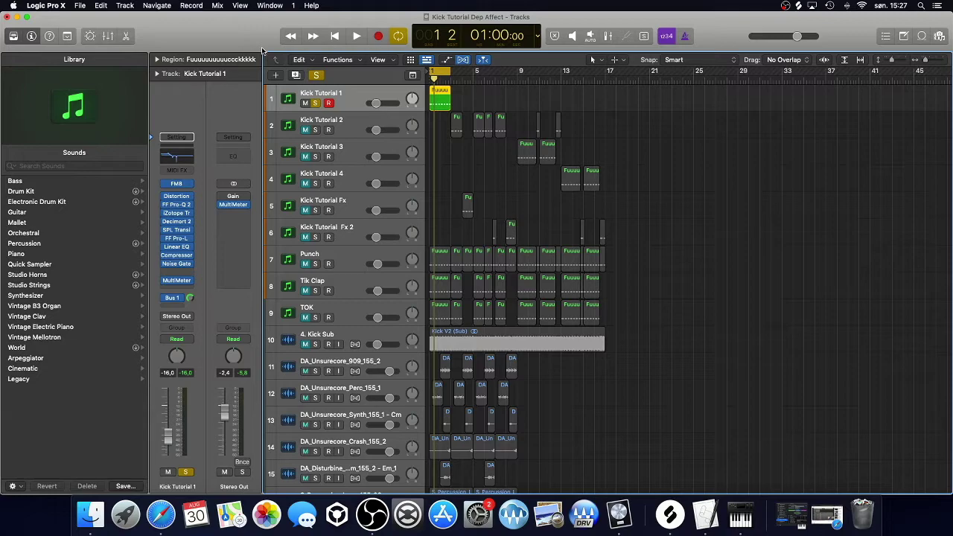
Step: Shift the project window aside, then solo and select the DA_Brainscan_Kickloop_155_2 track
double_click(241, 35)
left_click_drag(241, 36, 553, 35)
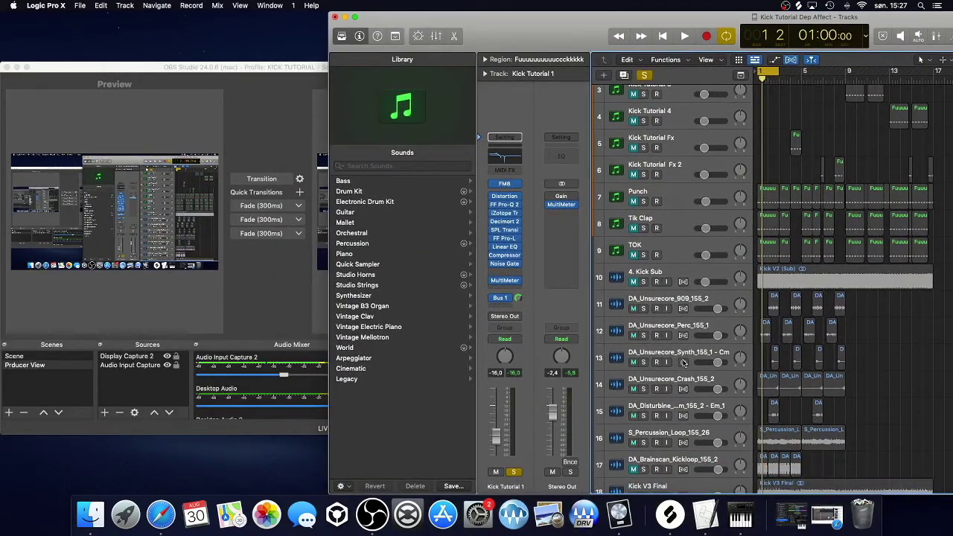
scroll(704, 381, "down", 5)
left_click(643, 413)
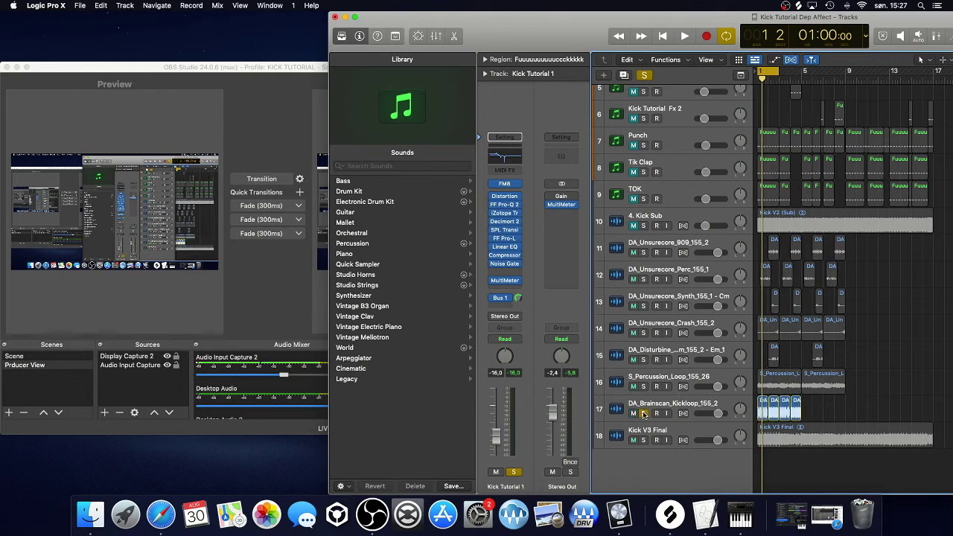
left_click(681, 402)
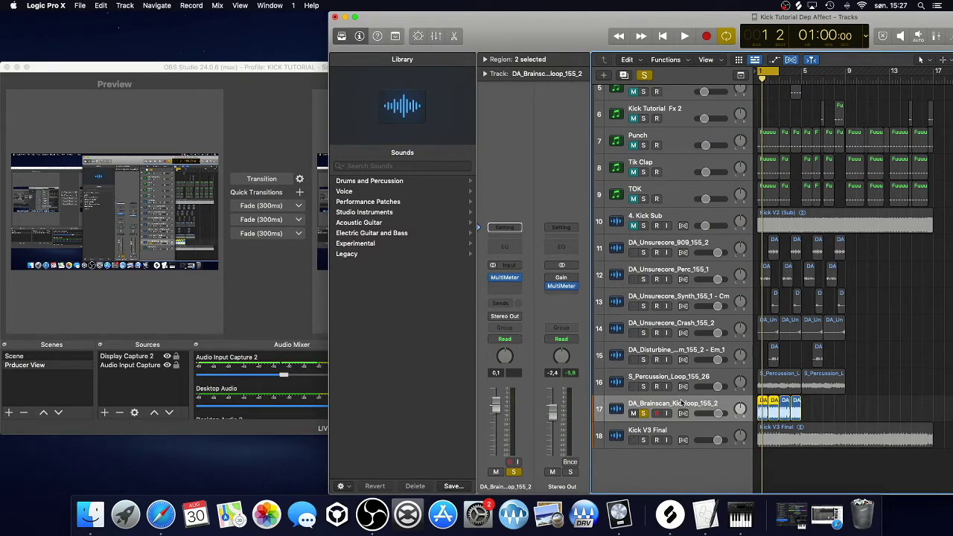
Step: Unsolo Kick Tutorial 1 and audition the Brainscan kick loop with the cycle range extended to bar 5
scroll(681, 402, "up", 5)
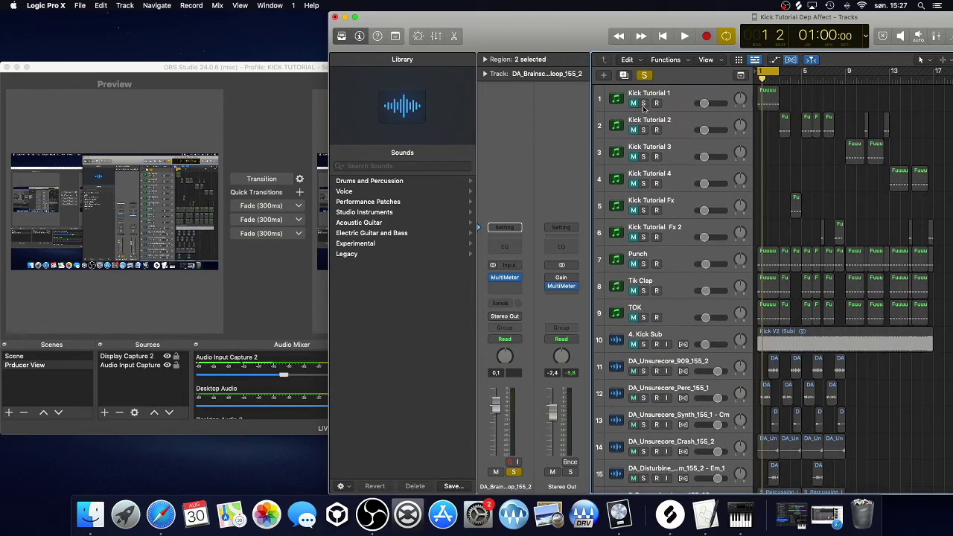
scroll(861, 279, "down", 3)
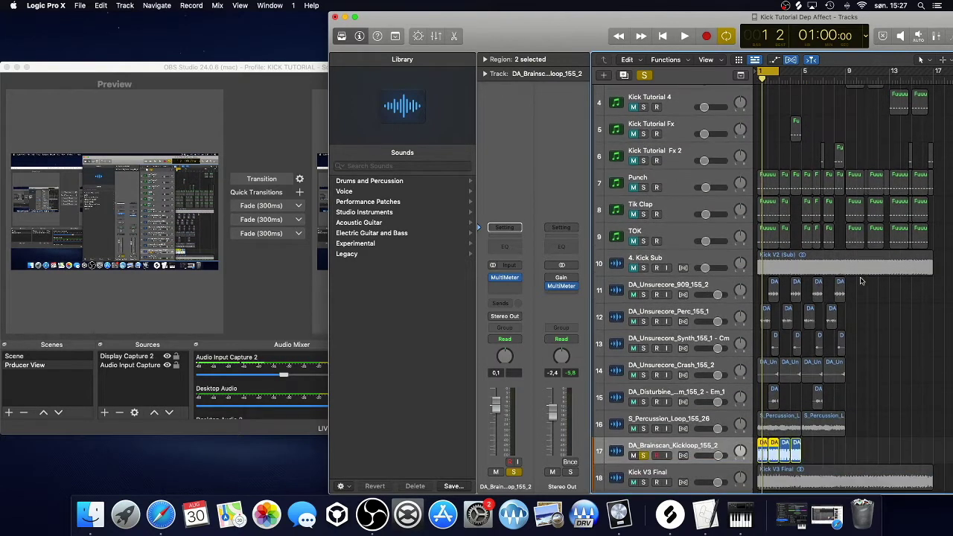
key("space")
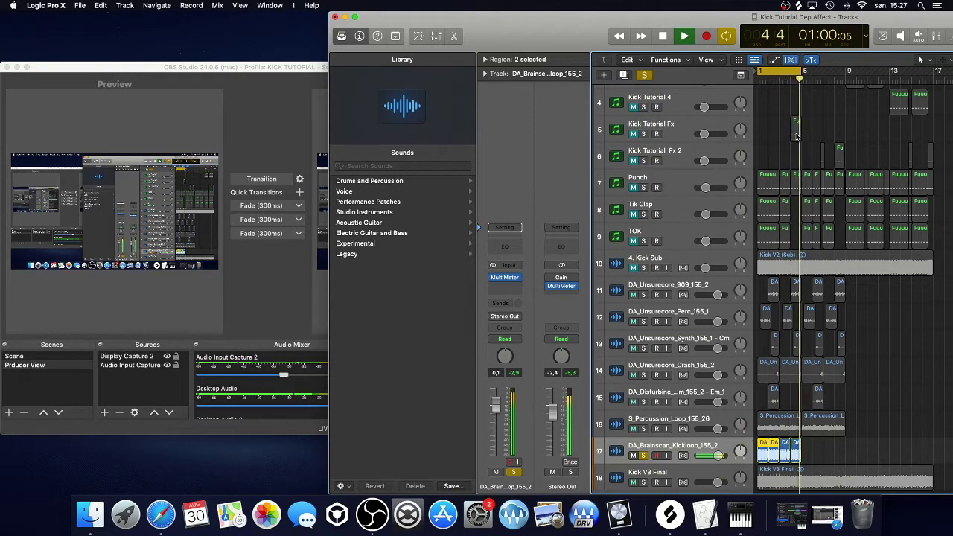
key("space")
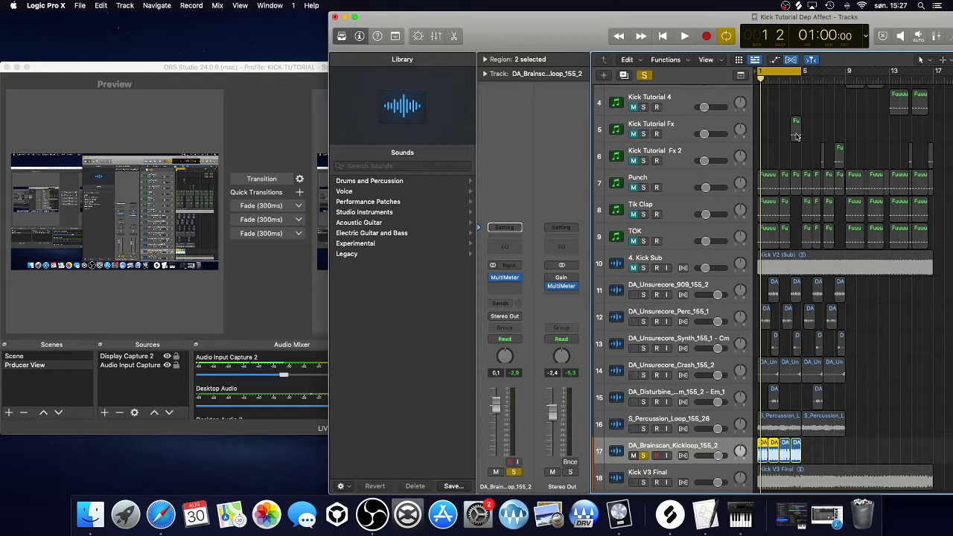
Step: Mute and unsolo the Brainscan kick loop, solo Kick V3 Final, and audition it with the cycle range extended to bar 17
scroll(744, 260, "down", 3)
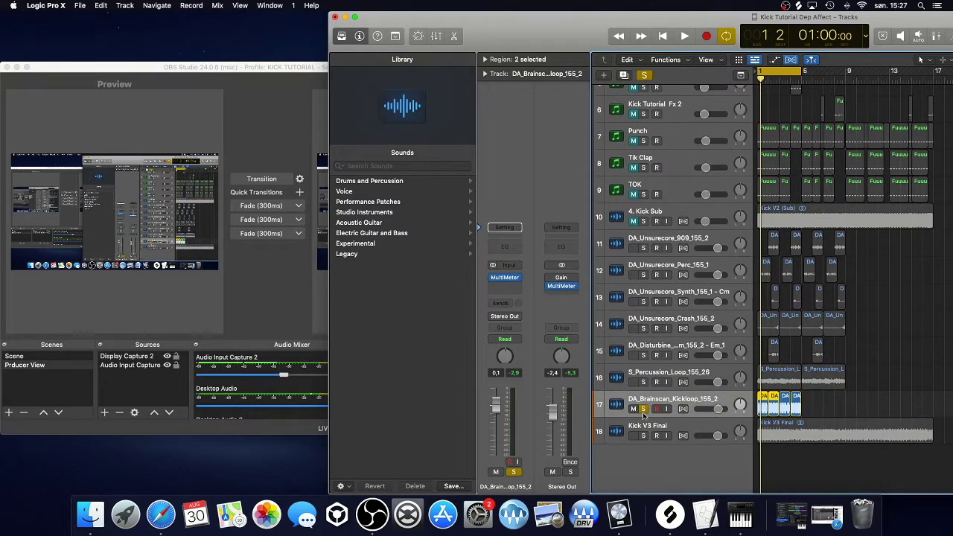
left_click(643, 409)
left_click(643, 436)
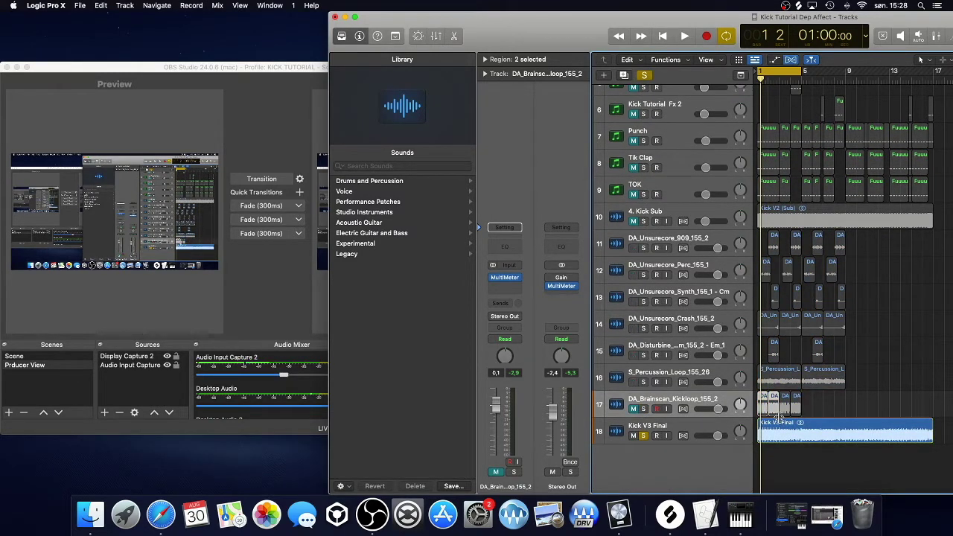
key("space")
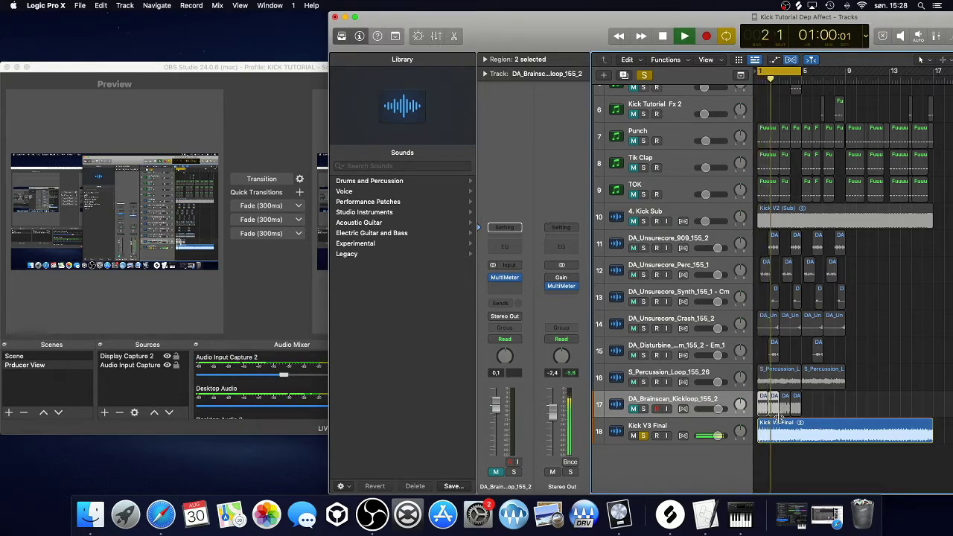
left_click_drag(797, 71, 759, 76)
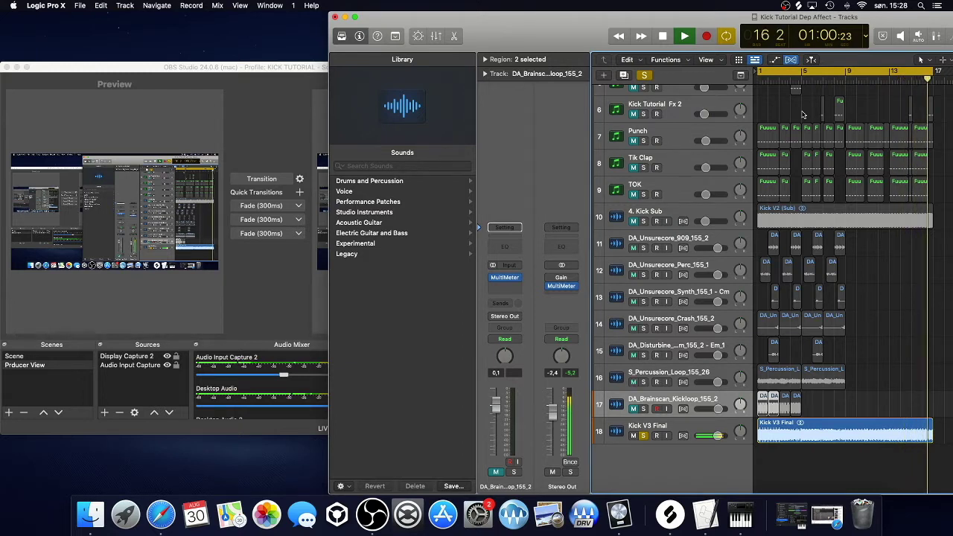
key("space")
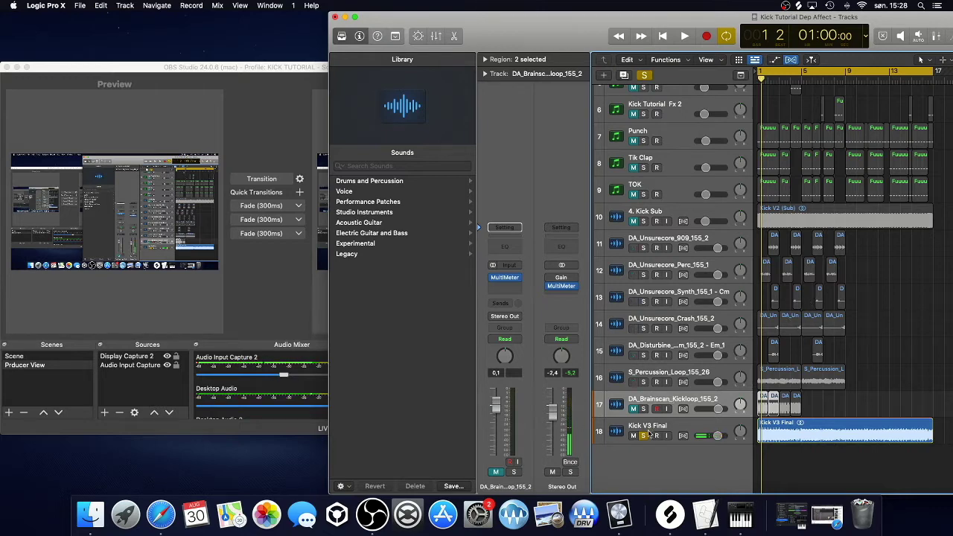
Step: Unsolo the Kick V3 Final track and move the project window back over the screen
left_click(669, 246, "shift")
scroll(719, 346, "up", 5)
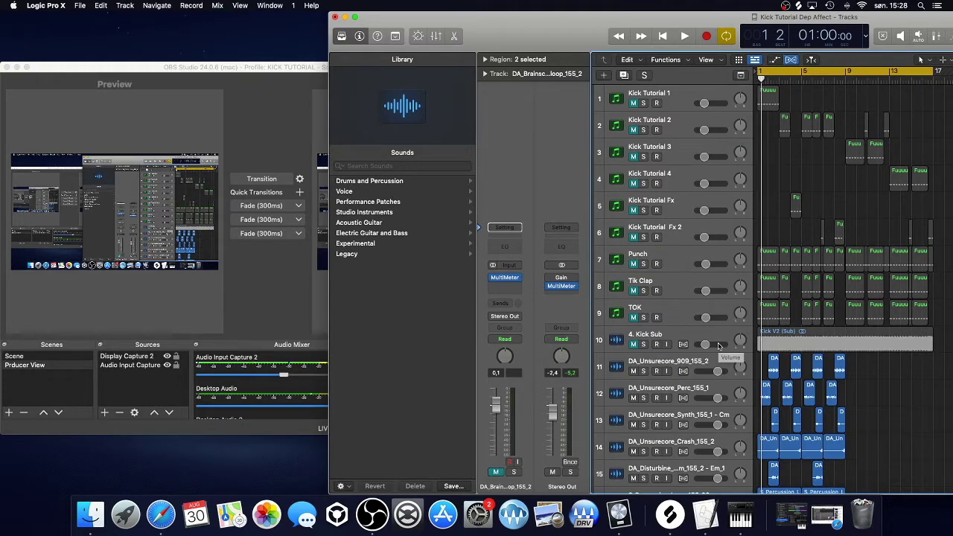
left_click_drag(563, 36, 312, 33)
scroll(624, 257, "down", 1)
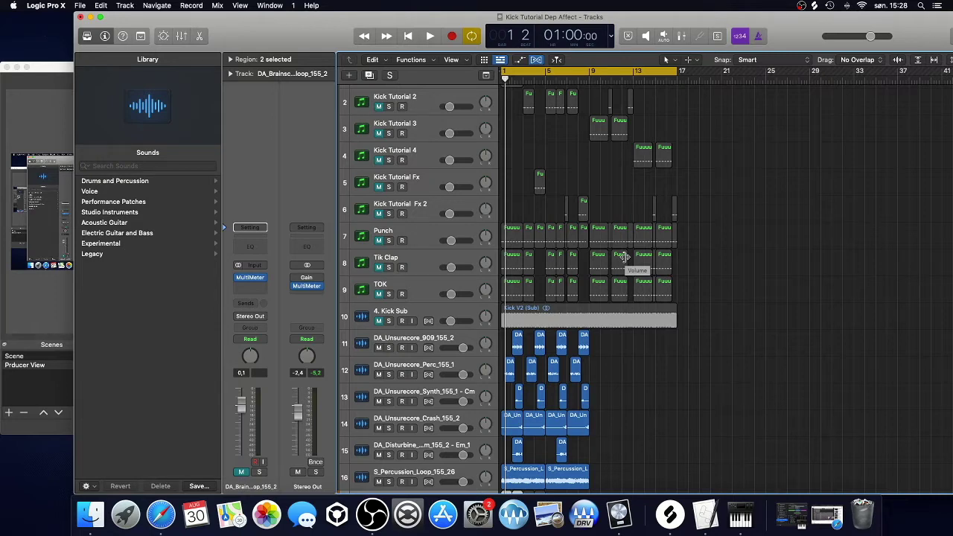
scroll(624, 256, "down", 4)
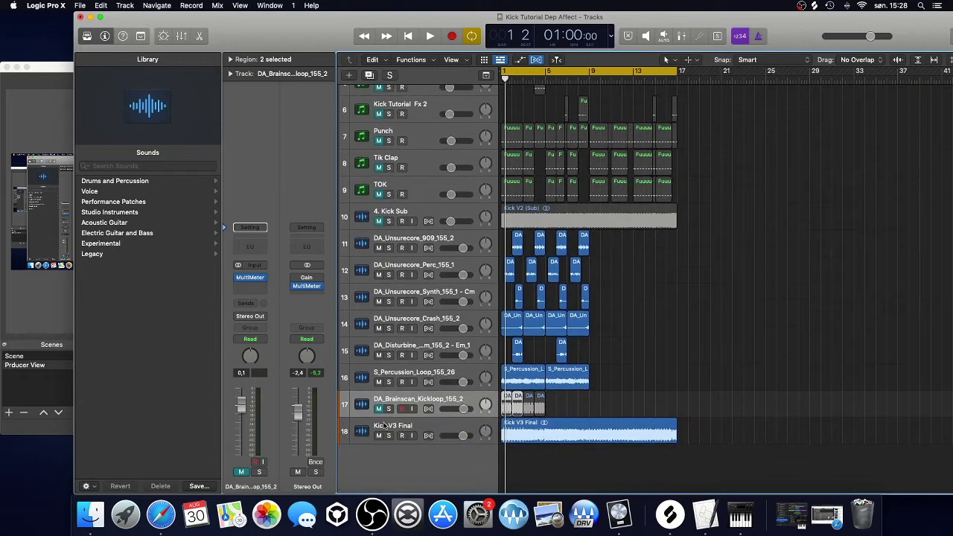
Step: Solo DA_Brainscan_Kickloop_155_2 and examine its spectrum and levels in its MultiMeter during playback, closing the meter when done
left_click(388, 408)
left_click_drag(339, 26, 549, 26)
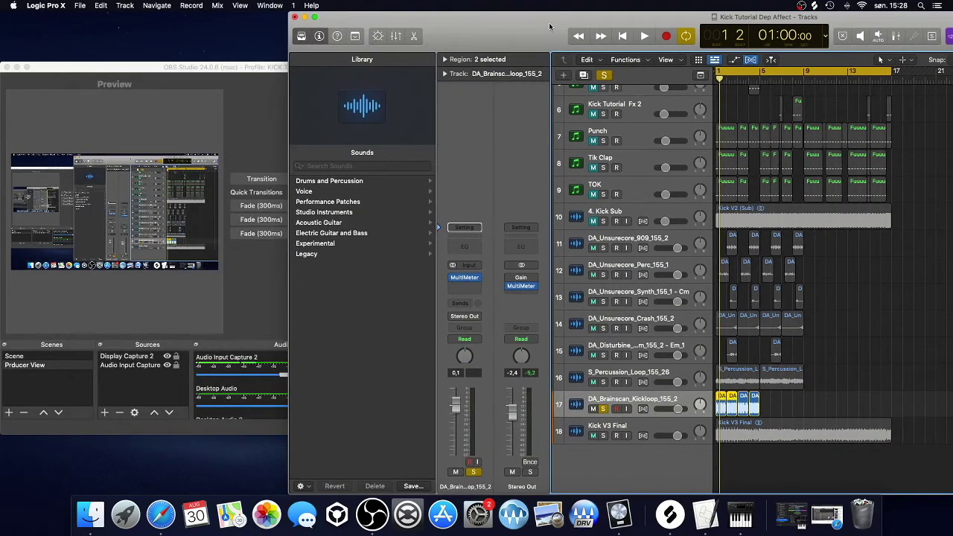
mouse_move(469, 281)
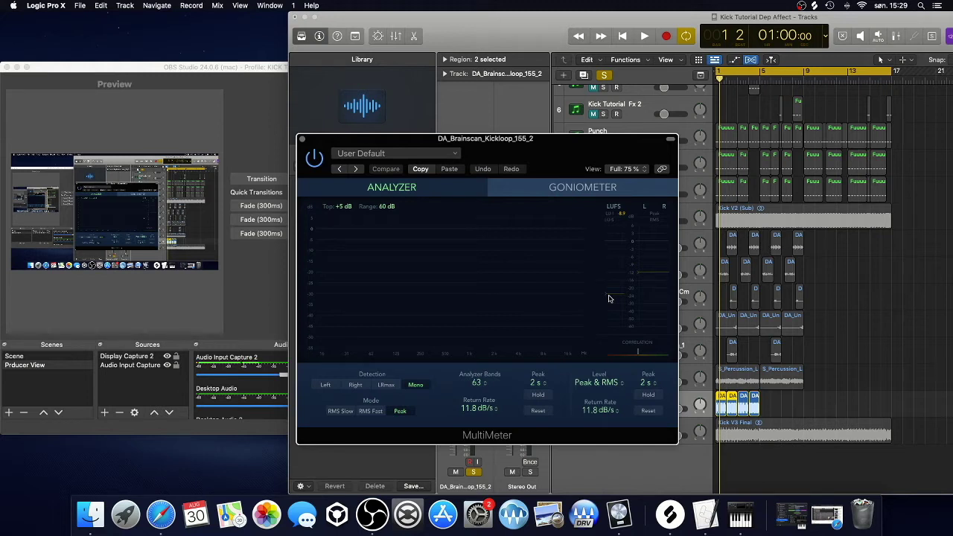
key("space")
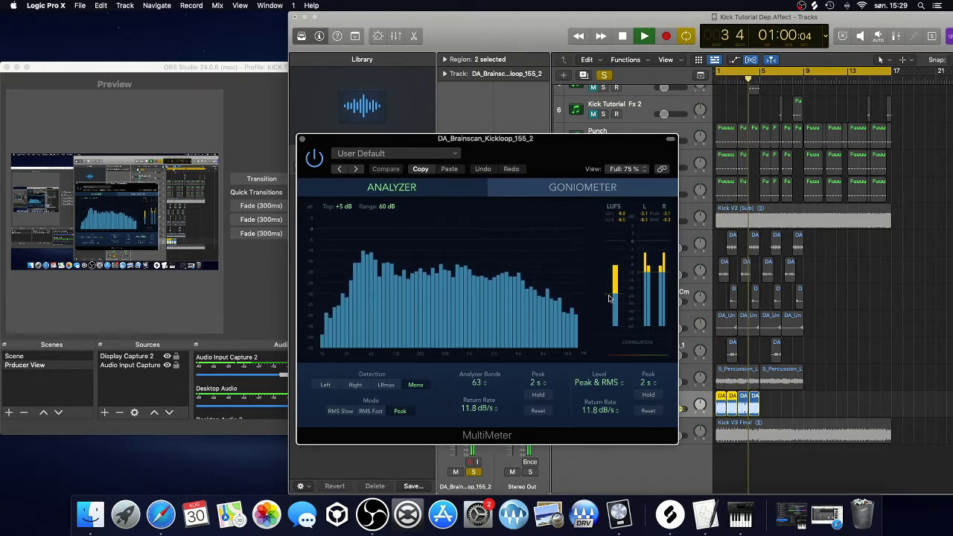
key("space")
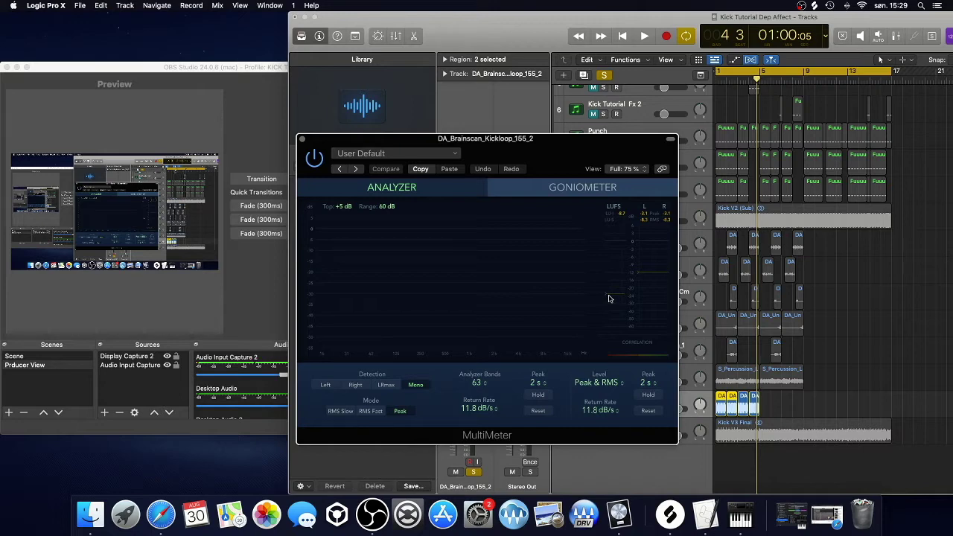
left_click(303, 139)
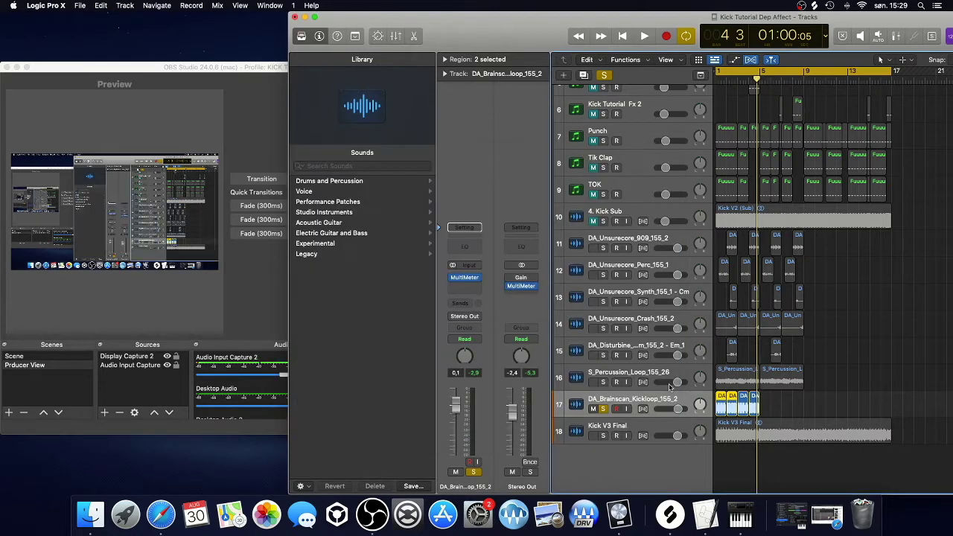
Step: Solo Kick V3 Final in place of the Brainscan loop and examine its spectrum and levels in its MultiMeter during playback
left_click(607, 425)
left_click(602, 436)
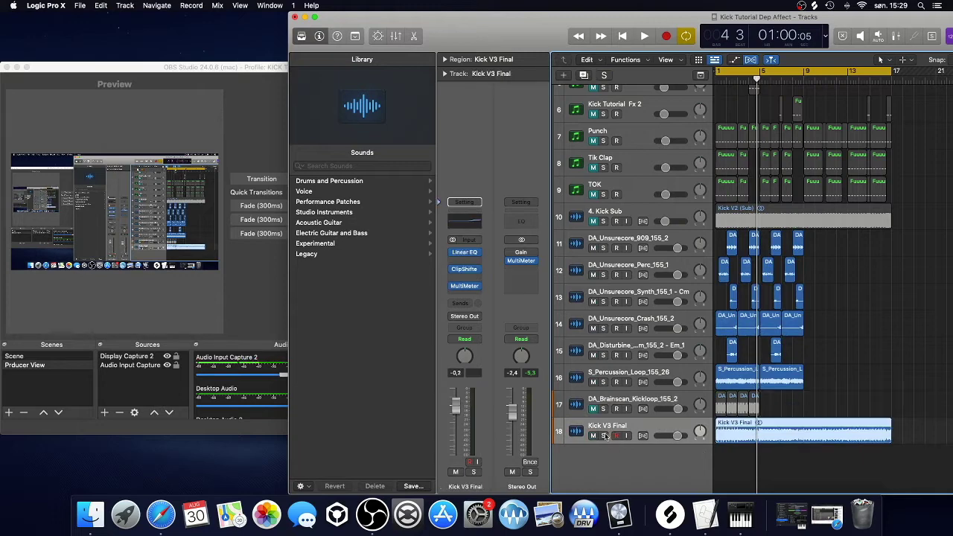
left_click(467, 288)
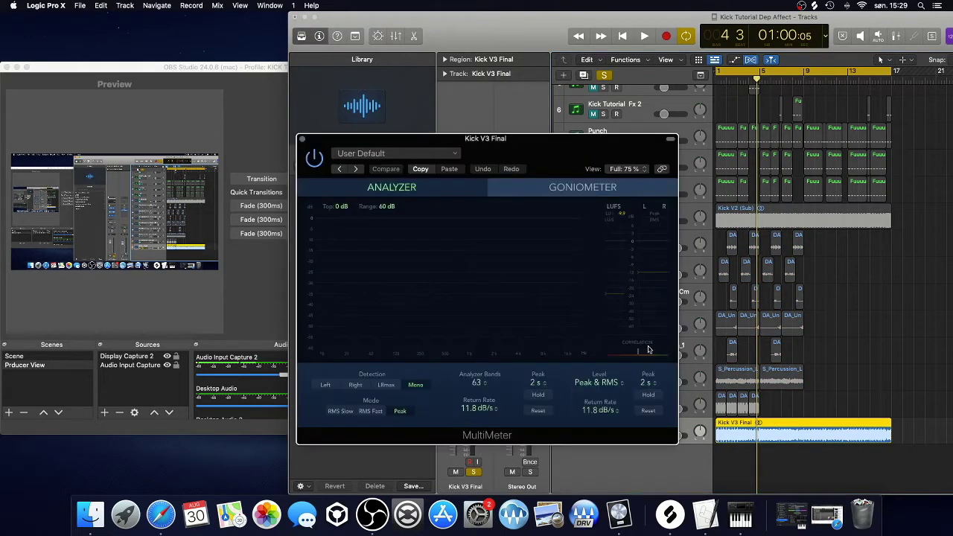
key("space")
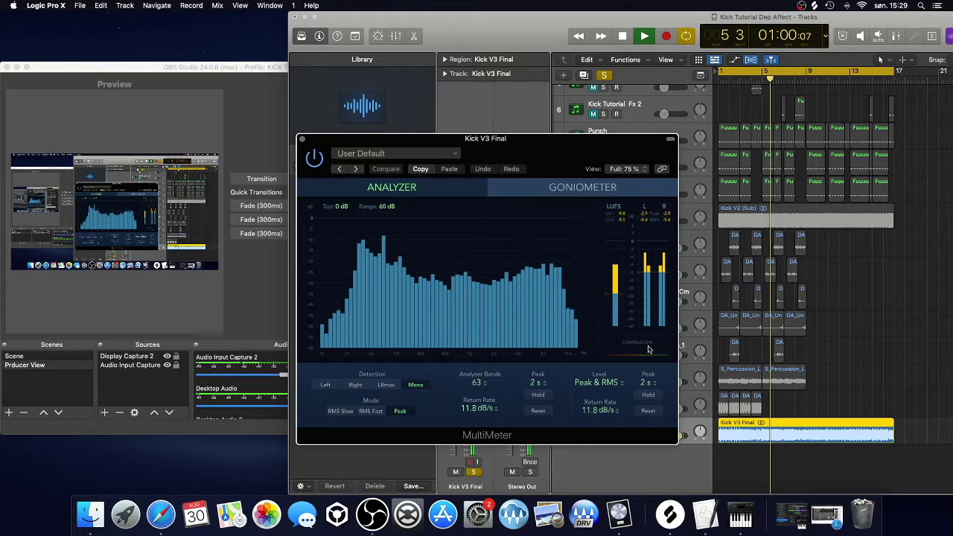
left_click(849, 81)
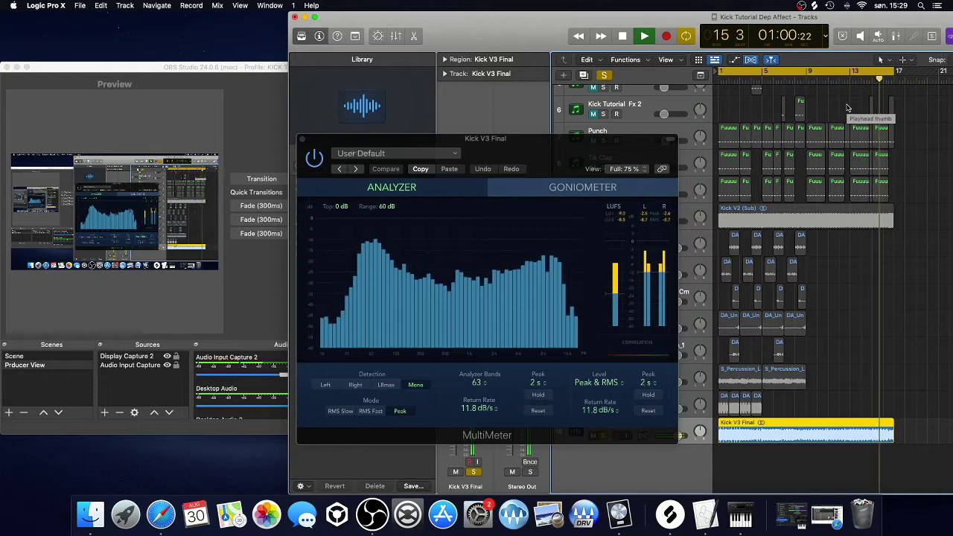
key("space")
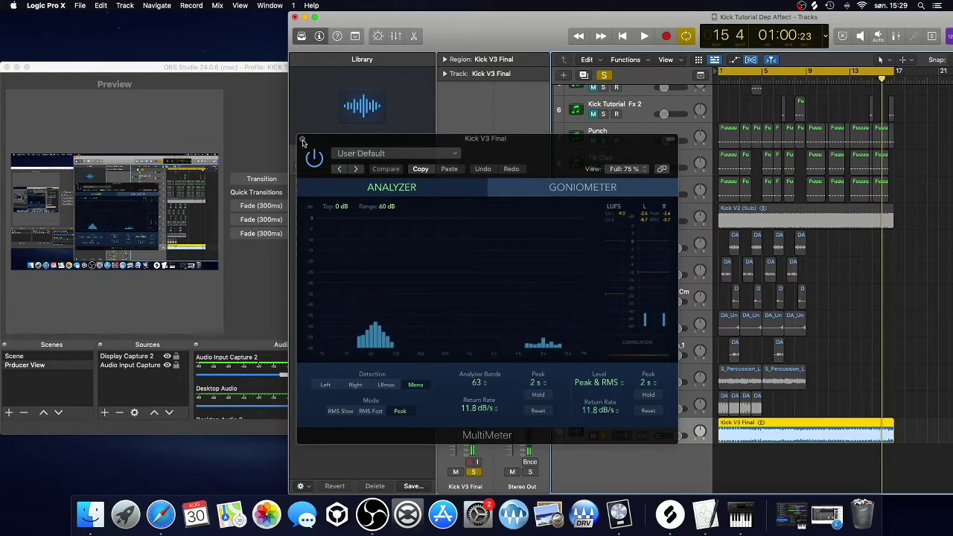
left_click(302, 140)
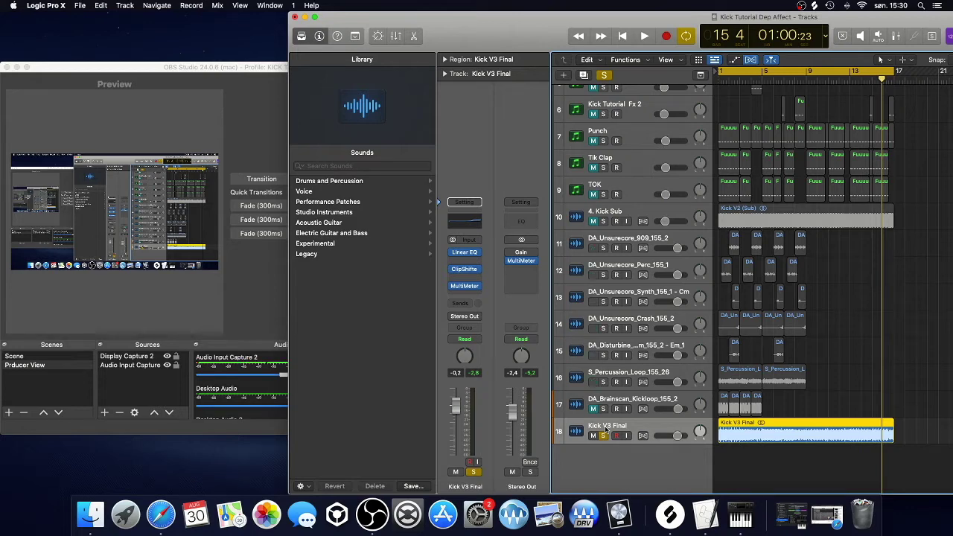
Step: Unsolo Kick V3 Final, select the Kick Tutorial 1 track, and move the project window back to fill the screen
left_click(603, 435)
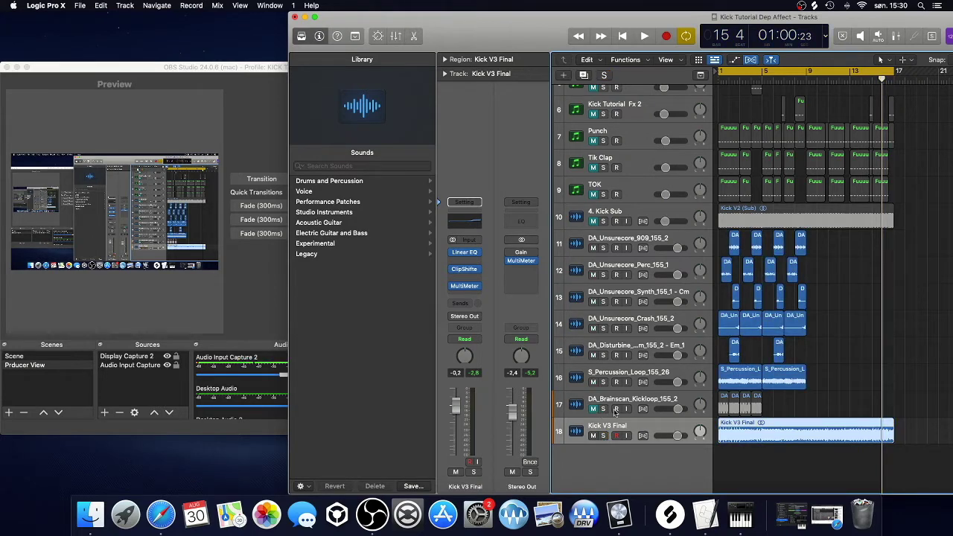
scroll(645, 413, "up", 5)
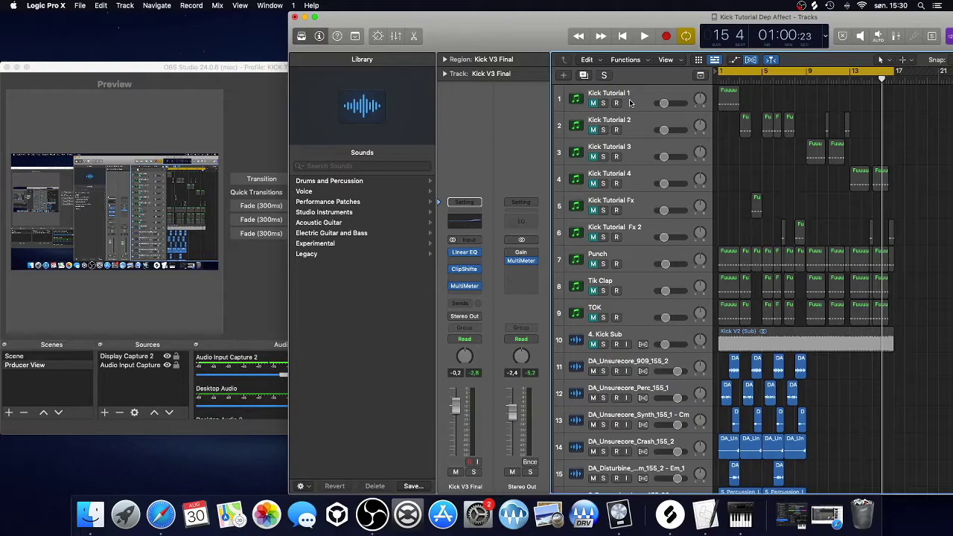
left_click(628, 102)
left_click_drag(525, 43, 587, 33)
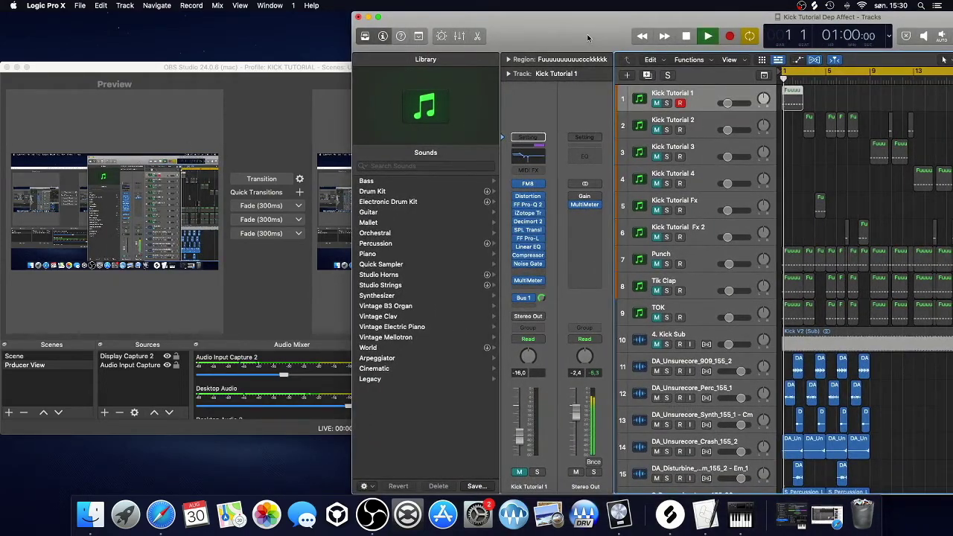
left_click_drag(587, 37, 234, 37)
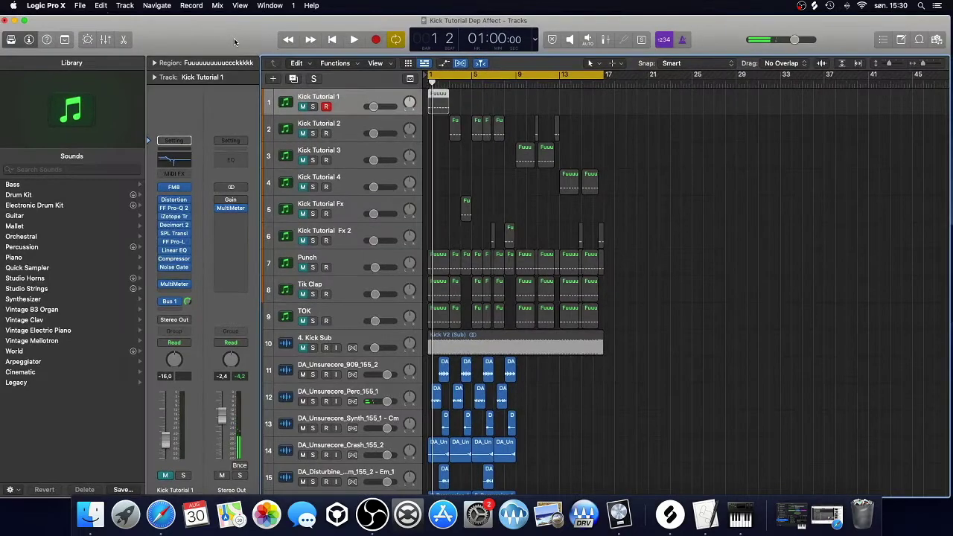
Step: Solo Kick Tutorial 1 and bypass its effects from Distortion through Linear EQ
left_click(313, 107)
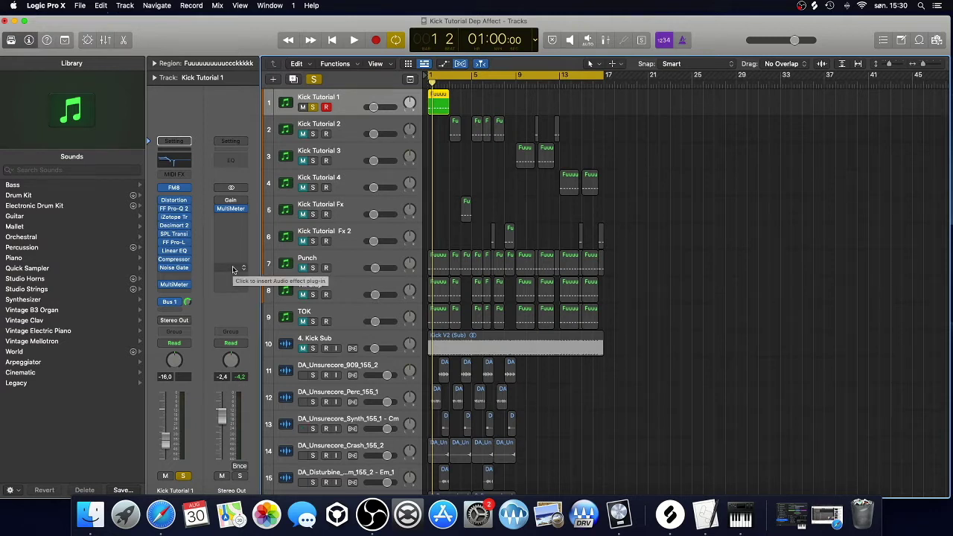
mouse_move(162, 247)
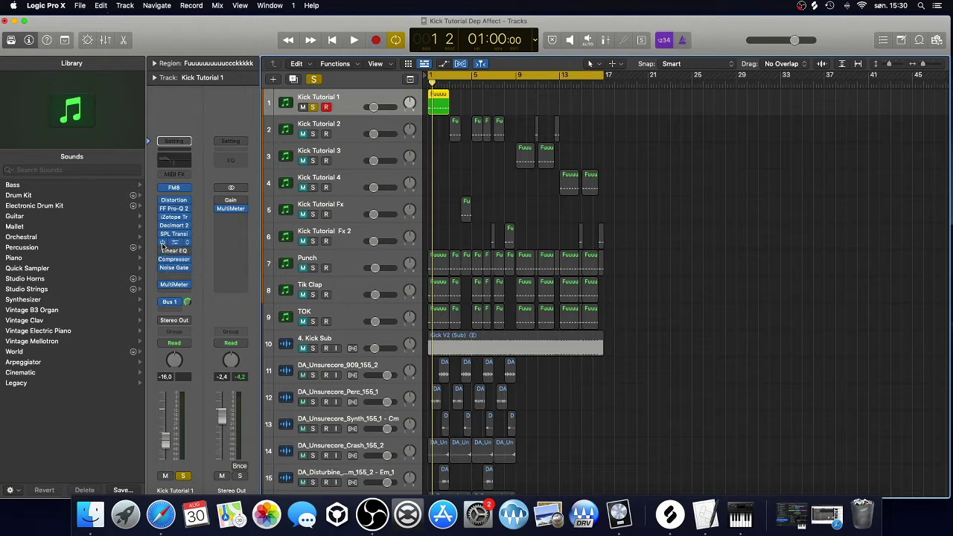
mouse_move(163, 216)
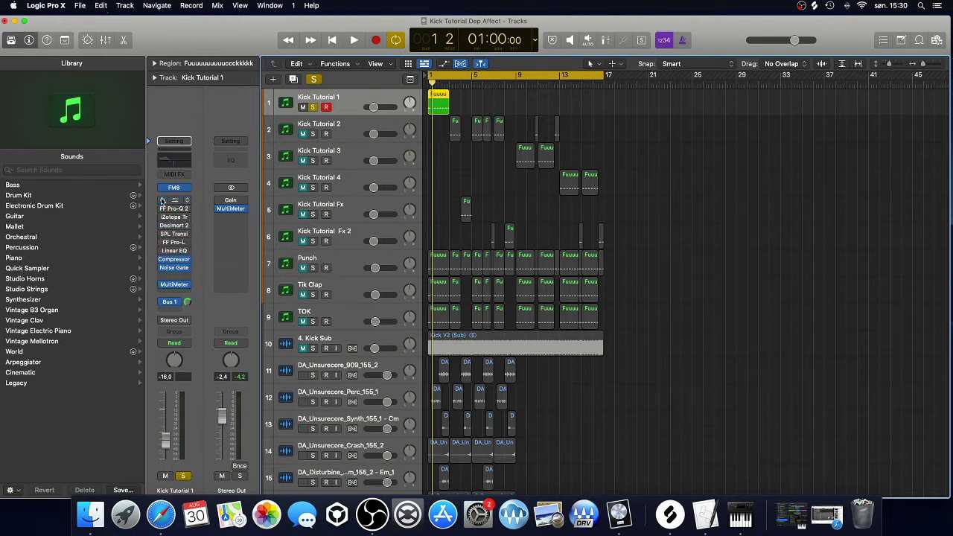
Step: Open the FM8 instrument on Kick Tutorial 1 and show its Master page
left_click(176, 188)
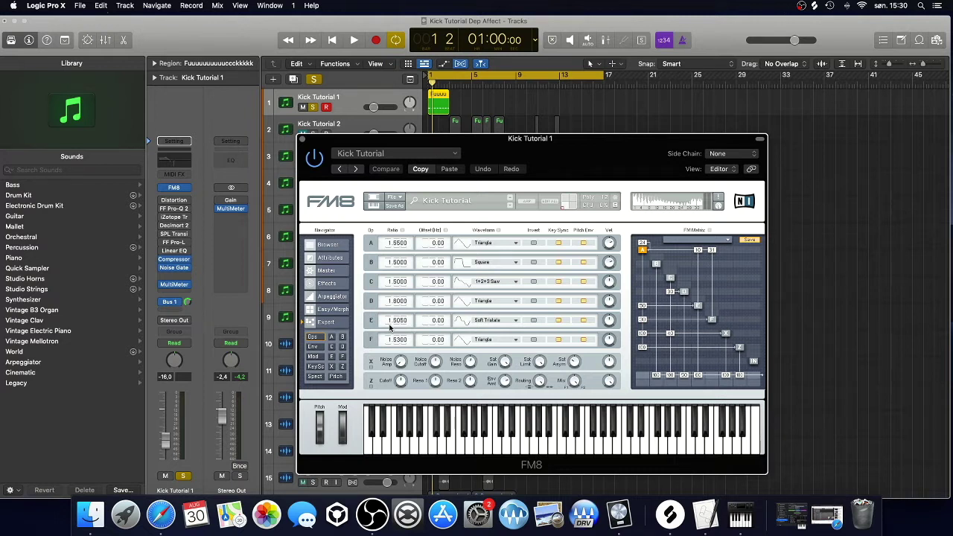
left_click(327, 271)
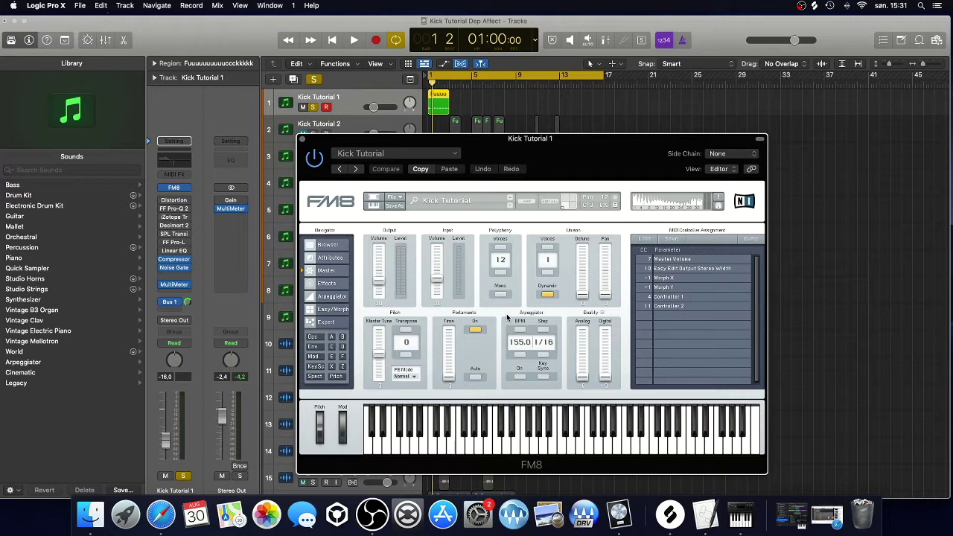
Step: Move the FM8 window clear of the track list and audition the unprocessed Kick Tutorial 1 sound
left_click_drag(478, 155, 649, 163)
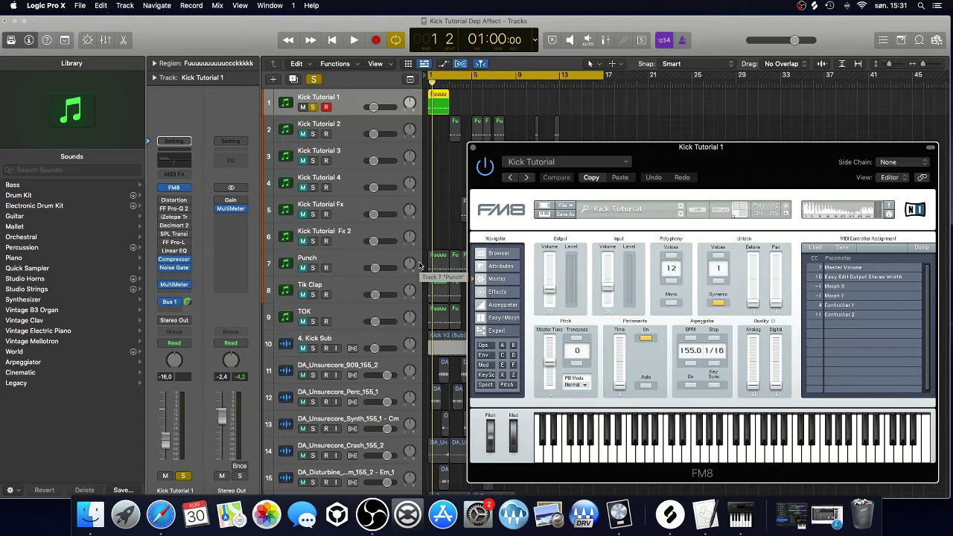
key("space")
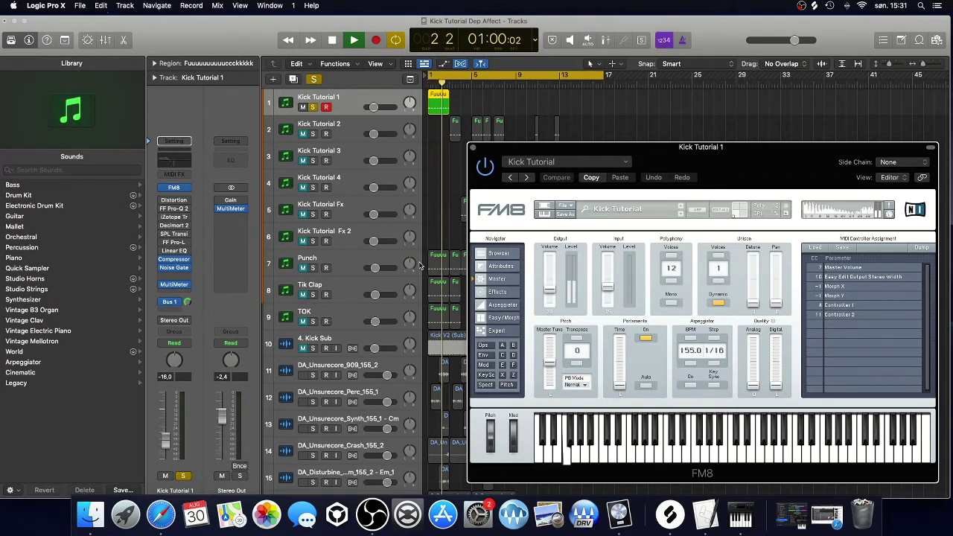
key("space")
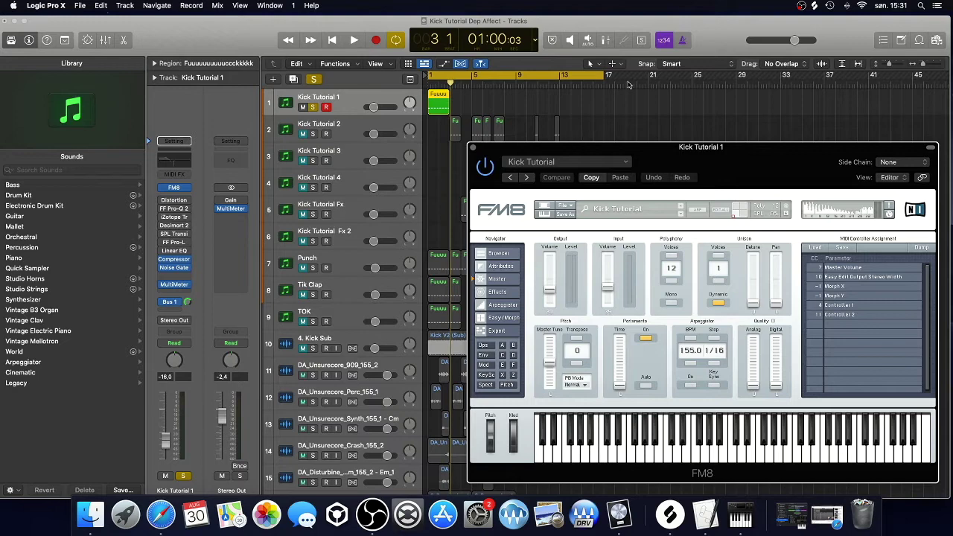
Step: Shorten the cycle range to the Kick Tutorial 1 region, shift the project window aside, and audition the loop
left_click_drag(608, 79, 451, 87)
left_click_drag(242, 35, 403, 35)
key("space")
key("space")
Step: Switch on and open Distortion on Kick Tutorial 1, and move the project window further aside
mouse_move(360, 203)
left_click(360, 202)
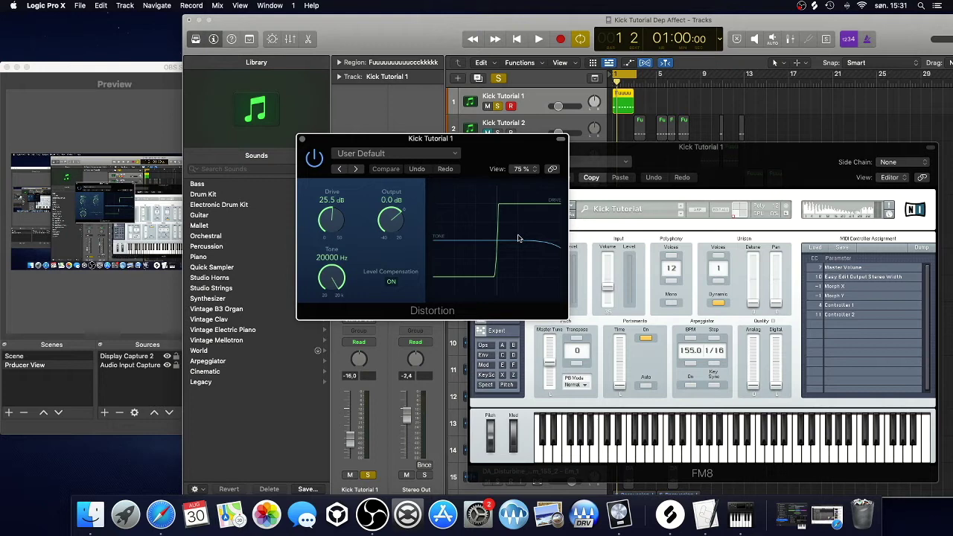
left_click_drag(405, 37, 593, 41)
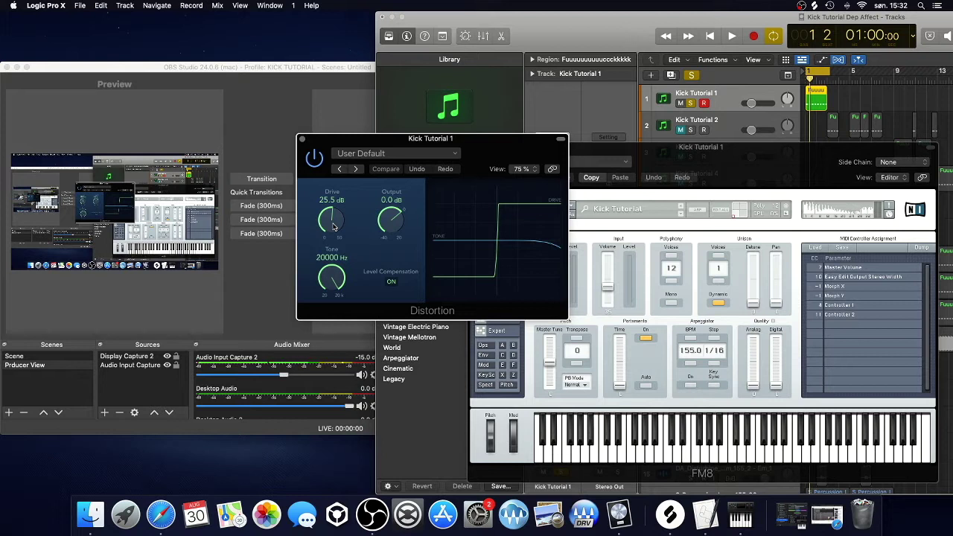
Step: Audition the kick through Distortion while varying Drive, return it to 25.5 dB, and close the plug-in
key("space")
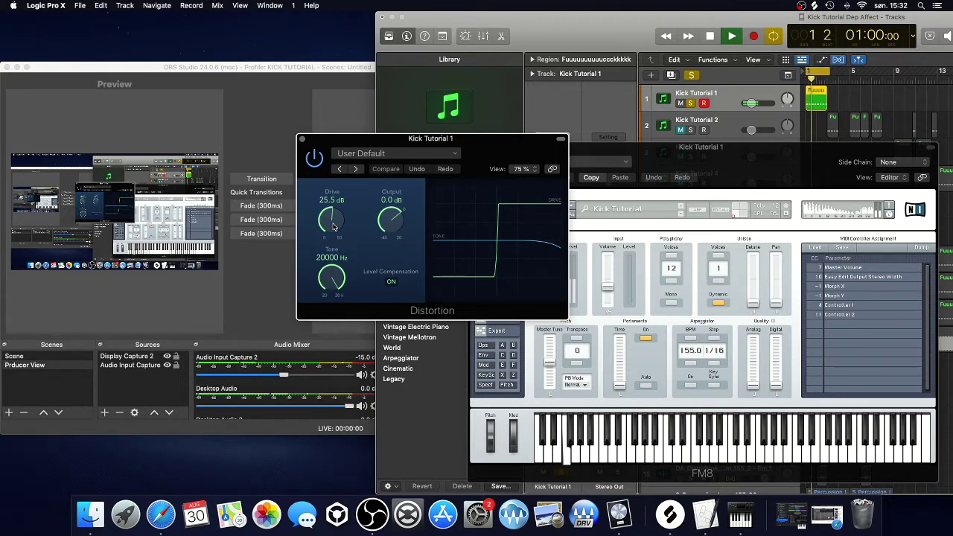
key("space")
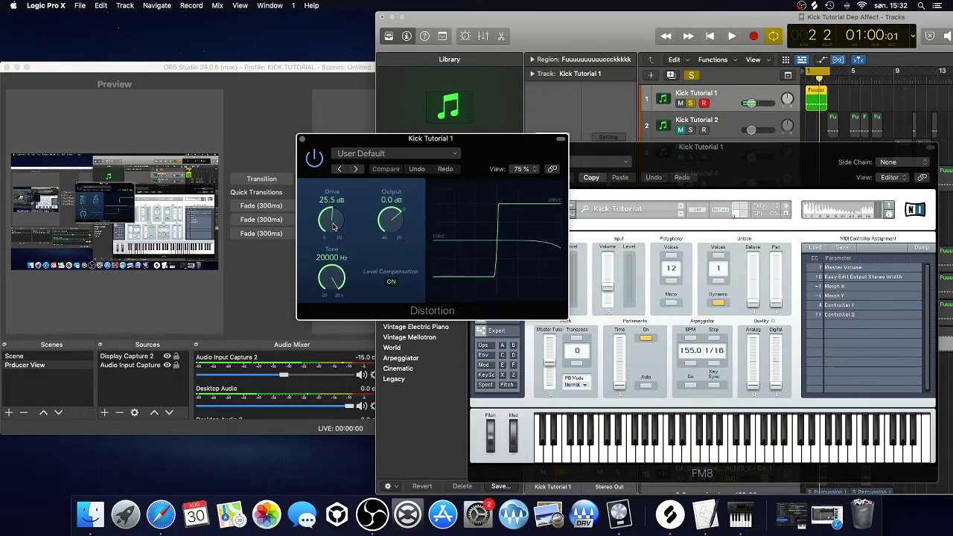
key("space")
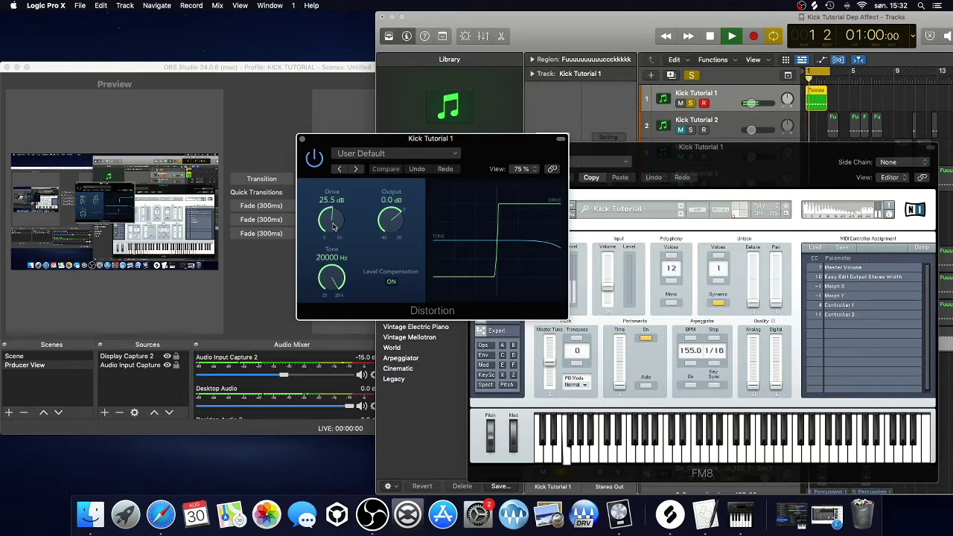
key("space")
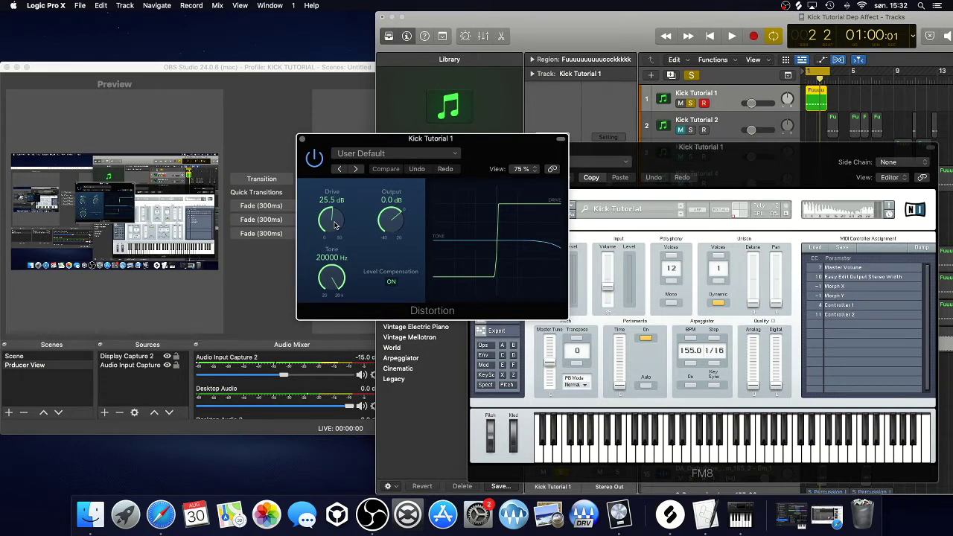
key("space")
mouse_move(333, 224)
left_mouse_down()
mouse_move(333, 262)
mouse_move(337, 145)
mouse_move(340, 224)
left_mouse_up()
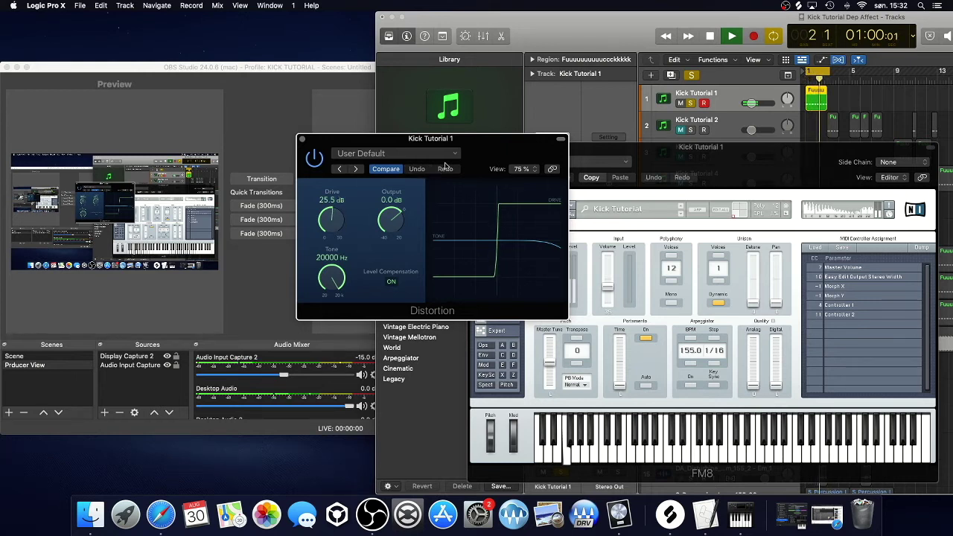
key("space")
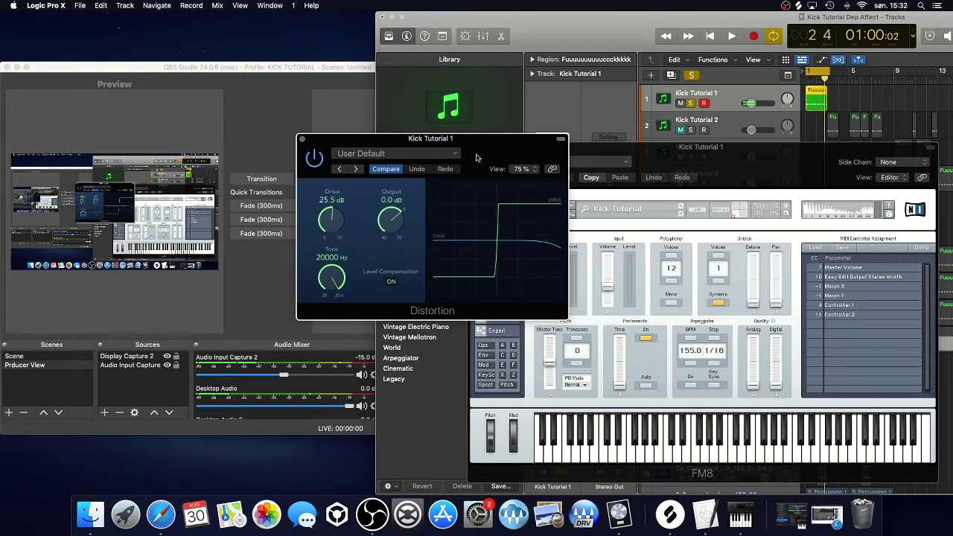
left_click_drag(476, 157, 356, 139)
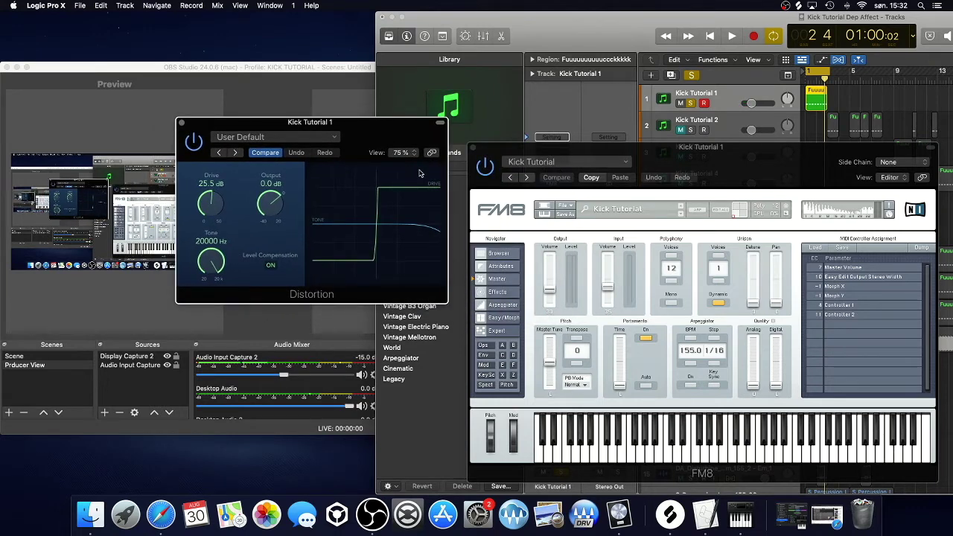
left_click(182, 124)
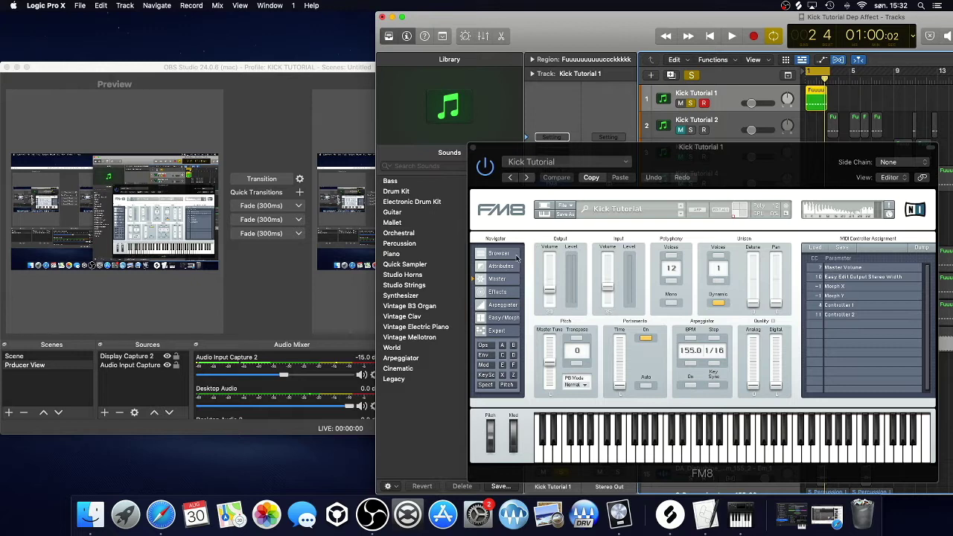
Step: Show FM8's Effects page and audition the kick with Overdrive added alongside Peak EQ, then remove Overdrive
left_click(501, 292)
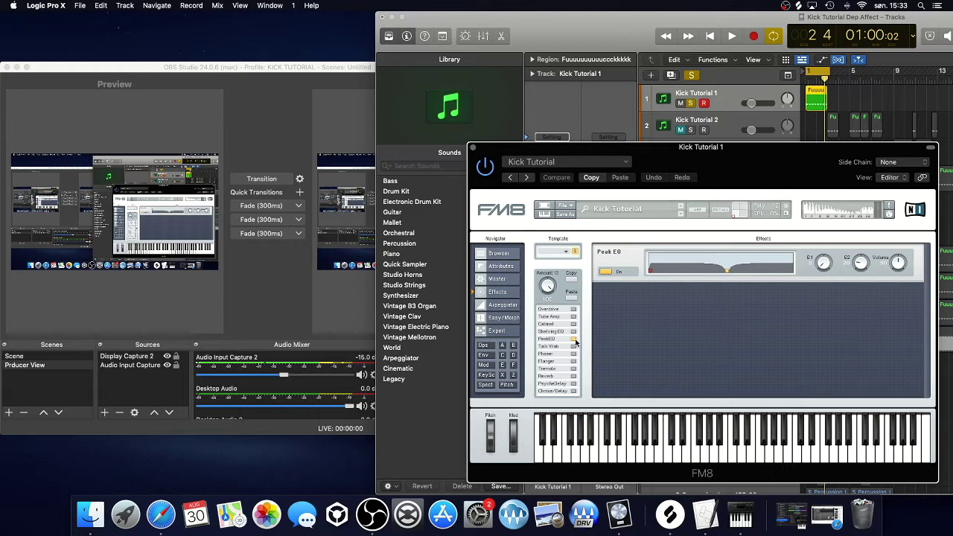
key("space")
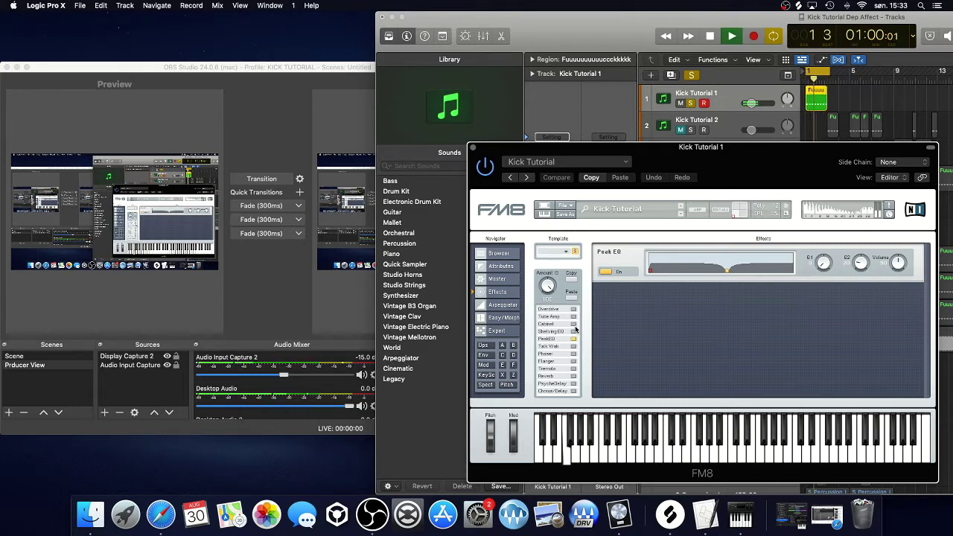
left_click(574, 310)
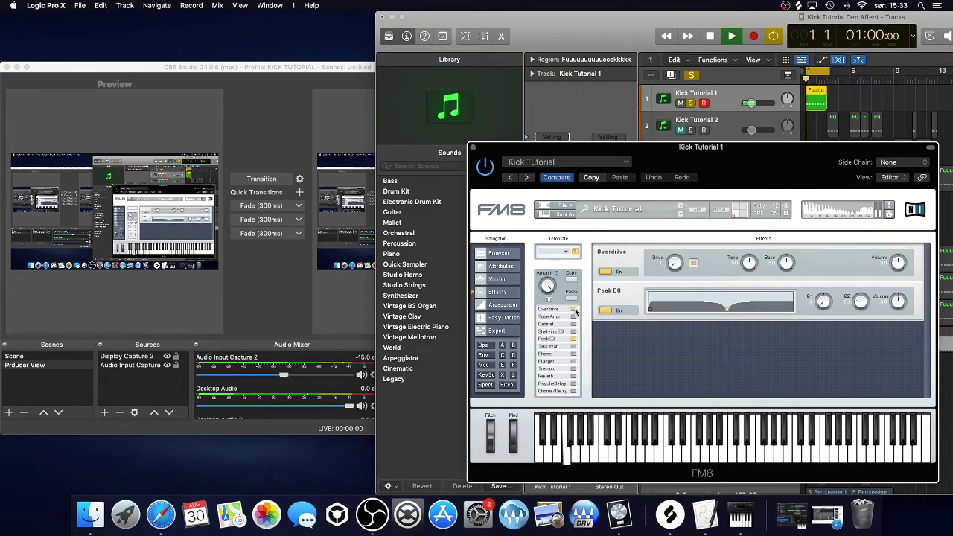
key("space")
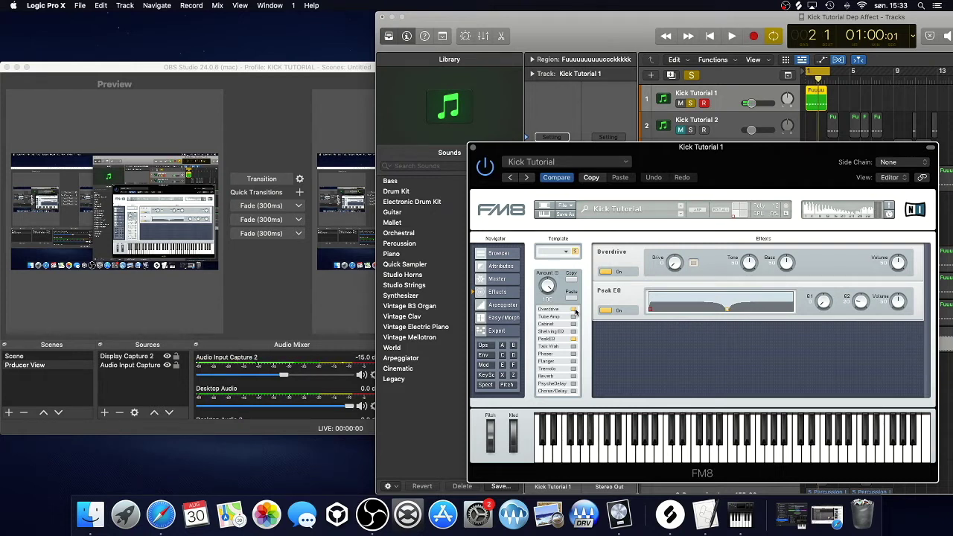
left_click(573, 309)
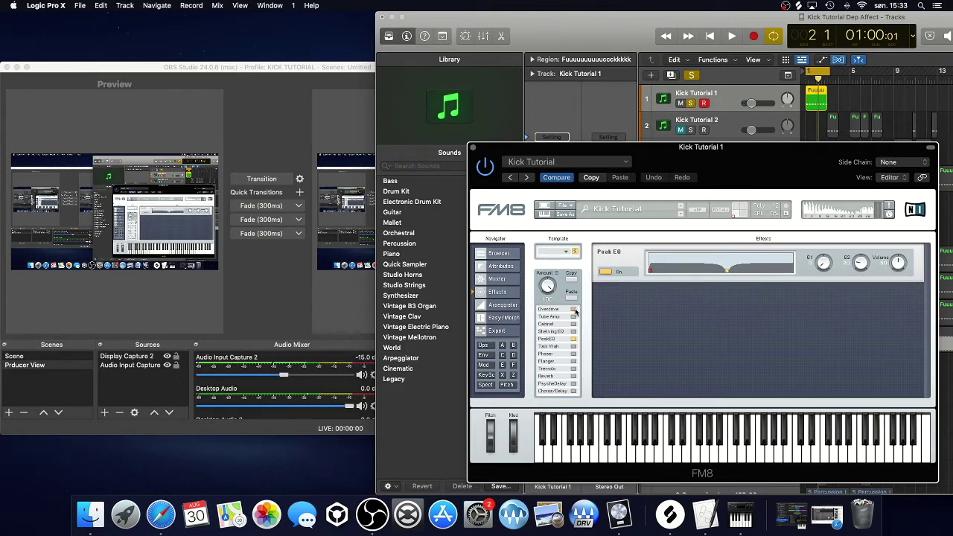
Step: Look through FM8's Arpeggiator and Easy/Morph pages, then examine the operators and FM matrix on the Expert page
left_click(506, 306)
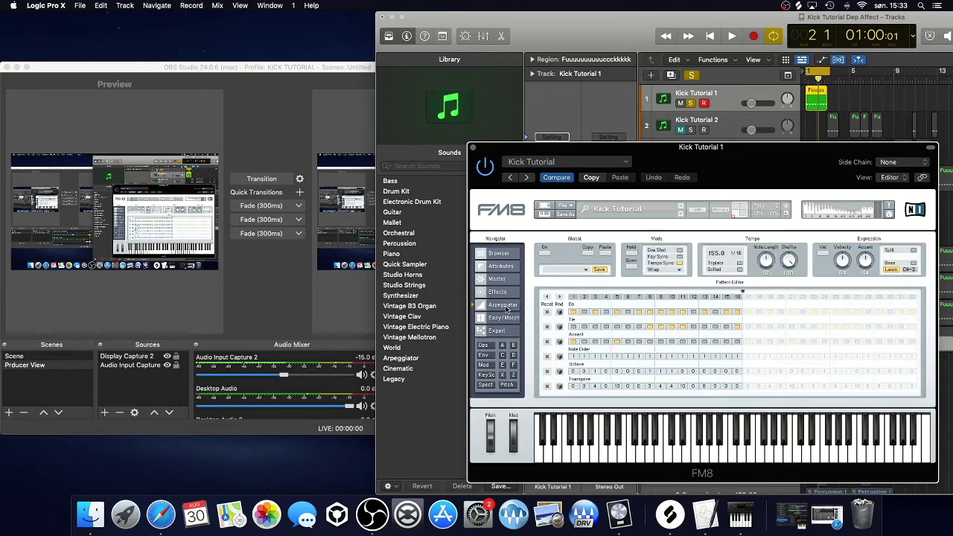
left_click(504, 318)
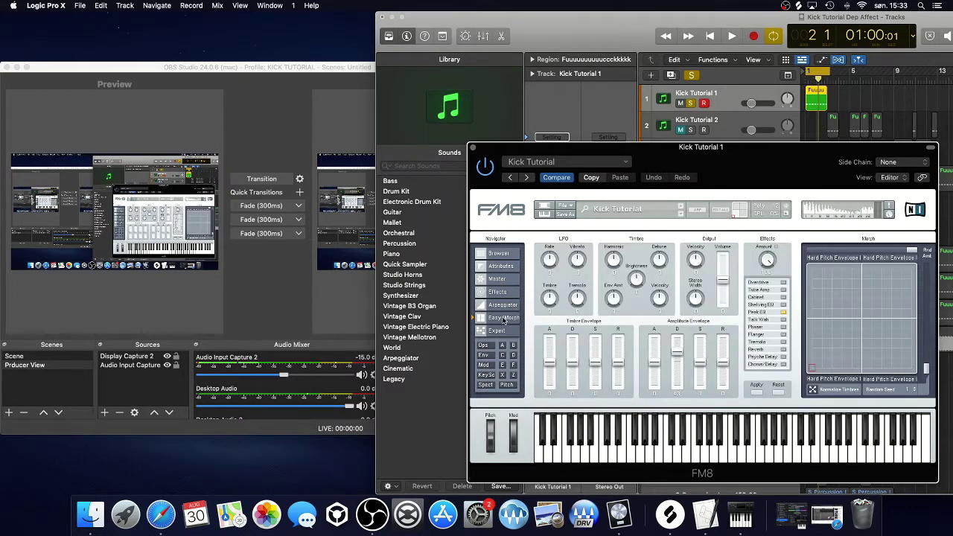
left_click(501, 330)
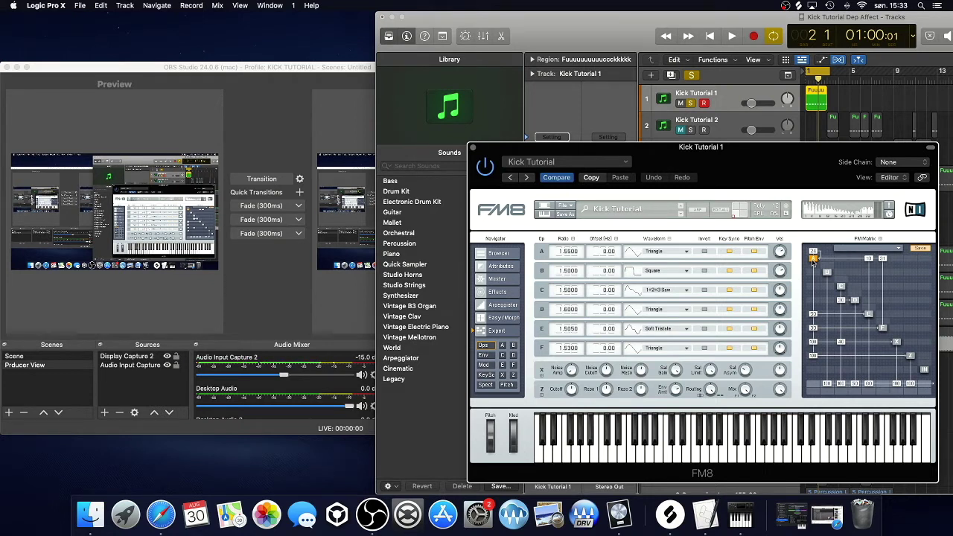
Step: Examine the Pitch, Z and X envelopes and the envelope preset list in FM8, then return to the operator overview
left_click(508, 385)
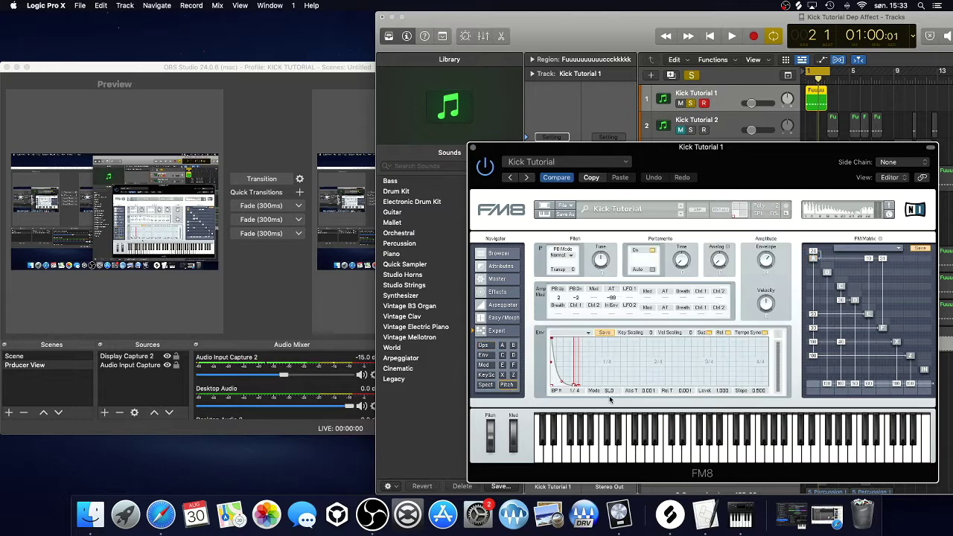
left_click(512, 375)
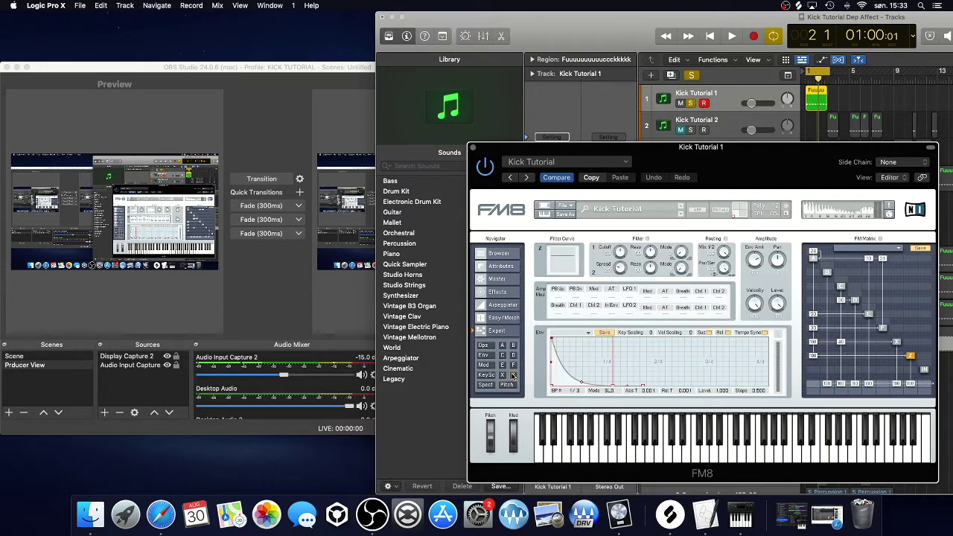
left_click(502, 374)
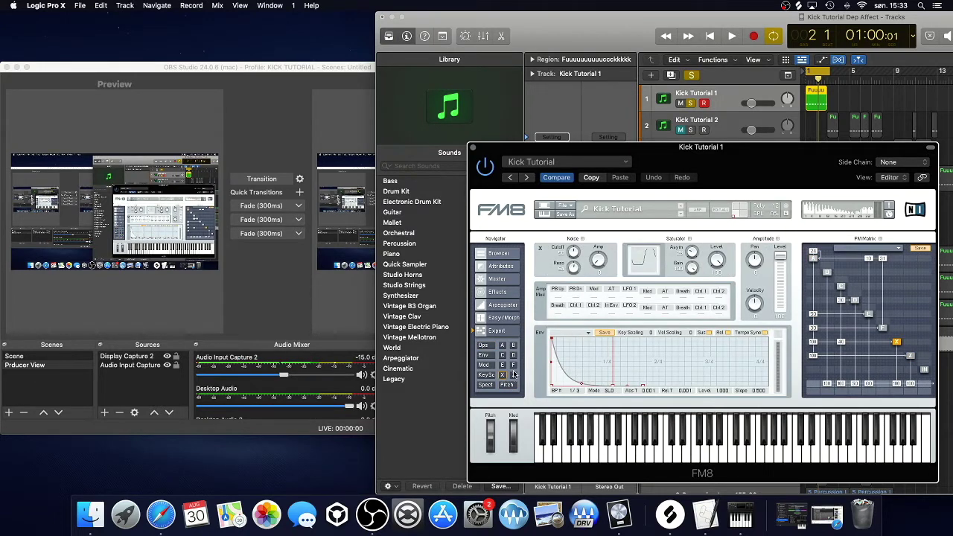
left_click(586, 335)
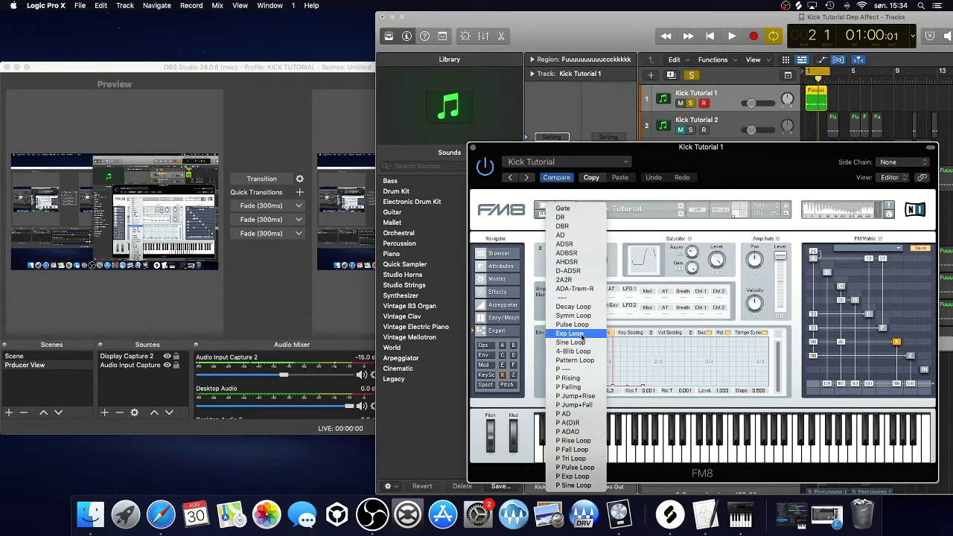
left_click(579, 336)
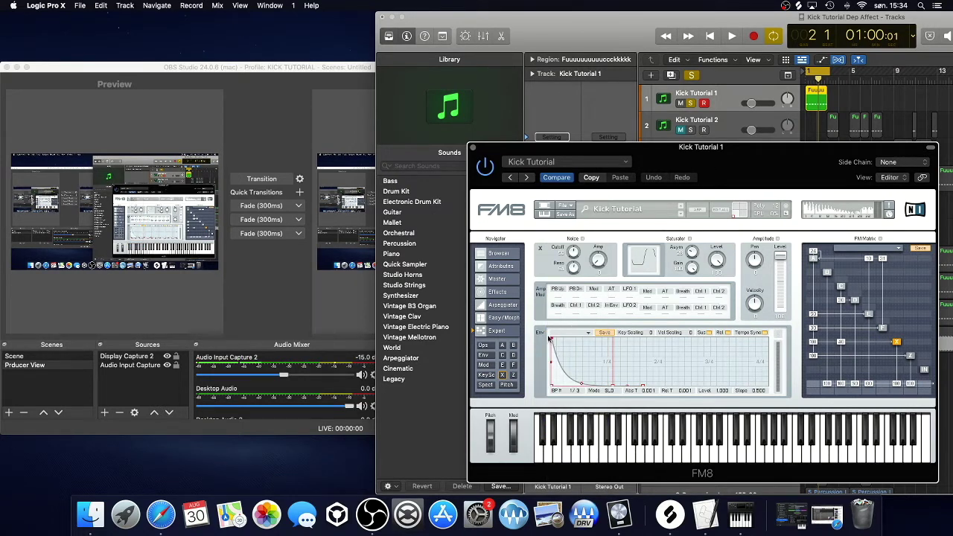
left_click(483, 346)
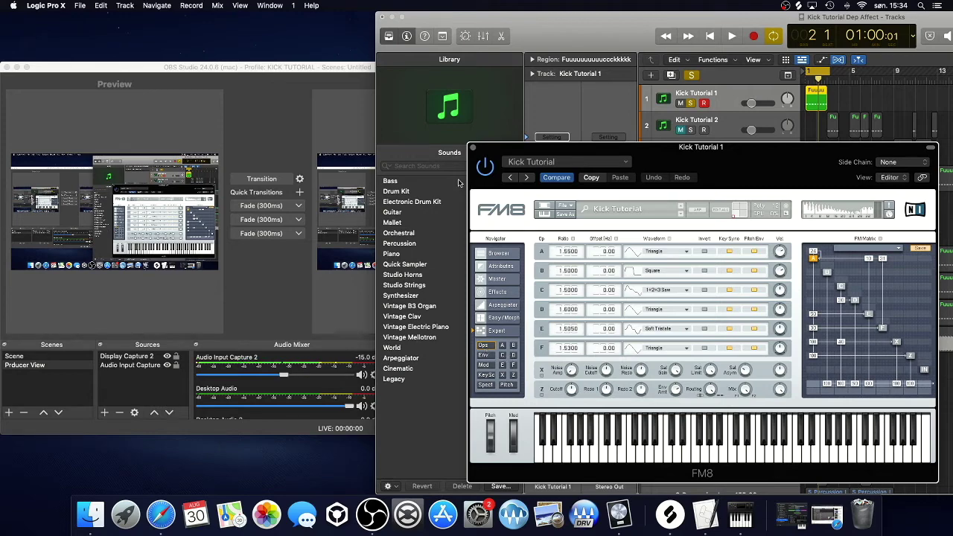
Step: Move the project window back to fill the screen, and review and close Kick Tutorial 1's Distortion plug-in
left_click_drag(502, 41, 192, 21)
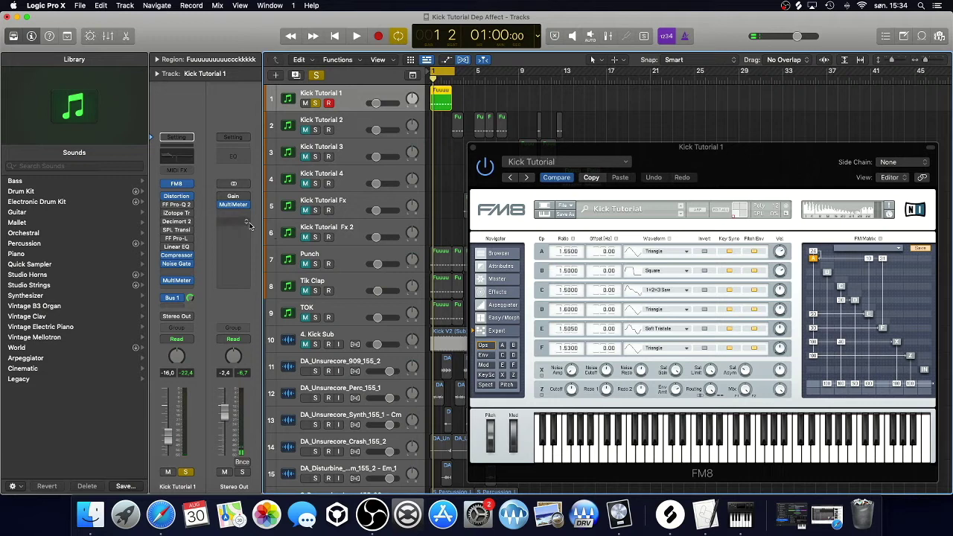
left_click(179, 198)
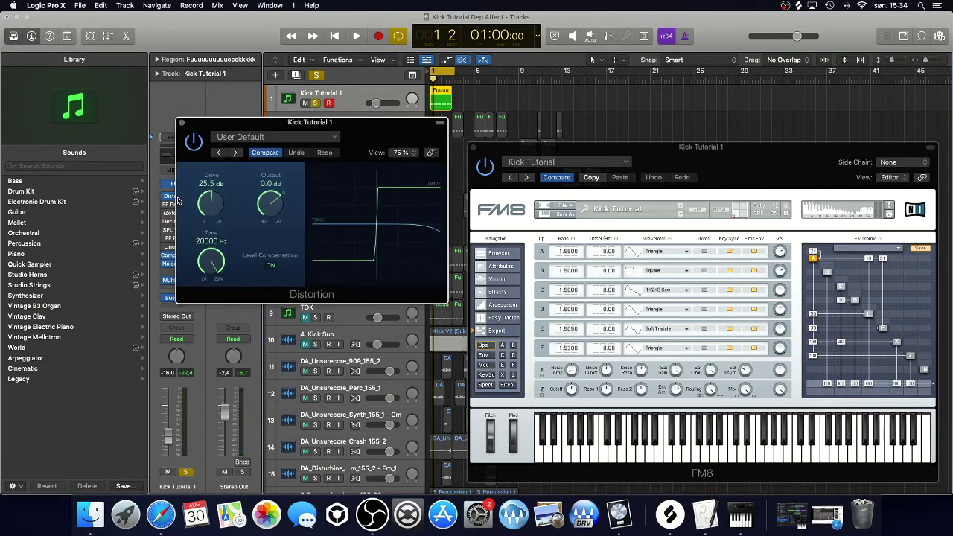
left_click(181, 122)
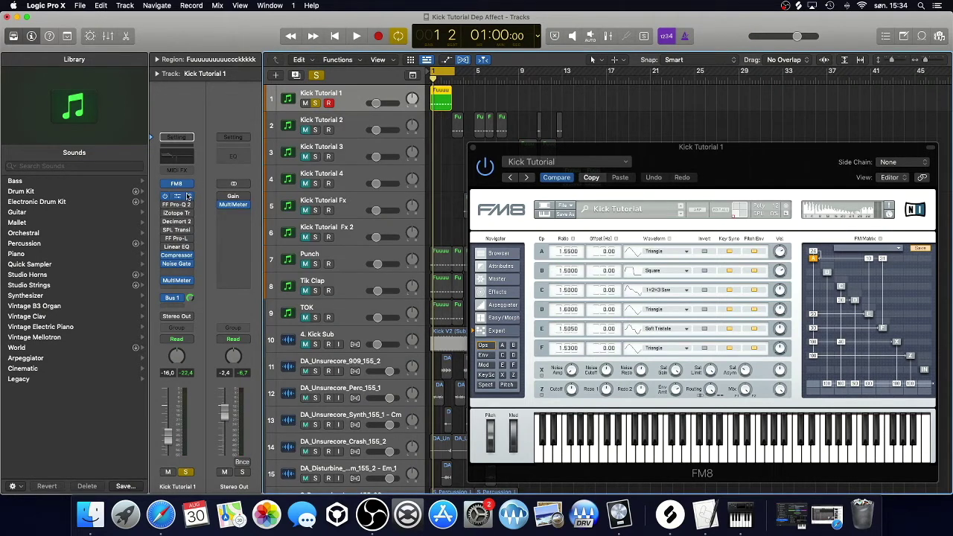
Step: Insert a stereo Clip Distortion in the empty slot after Noise Gate on Kick Tutorial 1
left_click(186, 272)
mouse_move(212, 368)
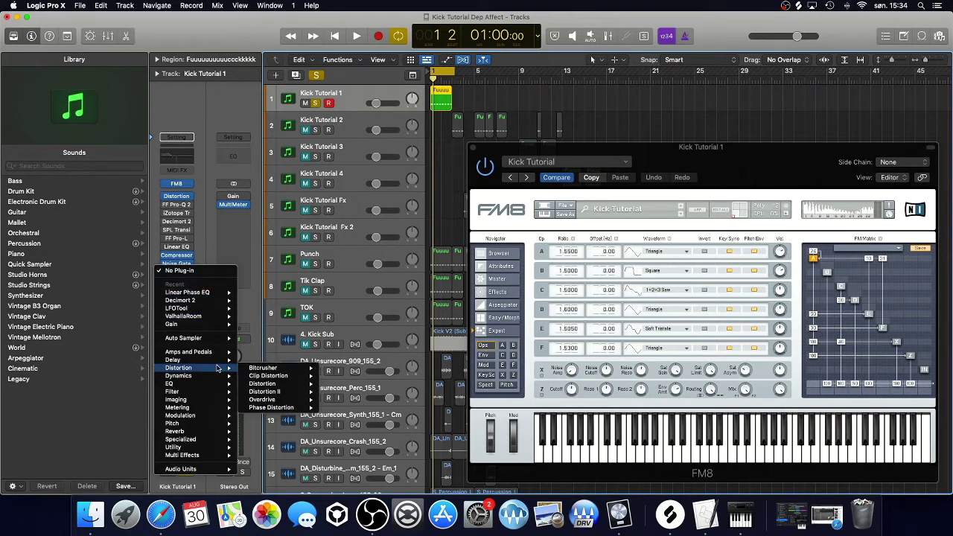
mouse_move(266, 378)
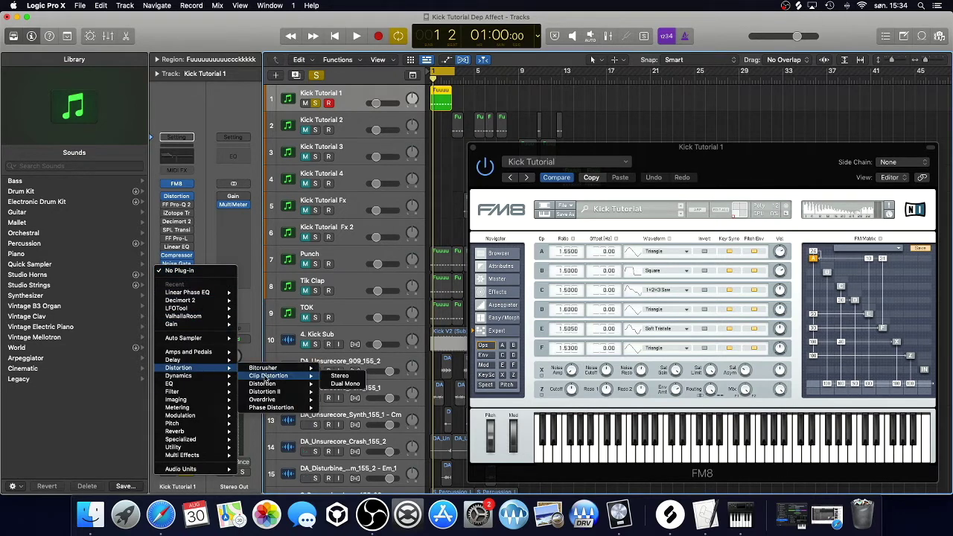
left_click(341, 378)
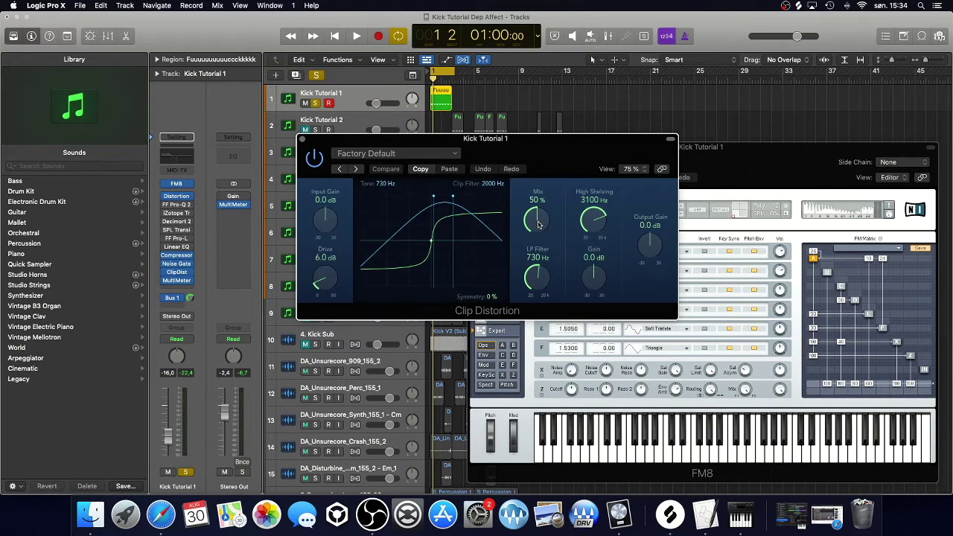
Step: Bypass Clip Distortion and remove it from Kick Tutorial 1's effects chain
left_click(314, 159)
left_click(195, 273)
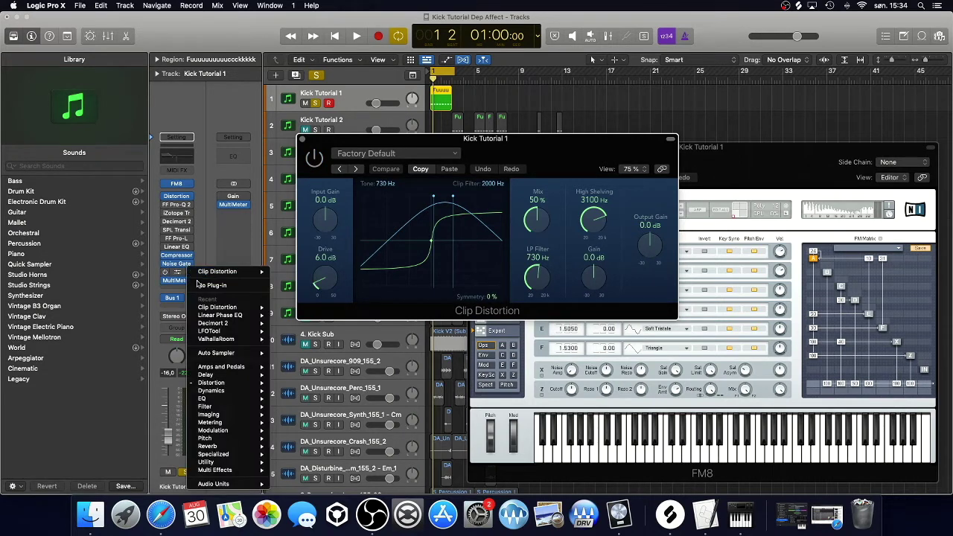
left_click(386, 305)
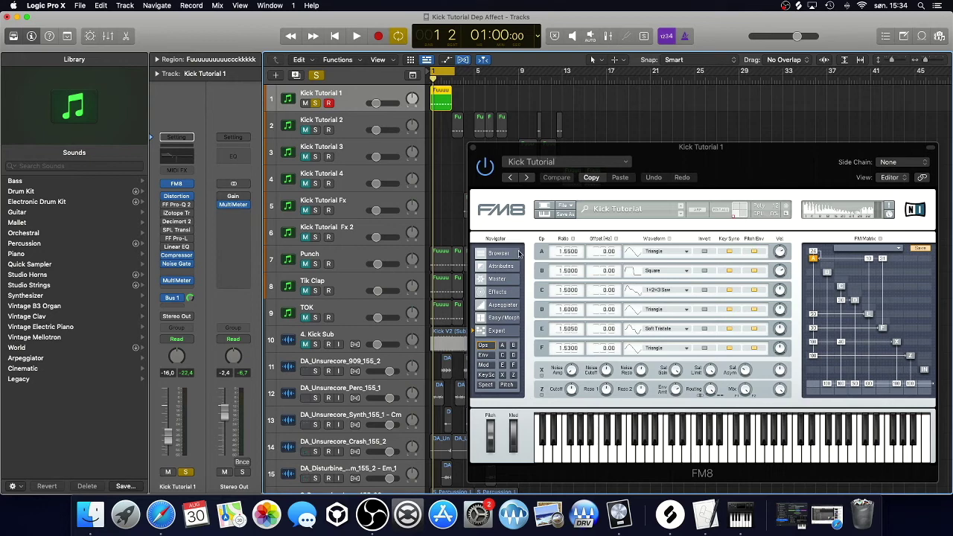
Step: Move the FM8 window aside, play the distorted kick, and review and close Kick Tutorial 1's Distortion plug-in
left_click_drag(560, 157, 461, 133)
key("space")
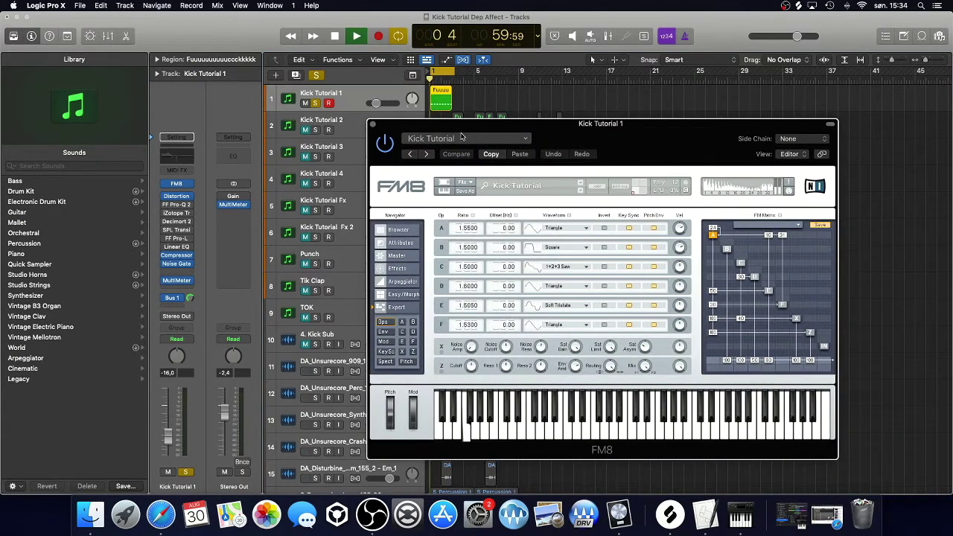
key("space")
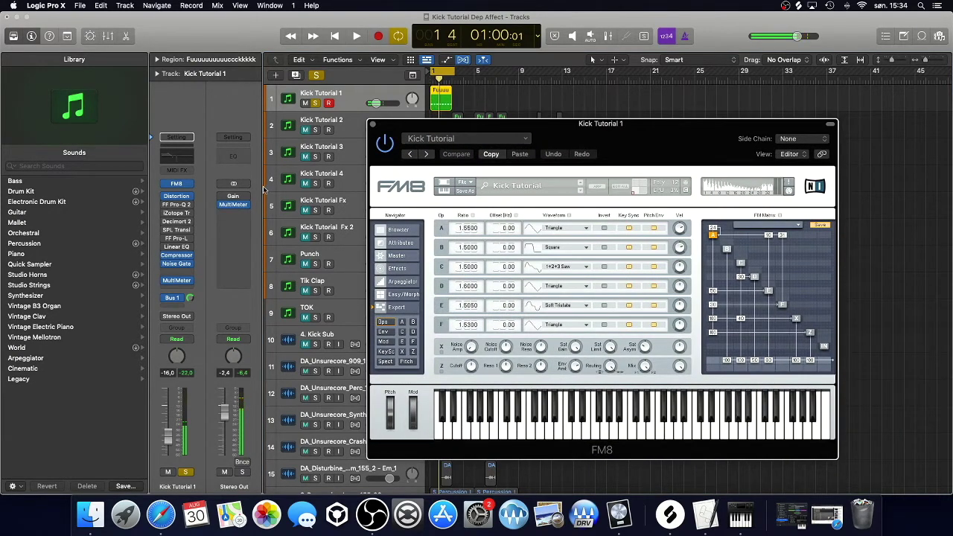
left_click(179, 197)
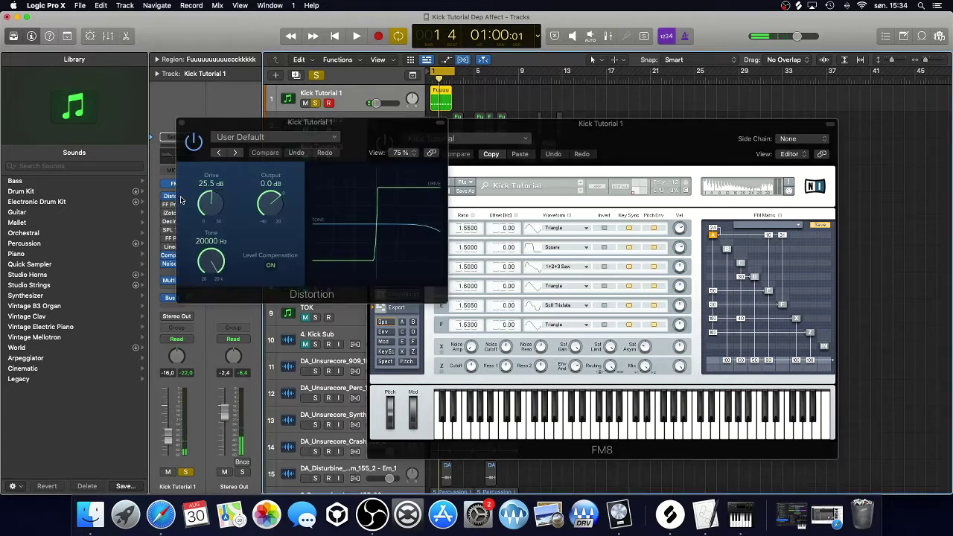
left_click(182, 124)
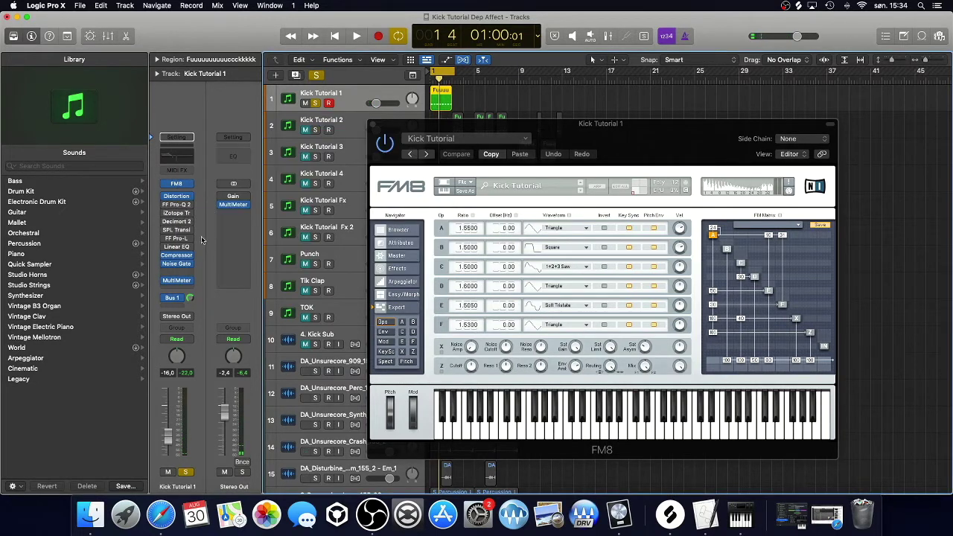
Step: Activate and open FF Pro-Q 2 on Kick Tutorial 1 and save its settings as the preset "Kick tutorial"
left_click(177, 205)
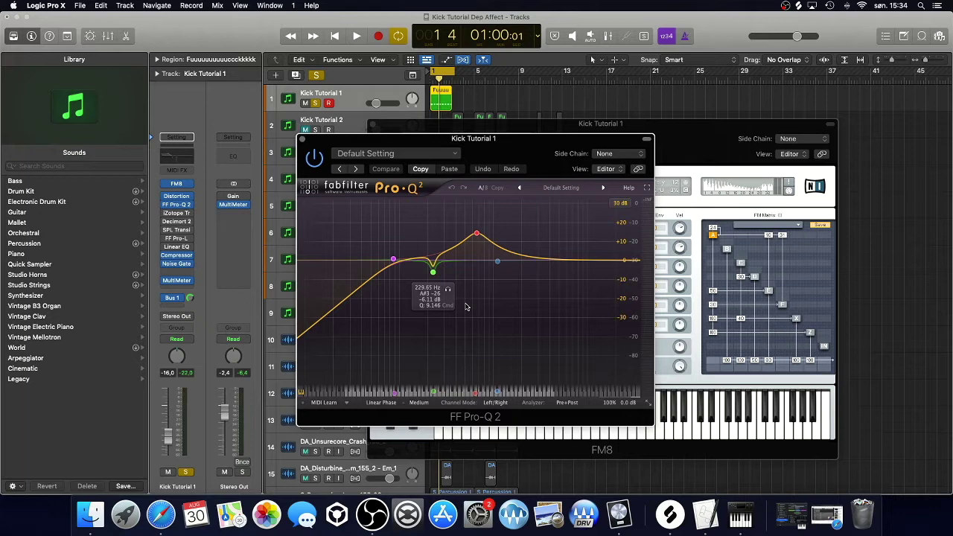
left_click(381, 155)
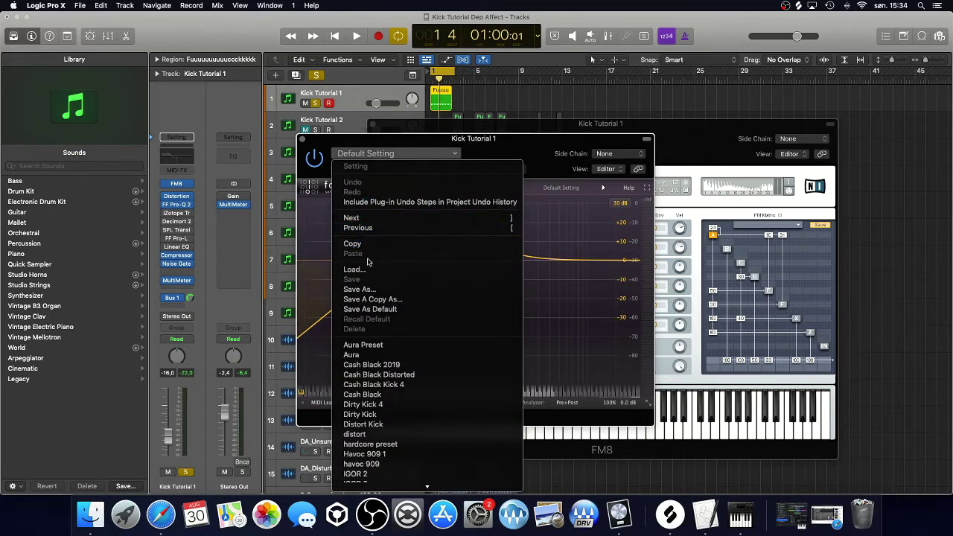
left_click(370, 289)
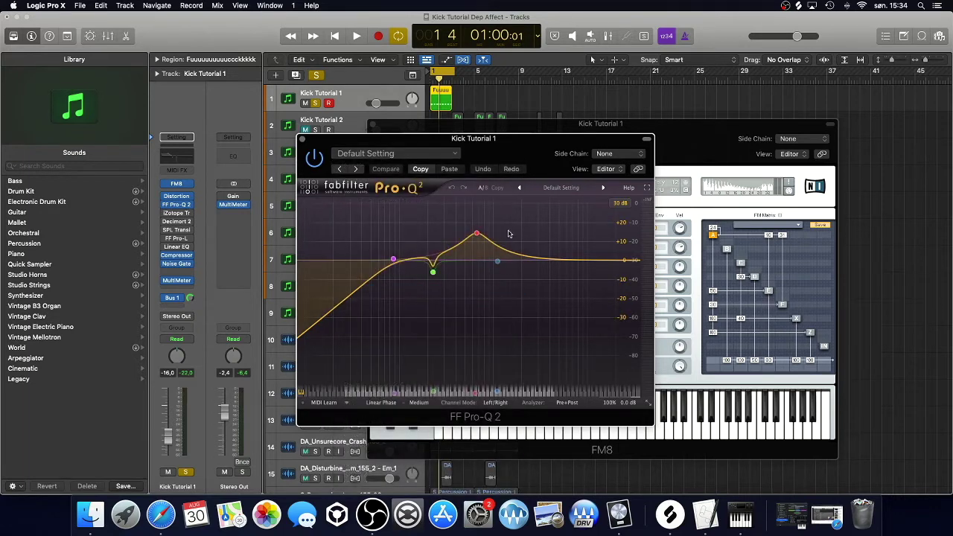
type("Kiclk")
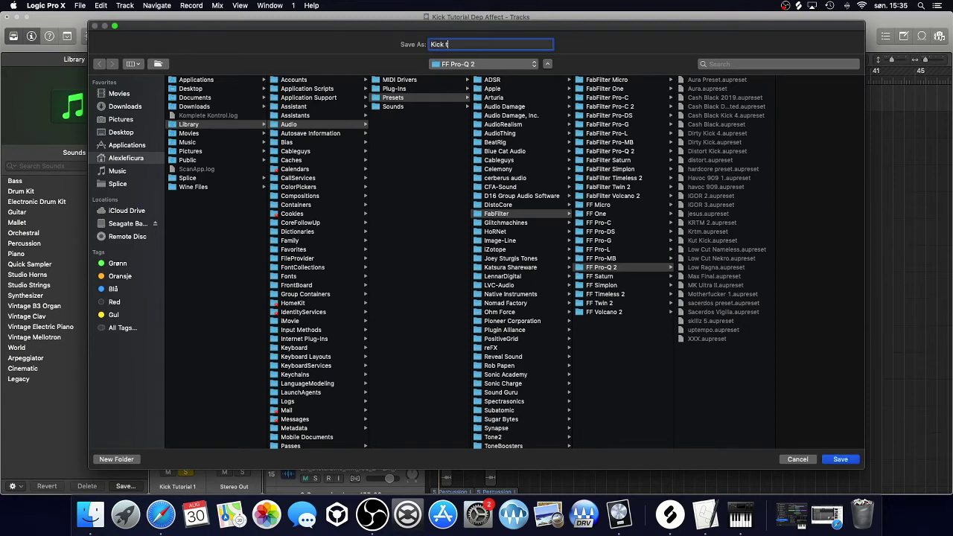
key("Return")
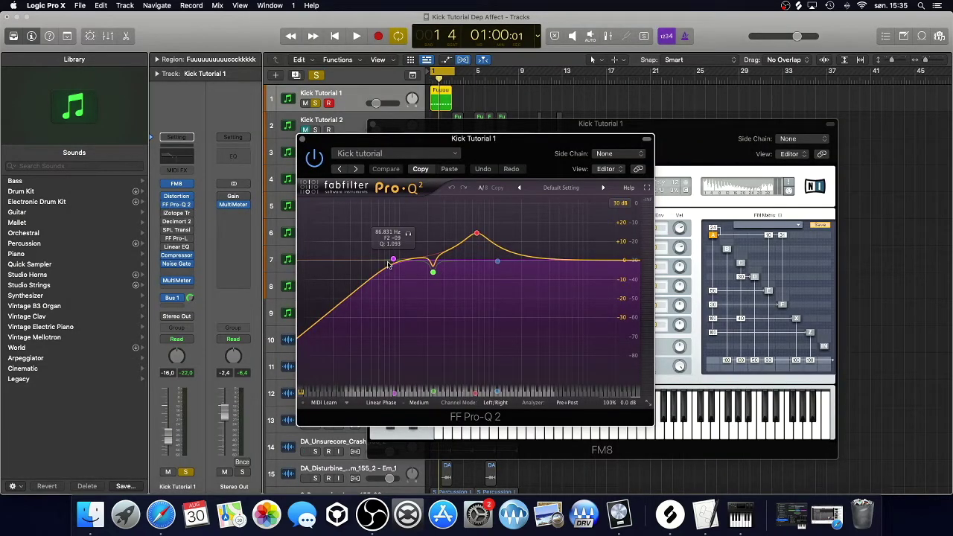
Step: Place FF Pro-Q 2 beside FM8, play the kick through the EQ while checking its curve and processing mode, and close the EQ
left_click_drag(474, 142, 648, 147)
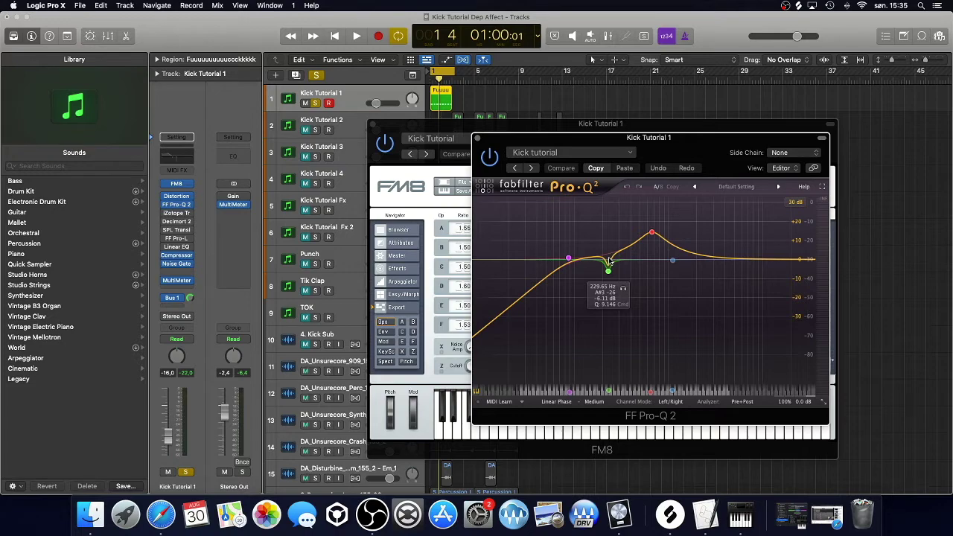
left_click_drag(410, 126, 108, 108)
left_click_drag(595, 138, 697, 110)
key("space")
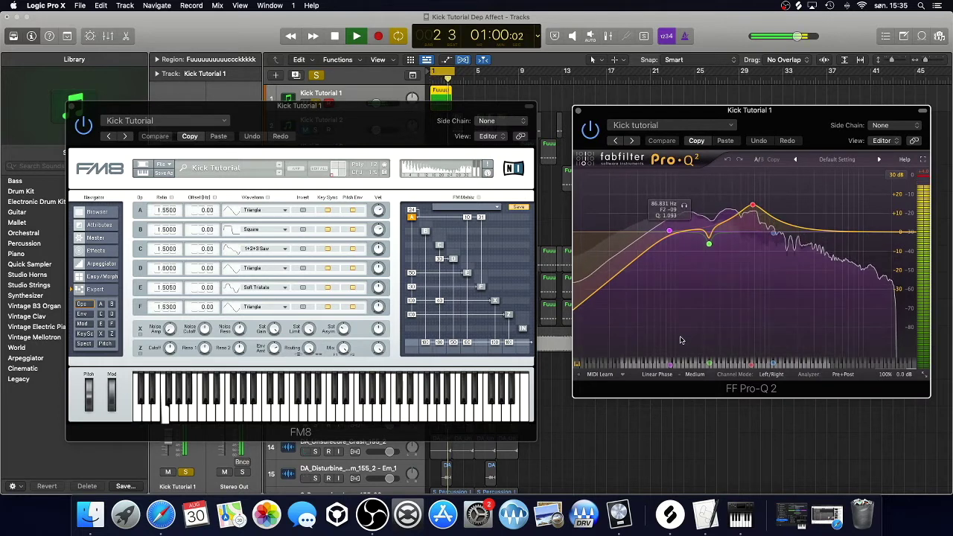
key("space")
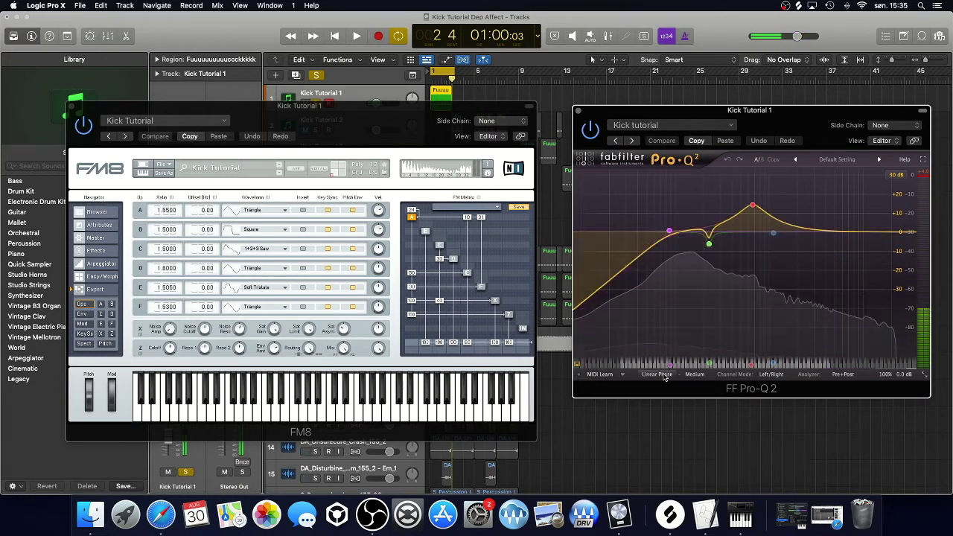
mouse_move(665, 377)
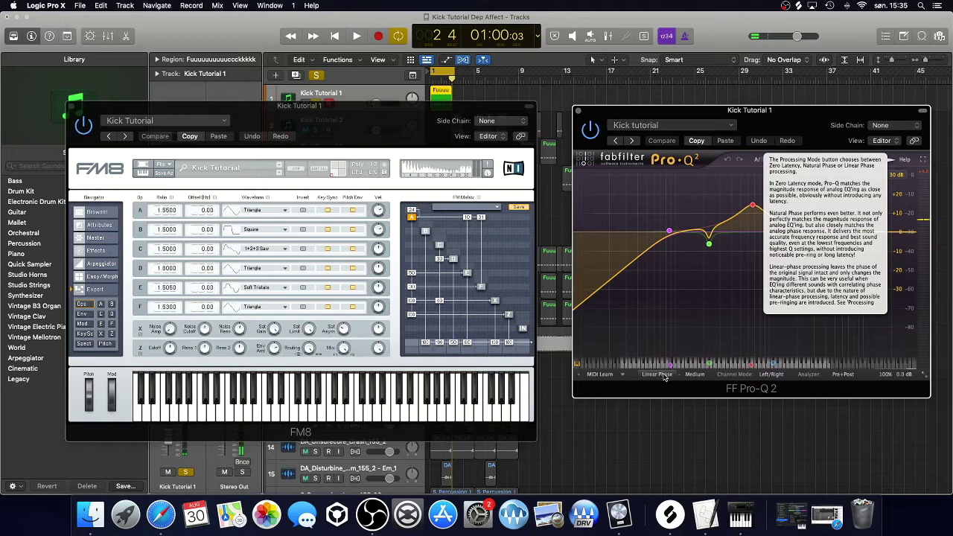
key("space")
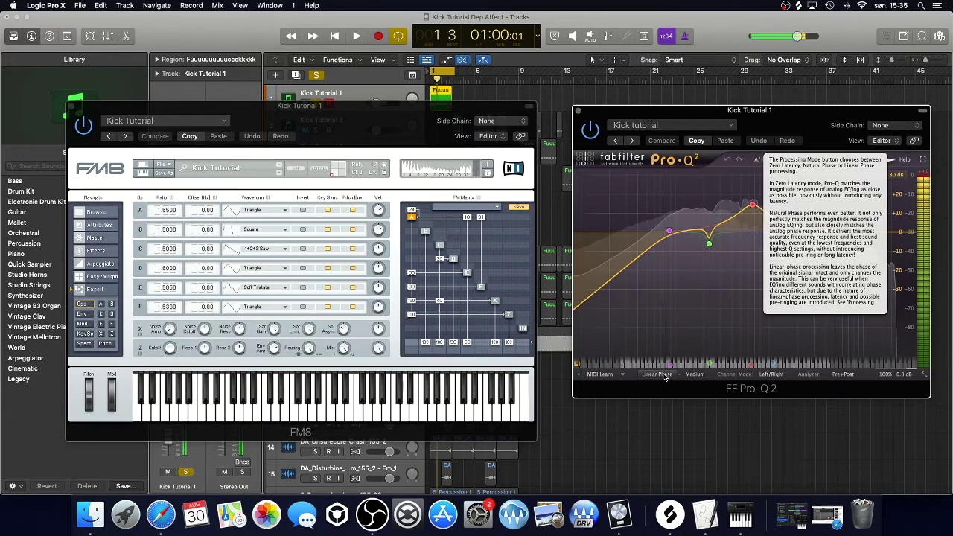
key("super+w")
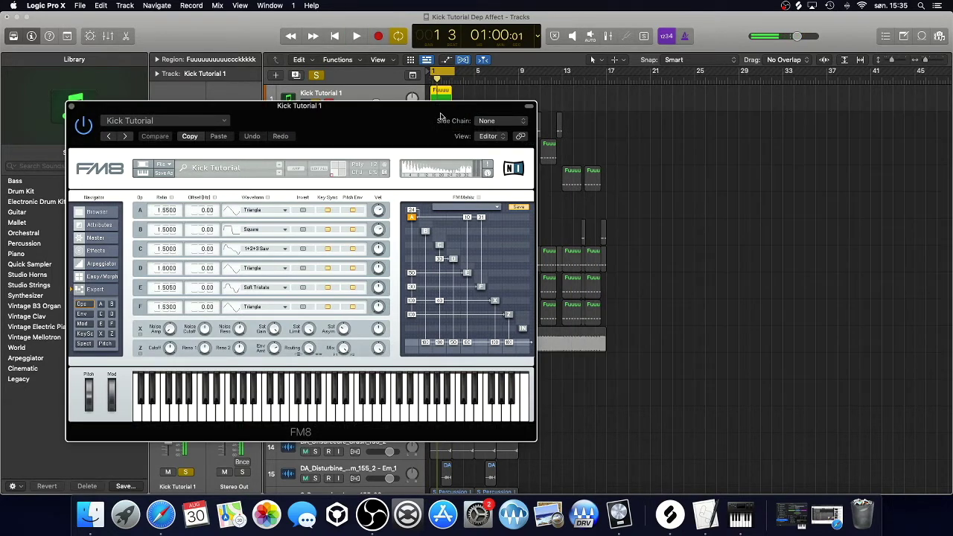
Step: Activate iZotope Trash 2 on Kick Tutorial 1, open it beside FM8 and dismiss its Preset Manager
left_click_drag(441, 117, 774, 98)
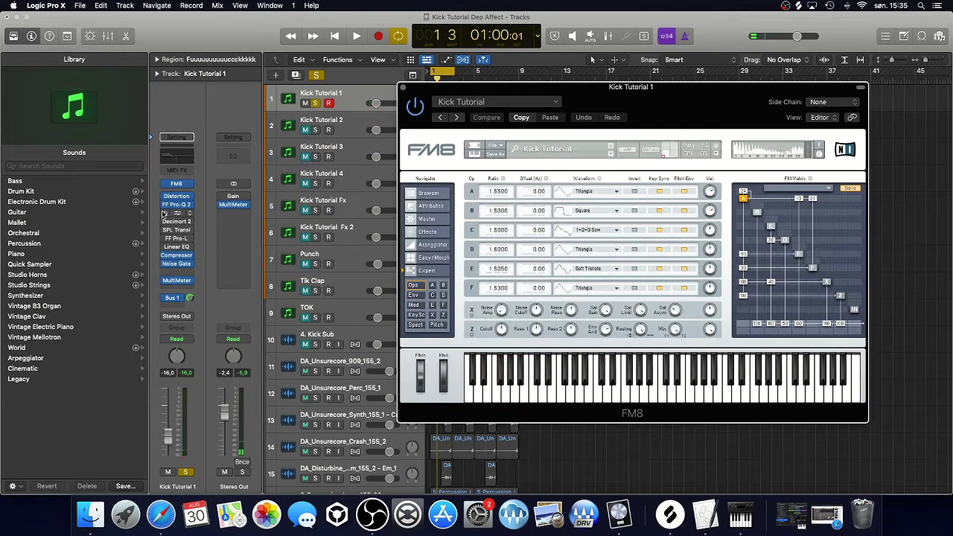
left_click(163, 213)
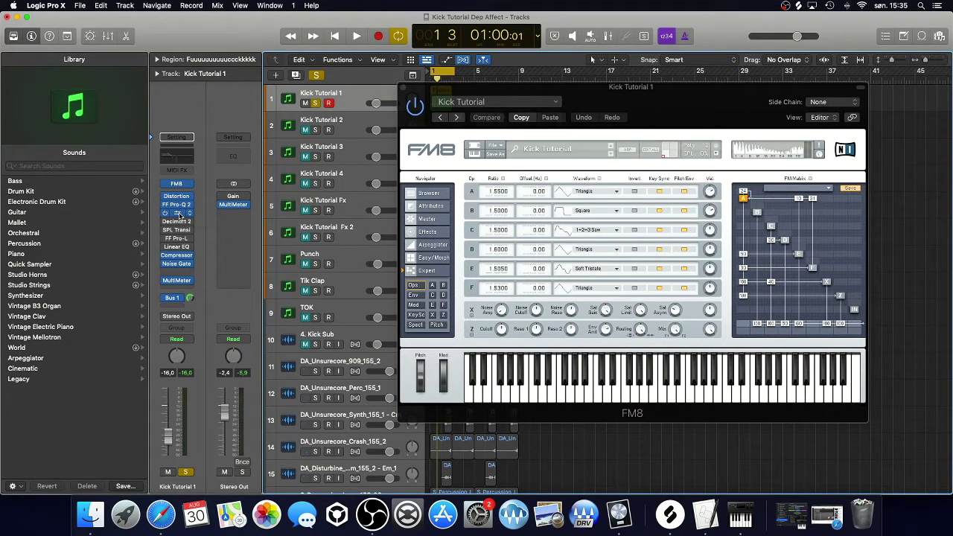
left_click(179, 213)
left_click_drag(490, 178, 201, 141)
left_click_drag(632, 111, 743, 99)
left_click(358, 362)
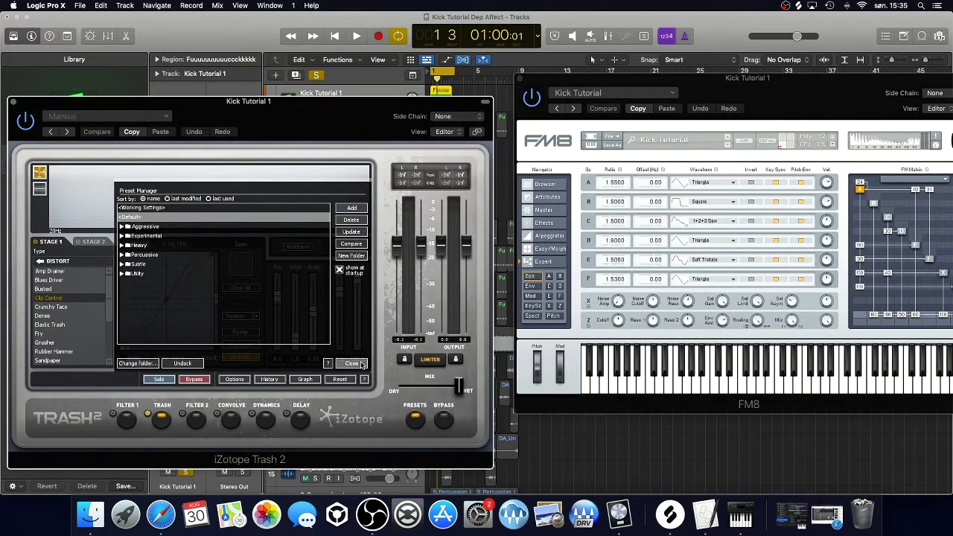
left_click(351, 362)
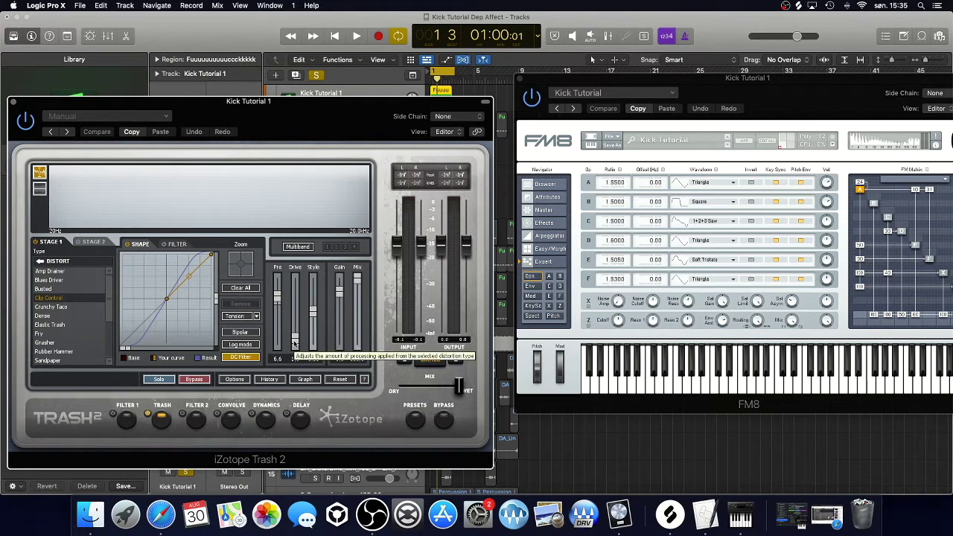
Step: Play the kick through Trash 2's Clip Control distortion and close the plug-in
key("space")
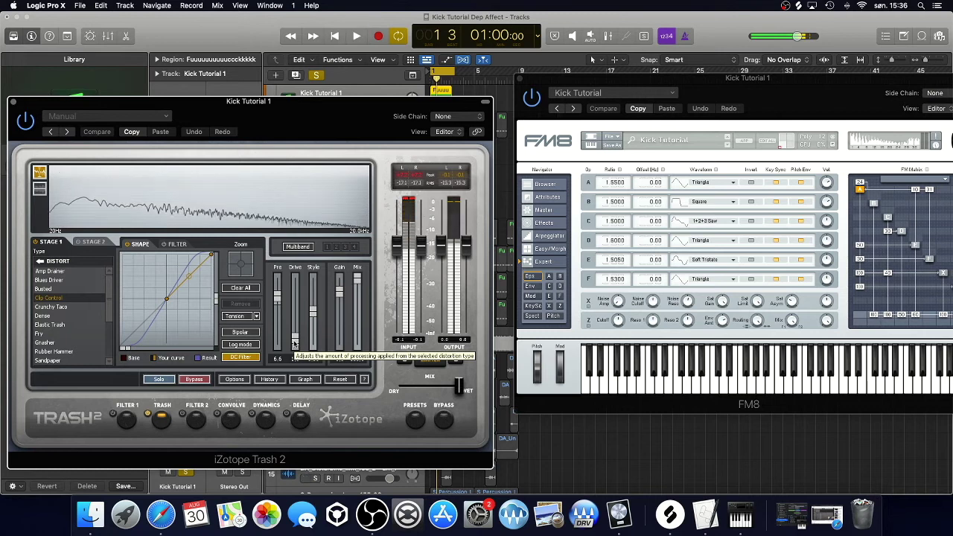
key("space")
left_click(12, 101)
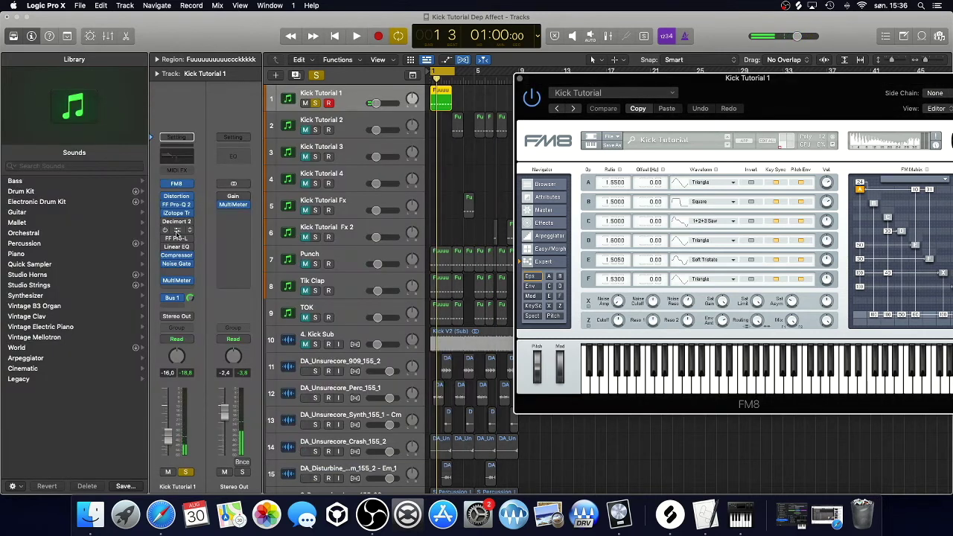
Step: Activate Decimort 2 on Kick Tutorial 1, play the kick through it and close the plug-in
left_click(168, 222)
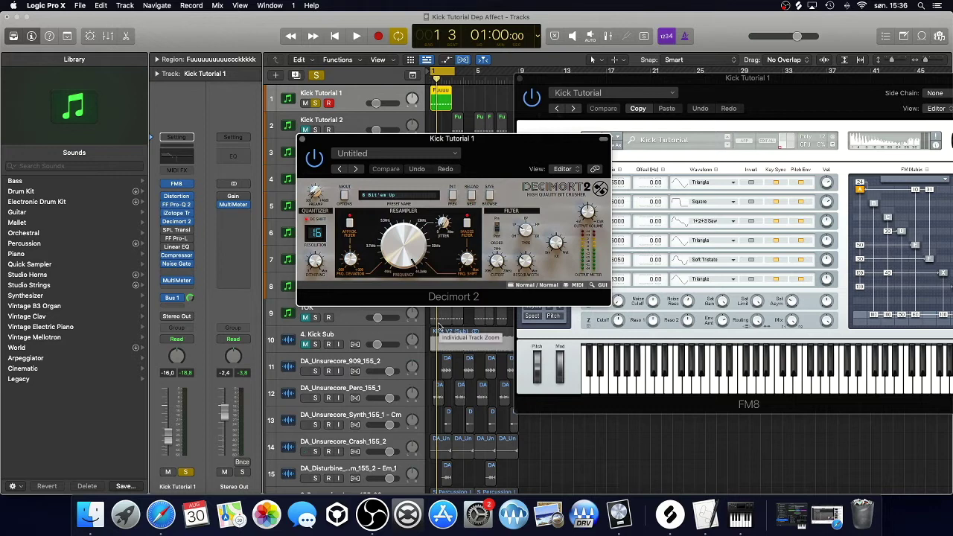
left_click_drag(316, 196, 316, 196)
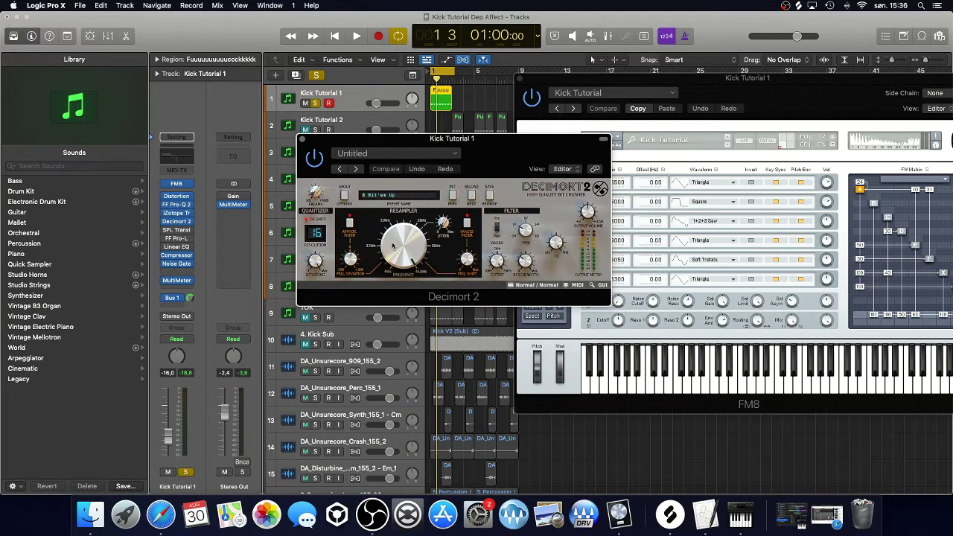
left_click_drag(516, 169, 425, 173)
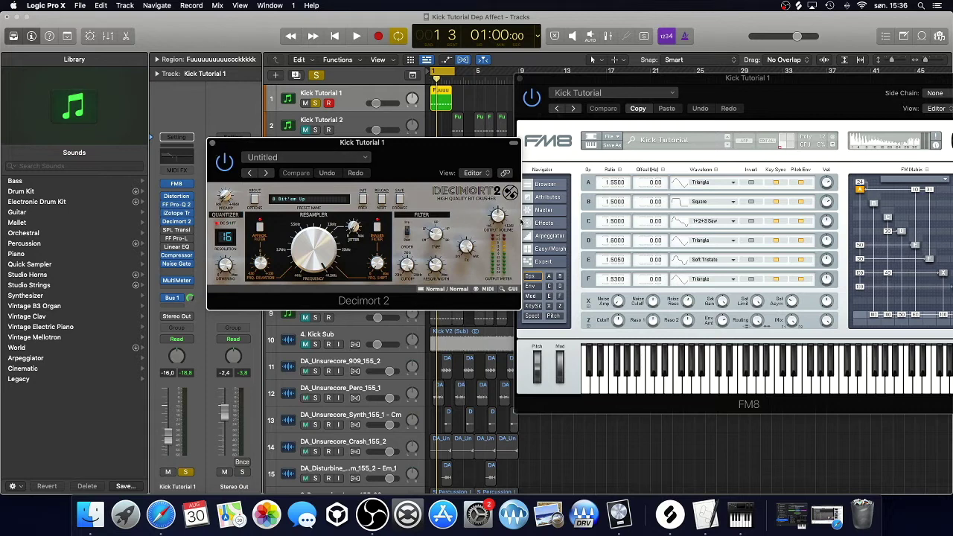
key("space")
key("space")
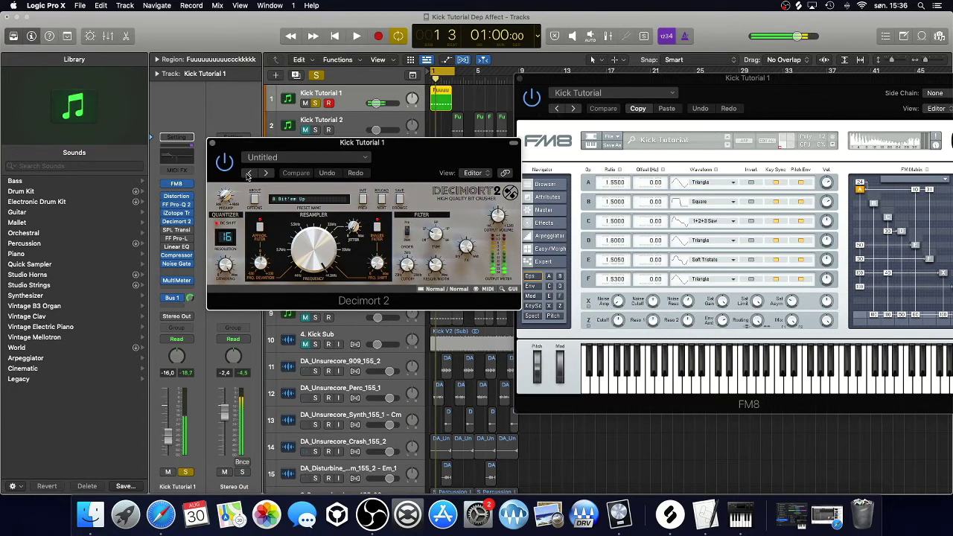
left_click(212, 143)
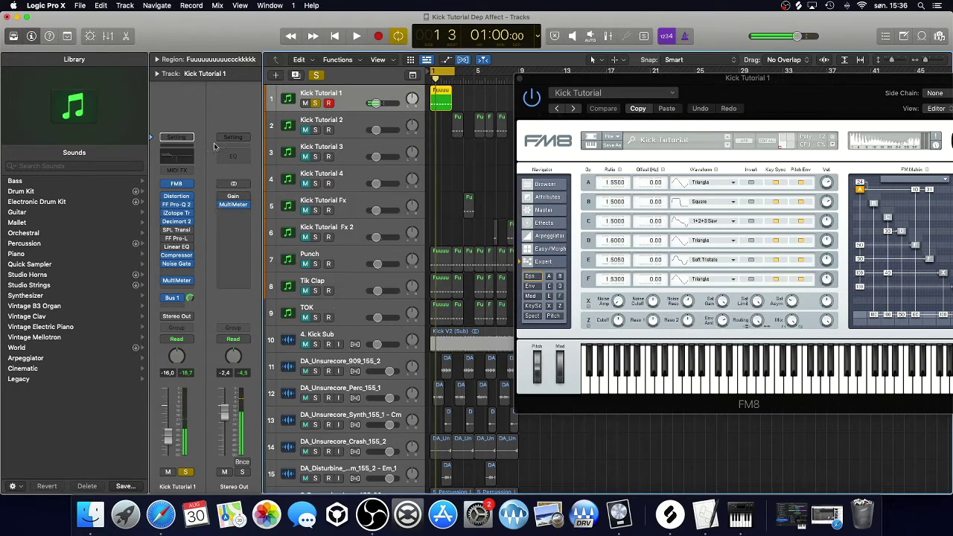
Step: Activate SPL Transient Designer and open it side by side with FF Pro-L on Kick Tutorial 1
left_click(165, 230)
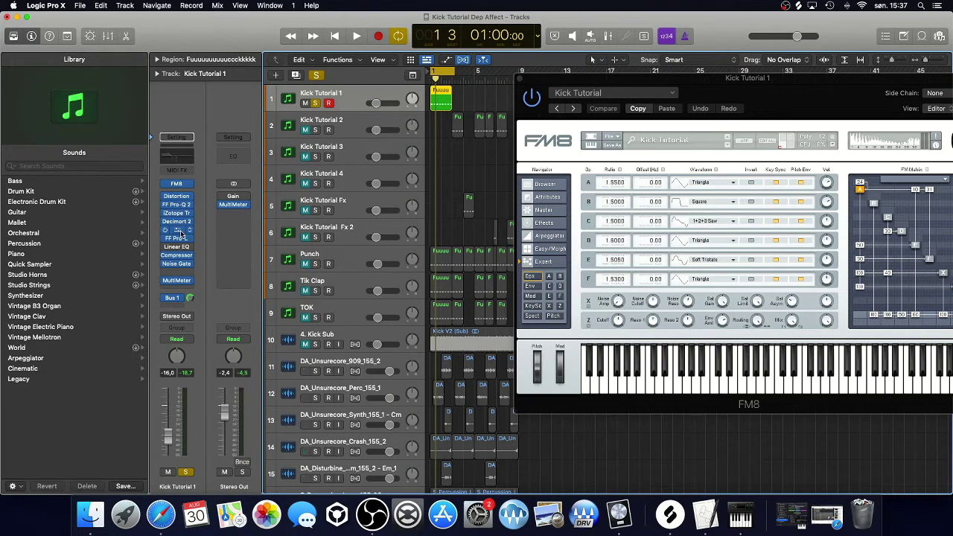
left_click(181, 234)
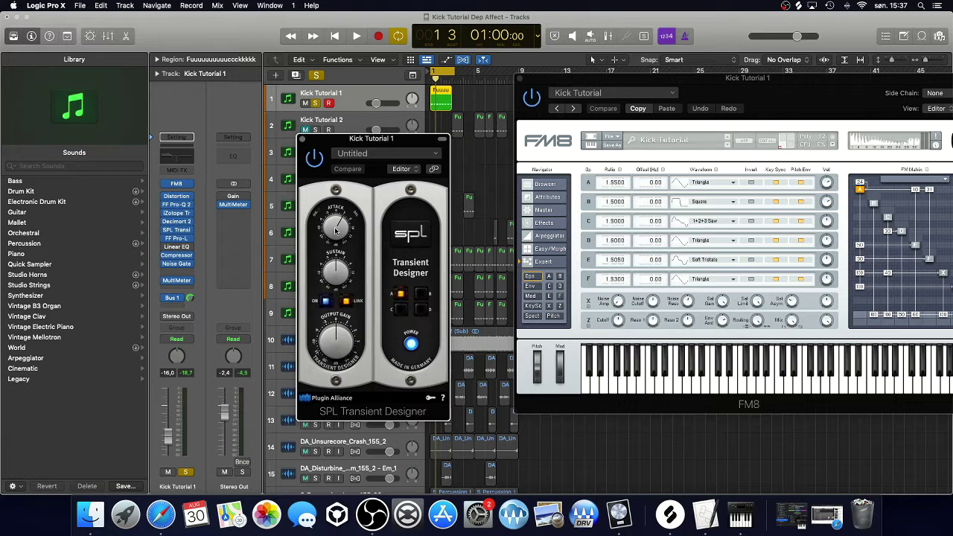
left_click(177, 238)
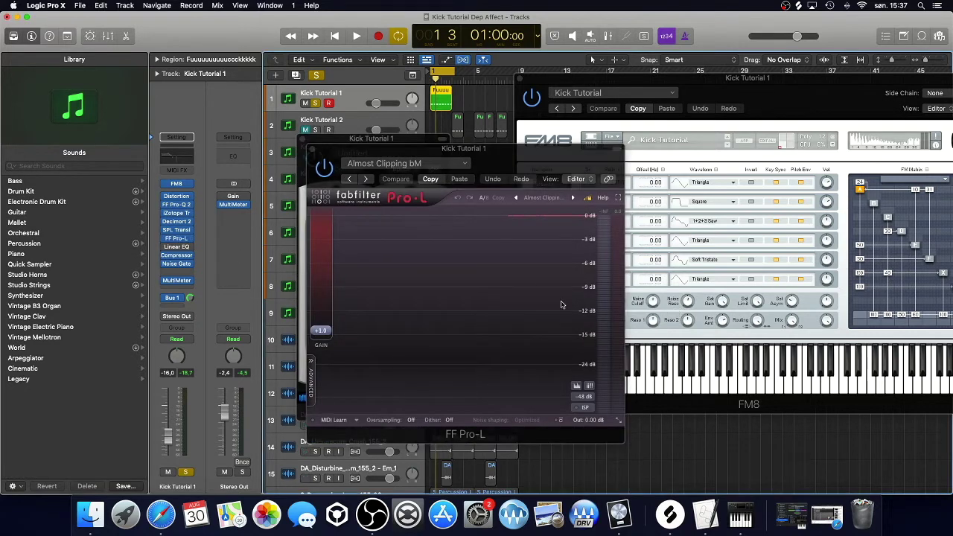
left_click_drag(396, 151, 303, 145)
left_click(500, 153)
left_click_drag(500, 152, 457, 148)
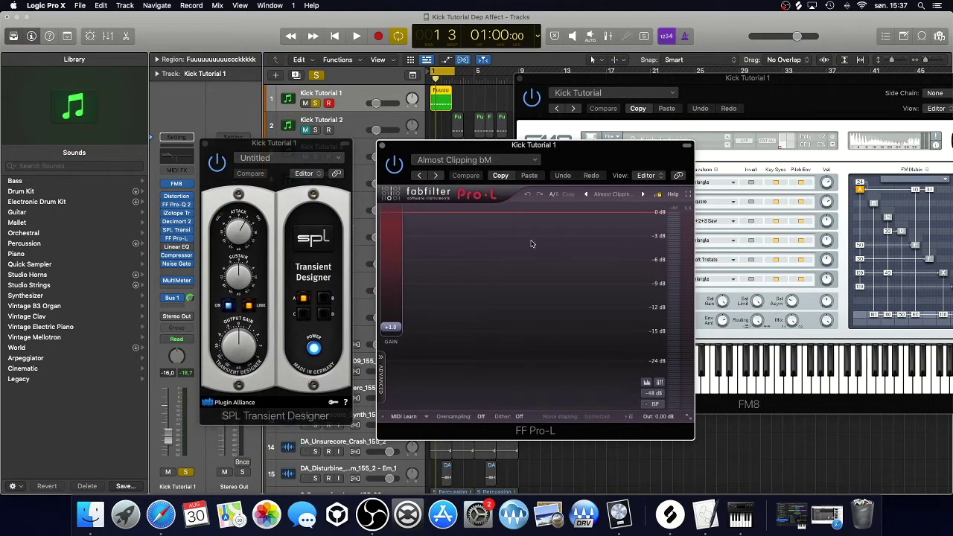
Step: Play the kick through Transient Designer and Pro-L with the cycle range set to end at bar 3, and close both plug-ins
key("space")
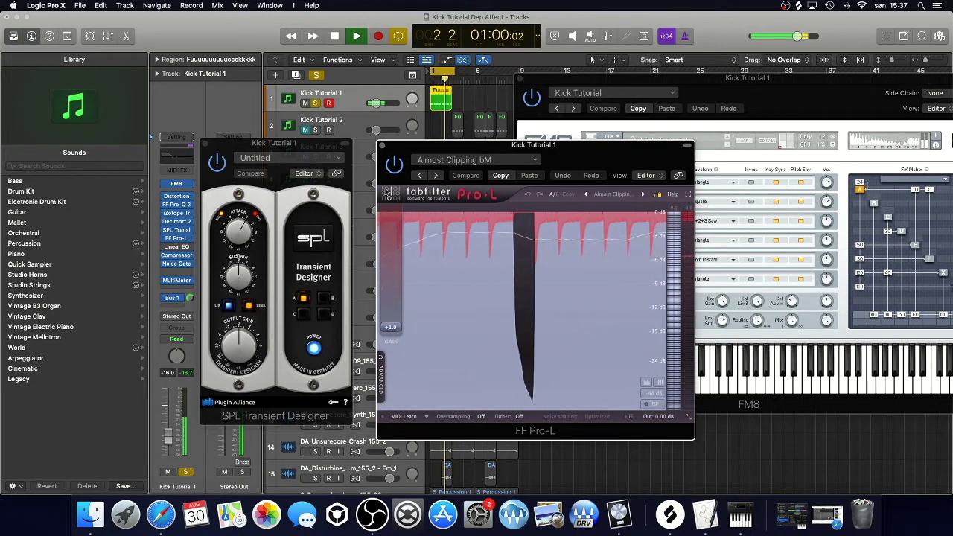
key("space")
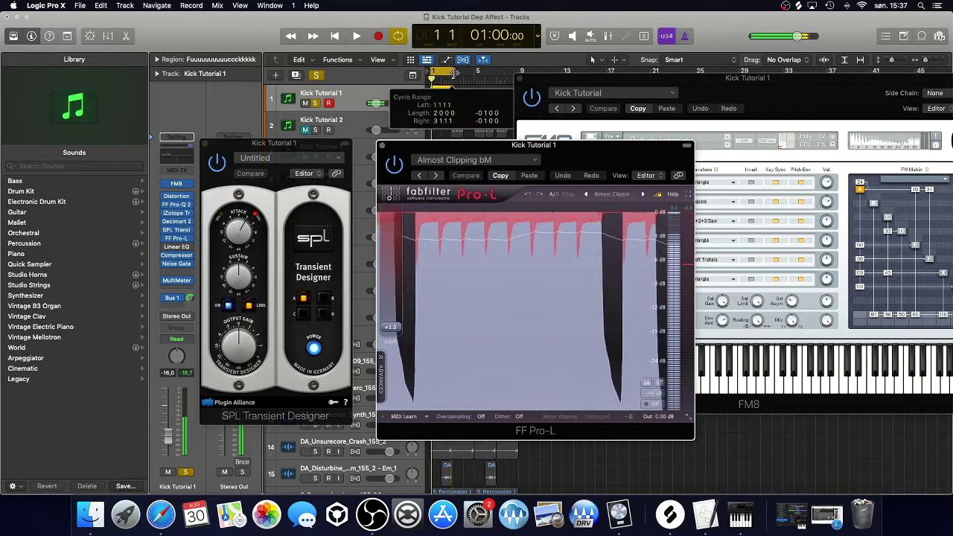
left_click(484, 111)
key("space")
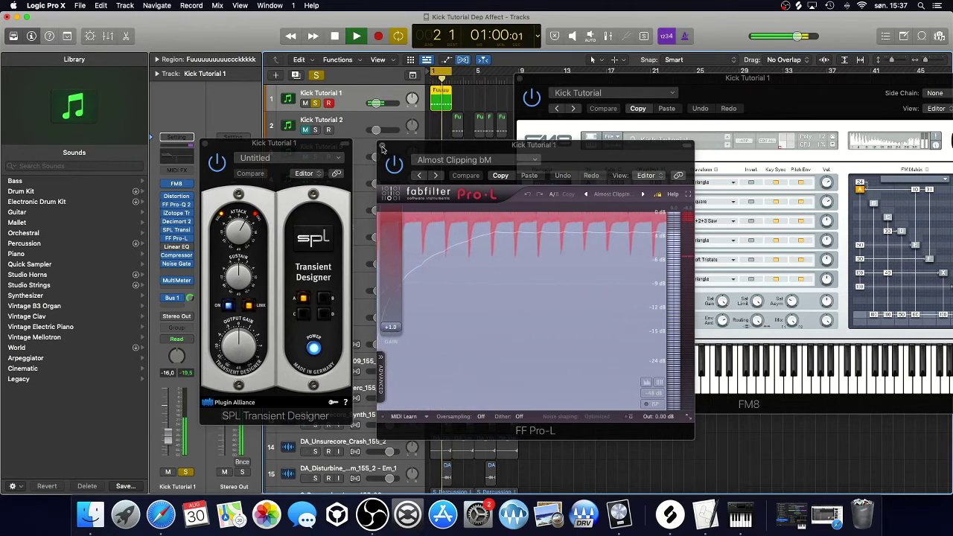
key("space")
left_click(382, 148)
left_click(205, 144)
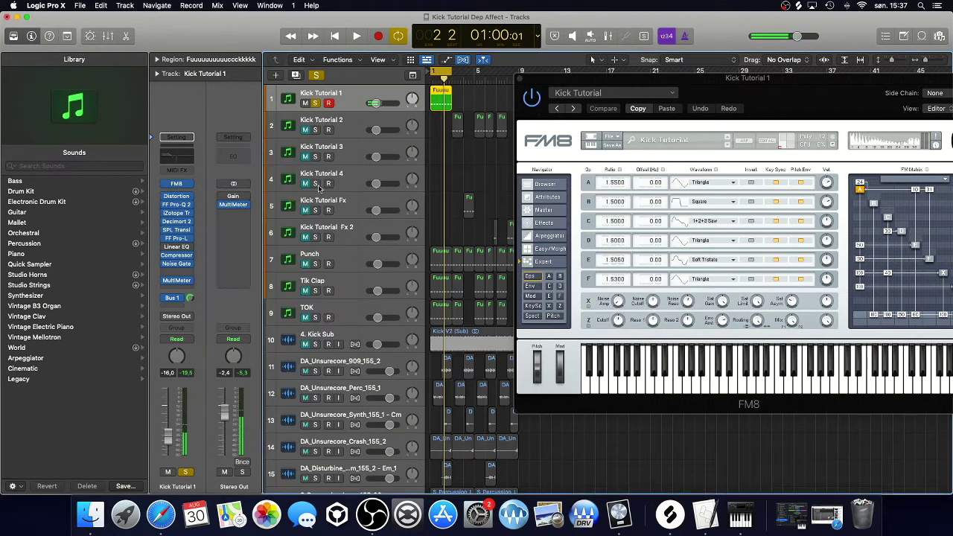
Step: Open the Linear Phase EQ on Kick Tutorial 1 and set its low shelf frequency to 151 Hz
mouse_move(177, 246)
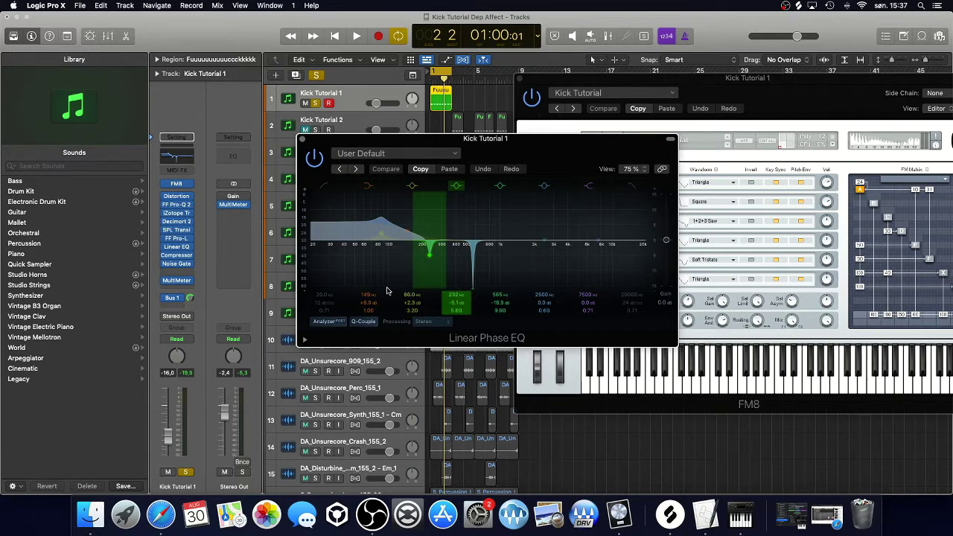
left_click(371, 292)
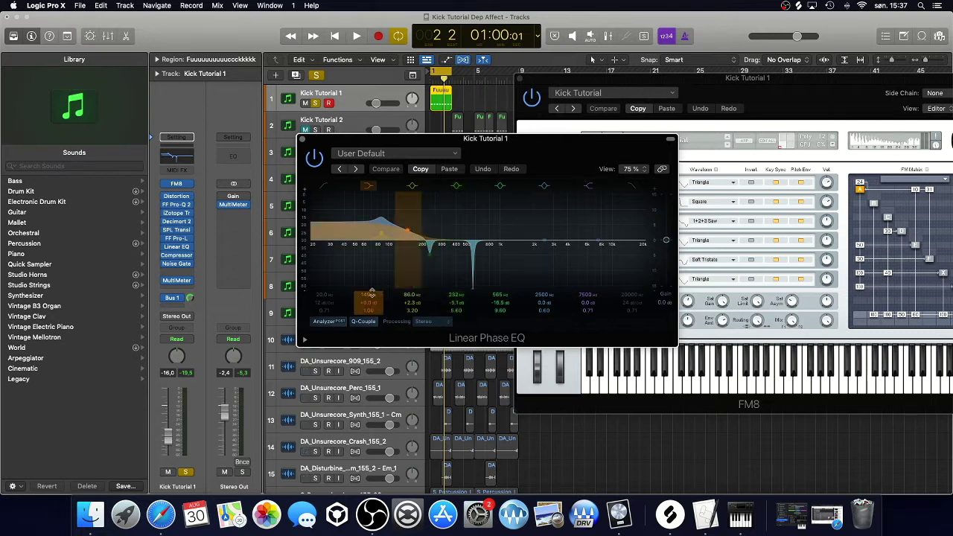
left_click_drag(370, 297, 370, 287)
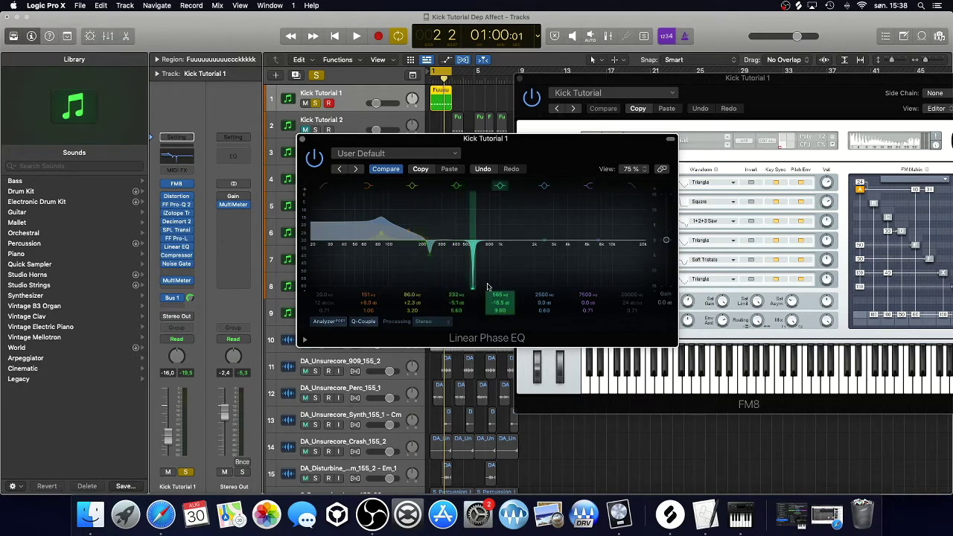
Step: Play the kick through Kick Tutorial 1's Linear Phase EQ and close the plug-in
key("space")
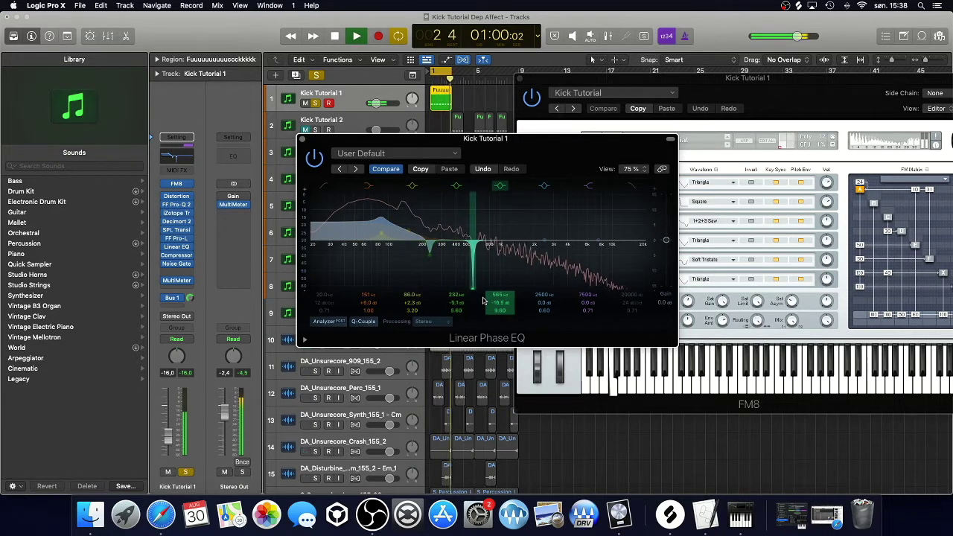
key("space")
left_click(303, 140)
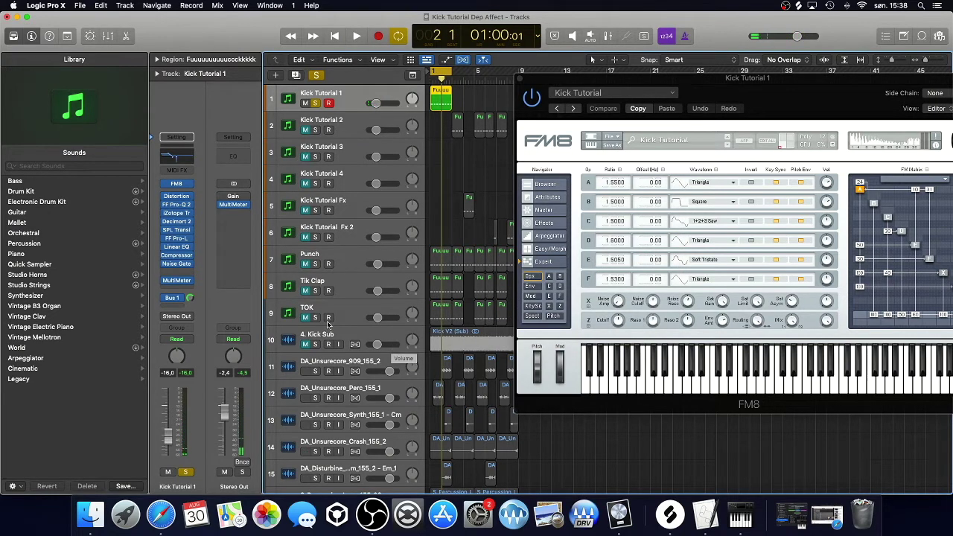
Step: Show the Mid+Punch channel strip fed by Kick Tutorial 1's Bus 1 send and review the send's options
left_click(172, 298)
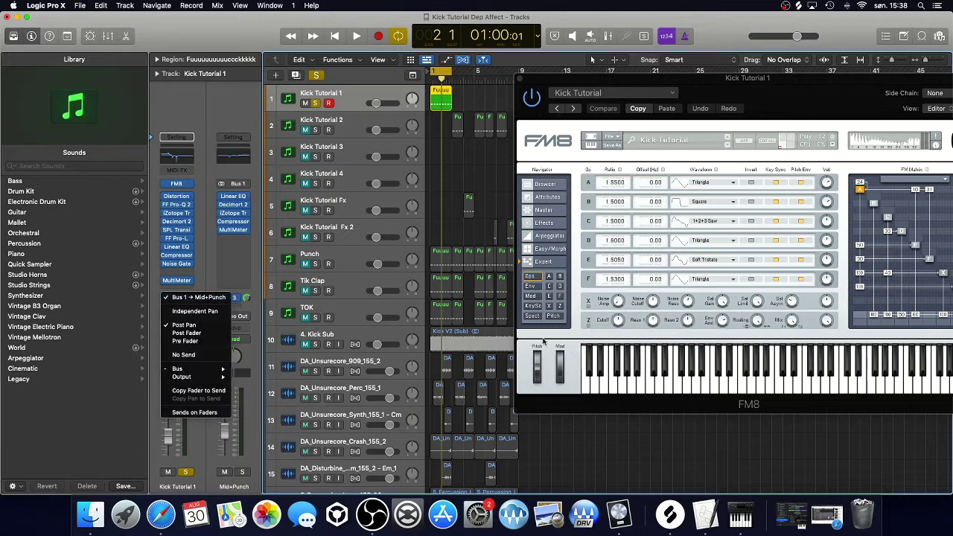
left_click(471, 151)
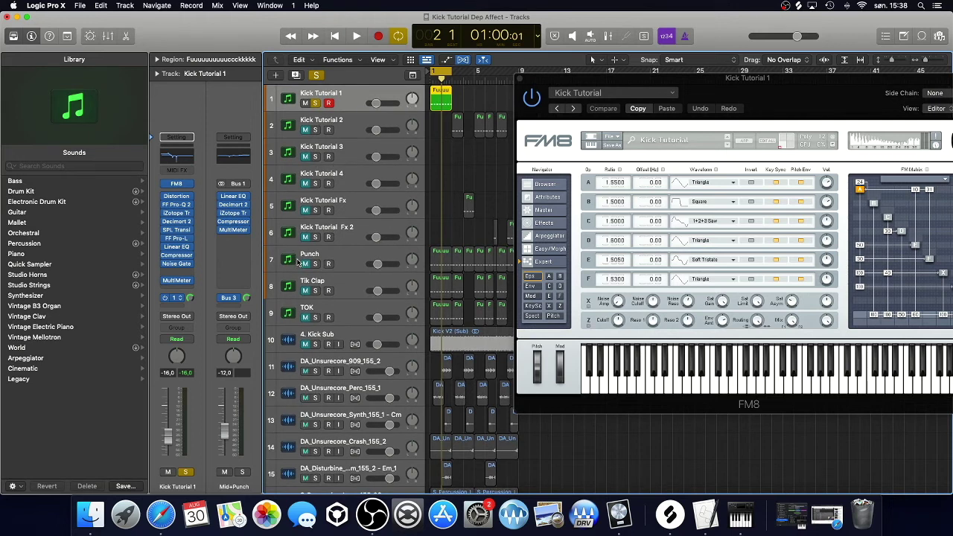
left_click(176, 298)
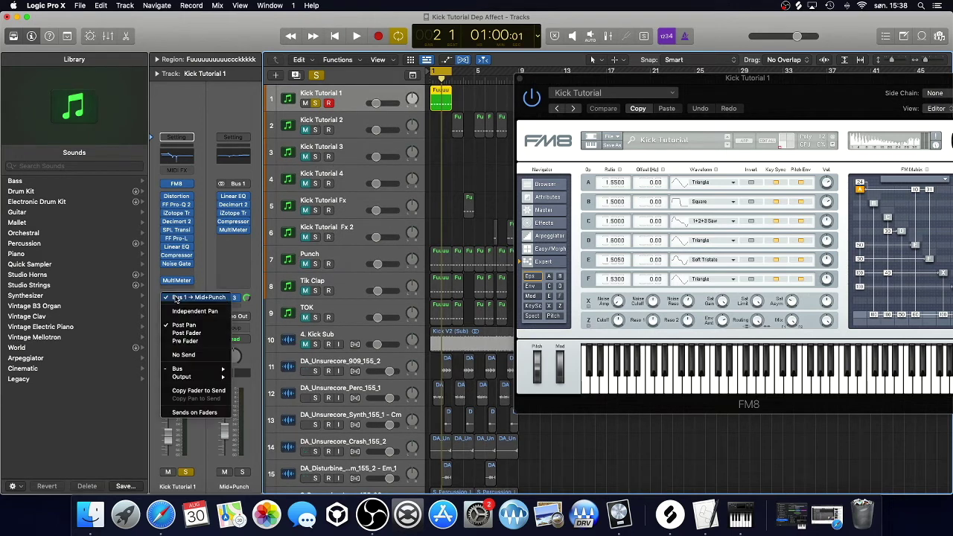
left_click(255, 259)
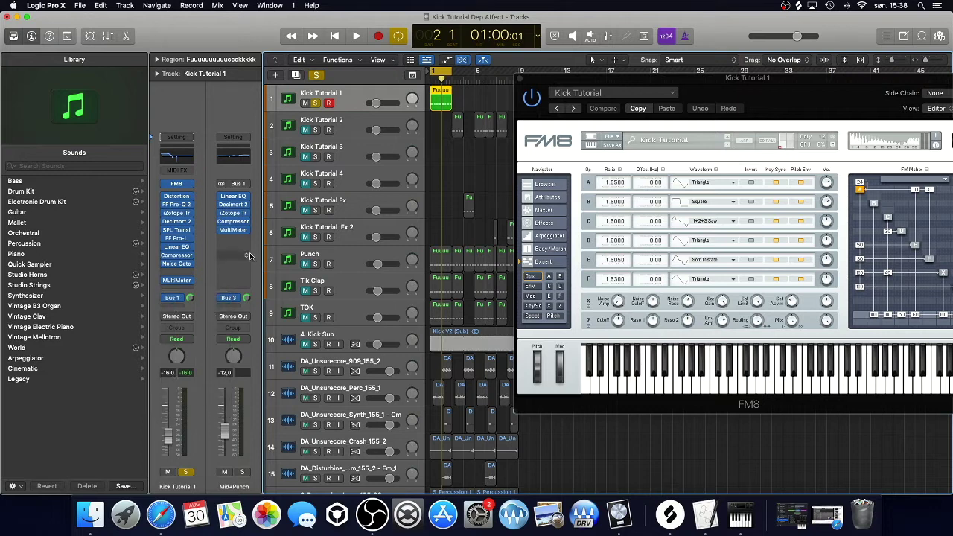
Step: Play the kick with the Mid+Punch Linear Phase EQ open, and review Decimort 2 on the same channel
left_click(243, 199)
key("space")
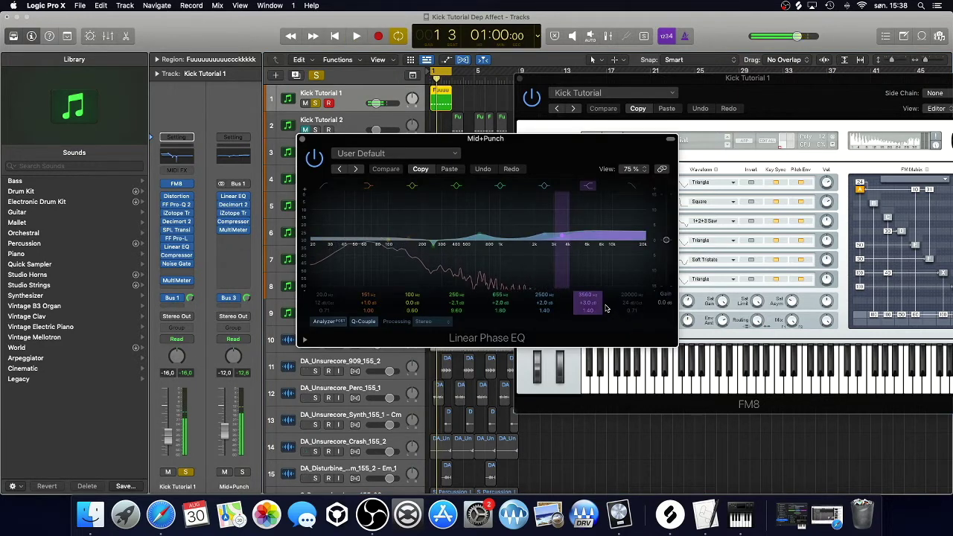
key("space")
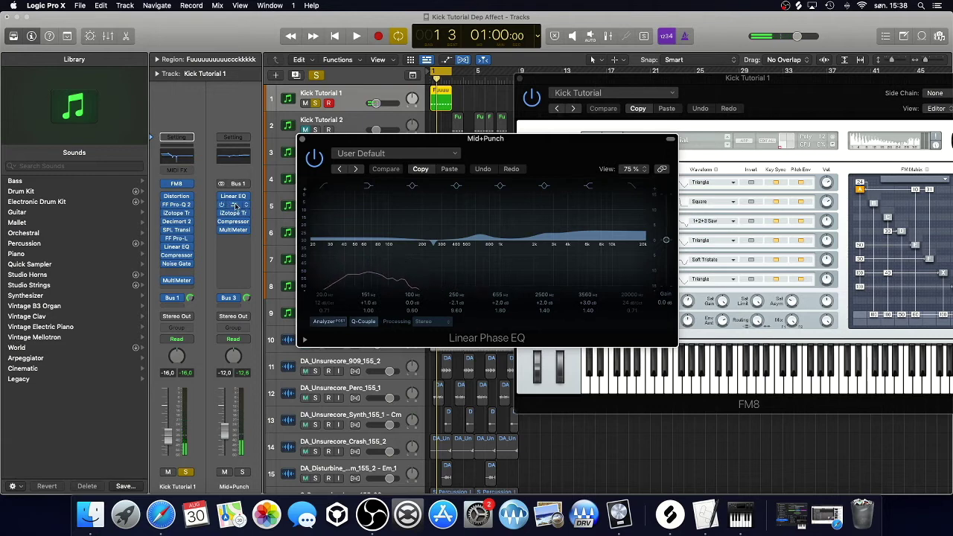
left_click(235, 205)
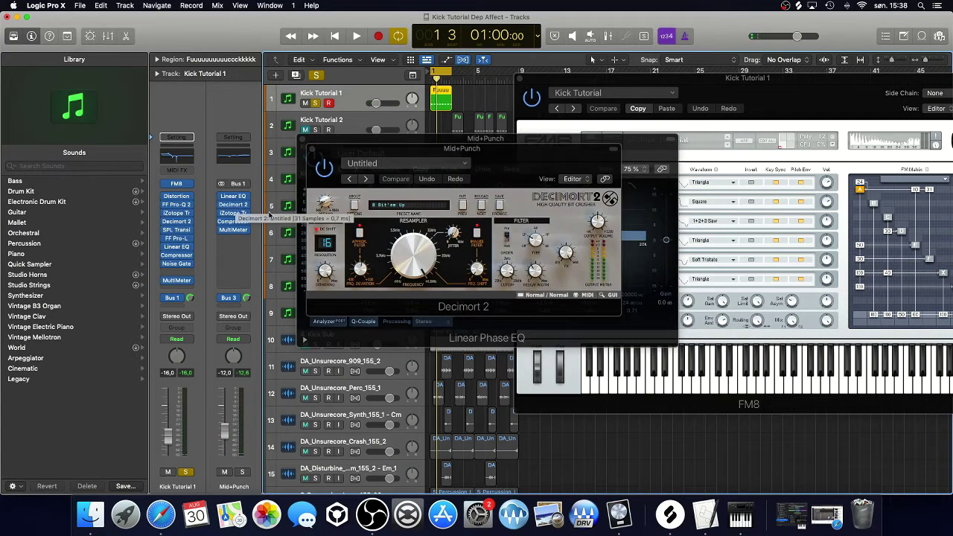
key("super+w")
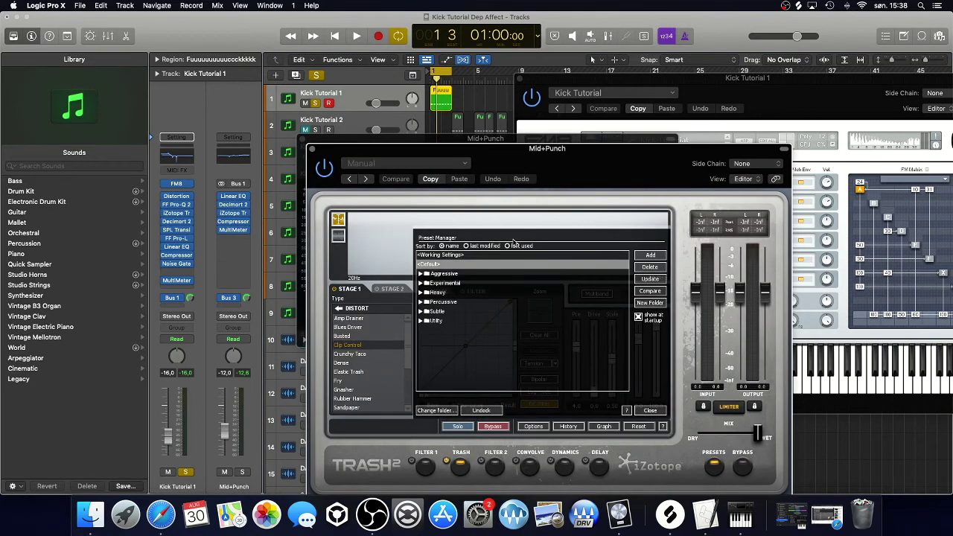
Step: Set the side chain of Trash 2 on the Mid+Punch channel to Bus 1 and close the plug-in
left_click(651, 410)
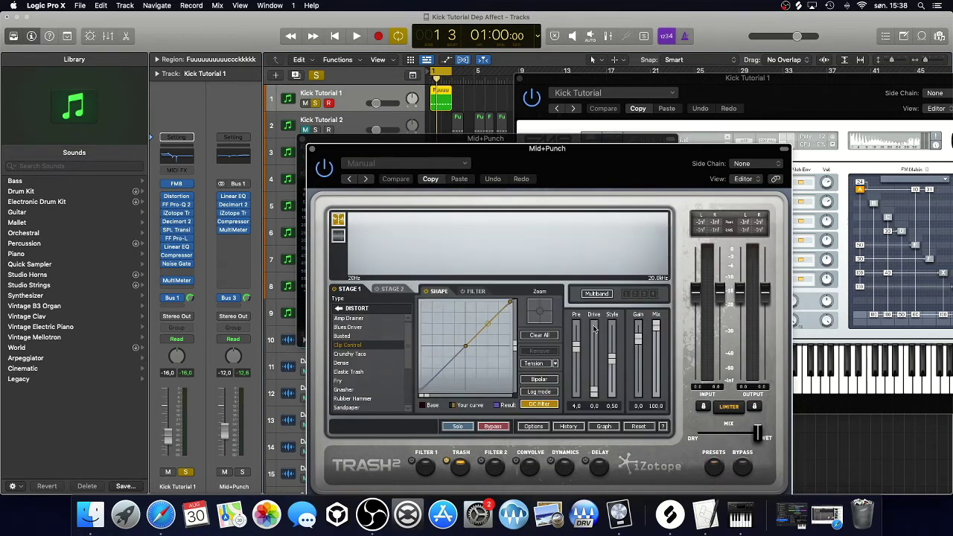
left_click(772, 164)
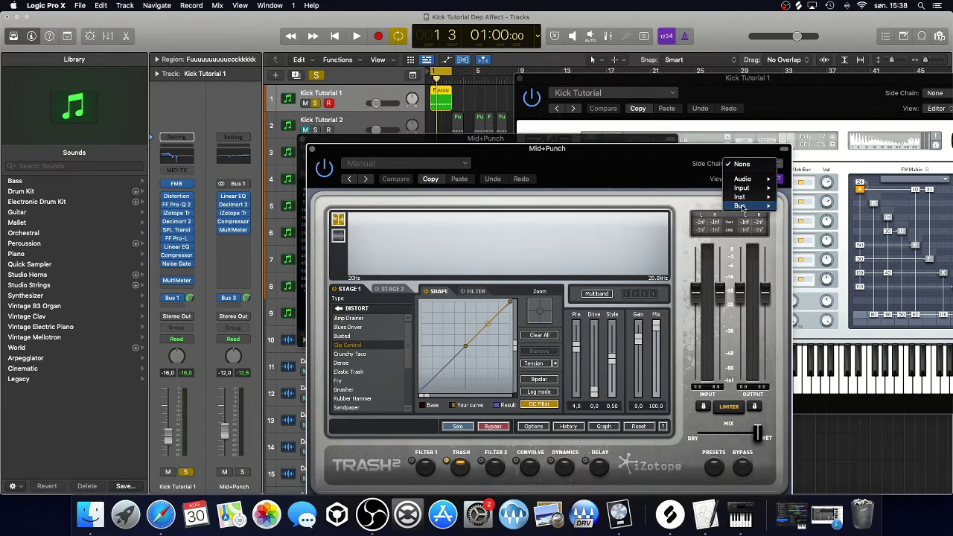
mouse_move(755, 206)
left_click(644, 209)
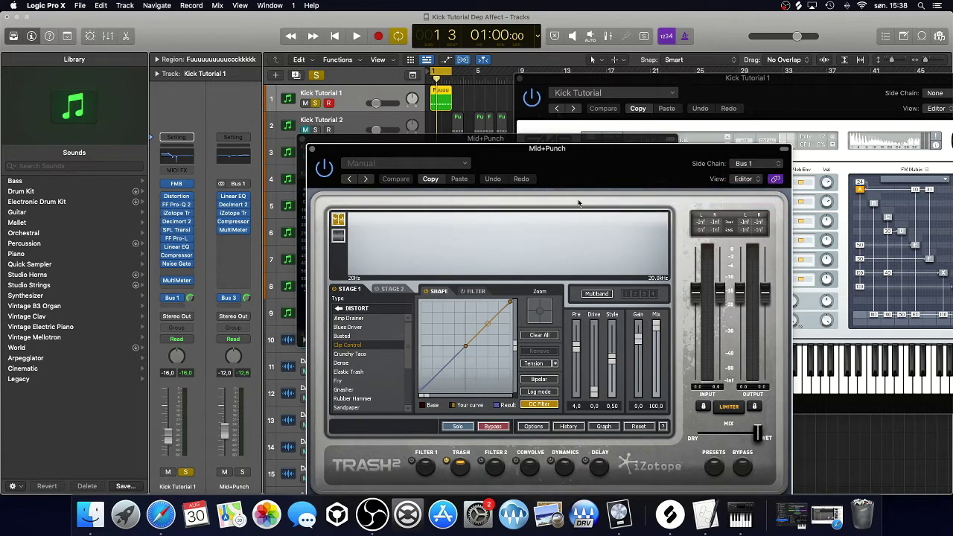
left_click(313, 149)
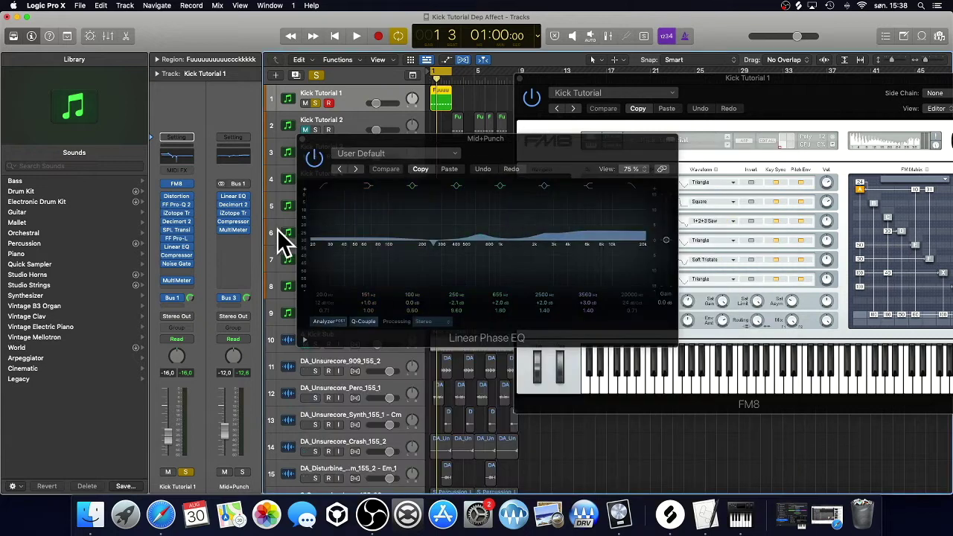
Step: Play the kick while reviewing the Compressor on Mid+Punch and the input gain of Kick Tutorial 1's Compressor
left_click(234, 222)
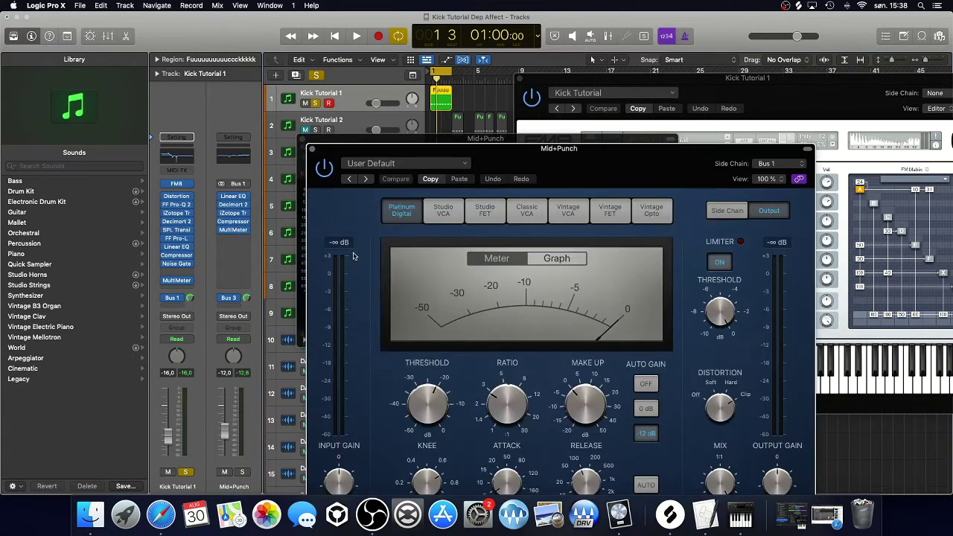
key("space")
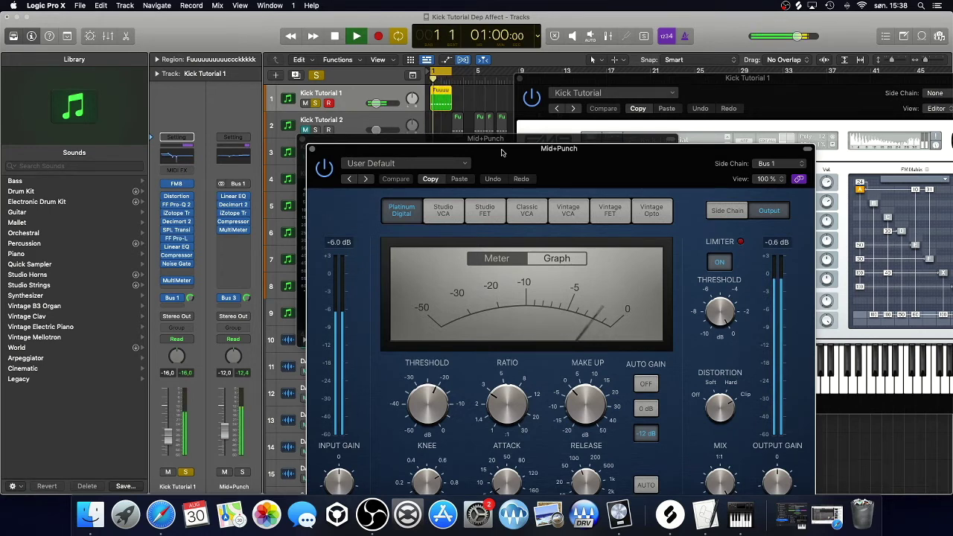
left_click_drag(502, 153, 494, 122)
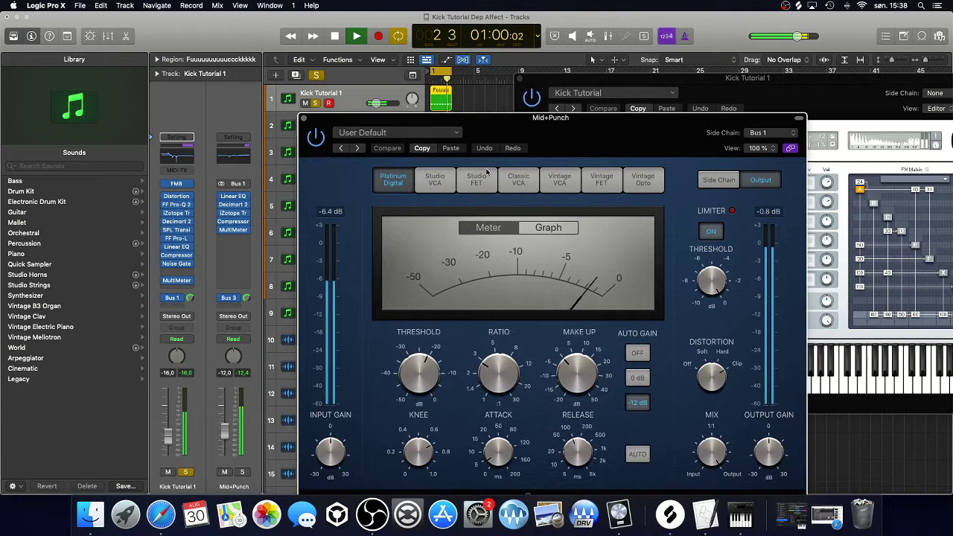
mouse_move(565, 462)
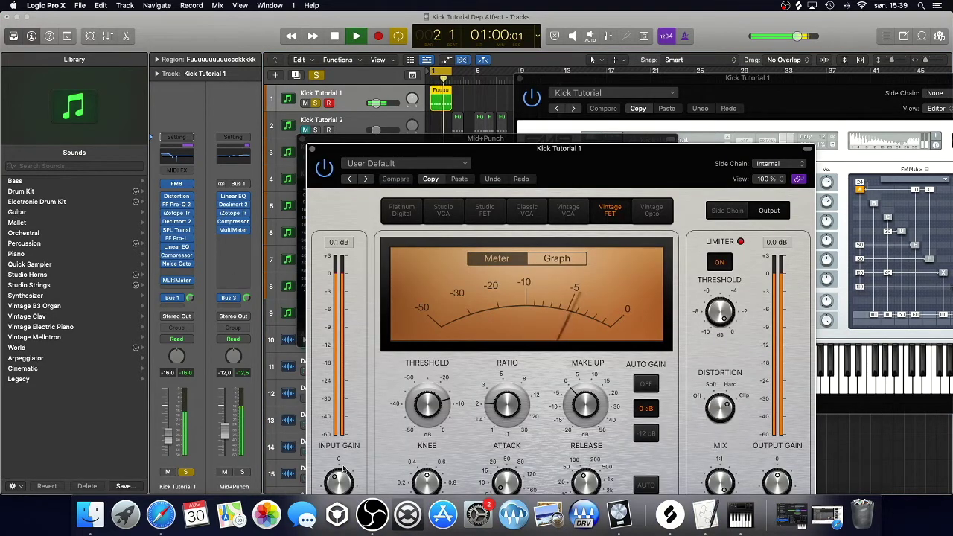
left_click_drag(339, 467, 339, 481)
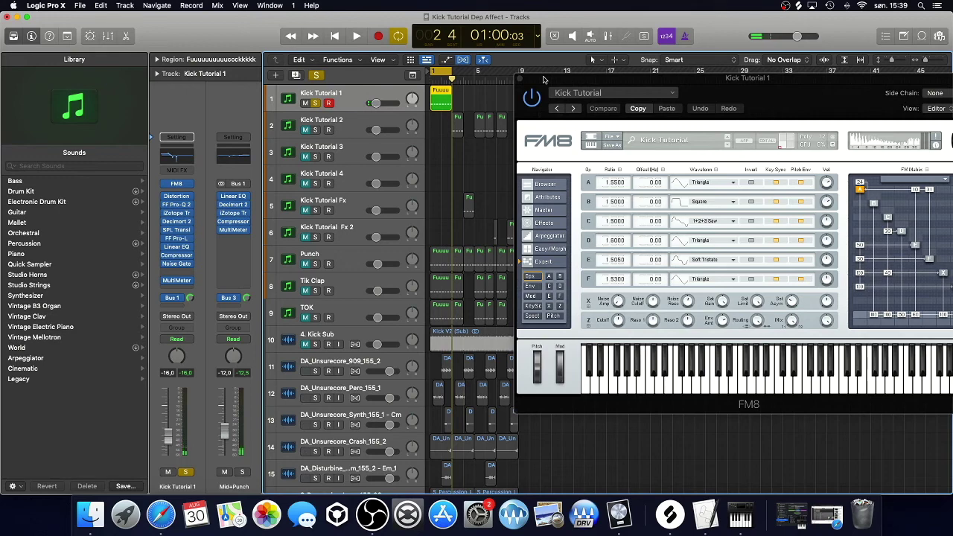
Step: Copy the FM8 plug-in settings on Kick Tutorial 1 and close the FM8 window
left_click_drag(543, 79, 480, 95)
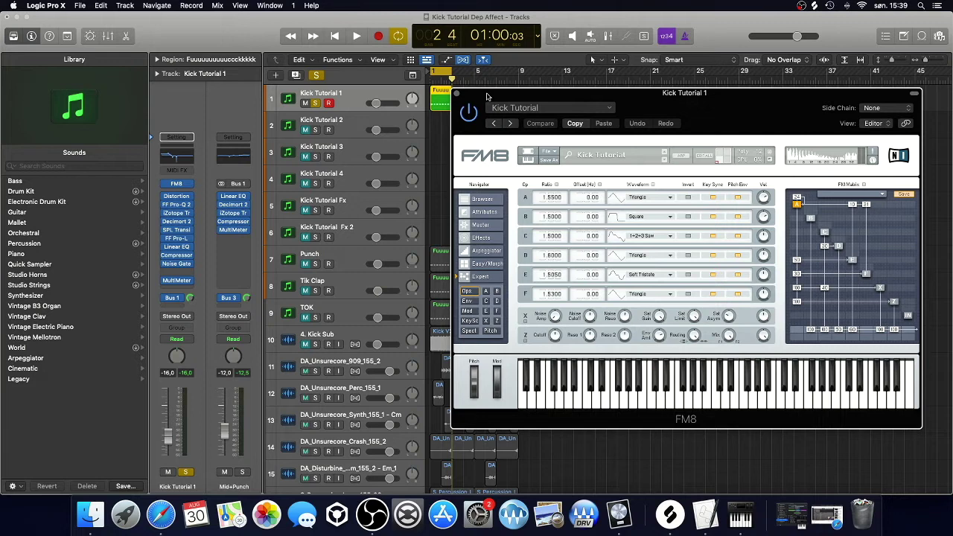
left_click(574, 123)
left_click_drag(702, 130, 610, 137)
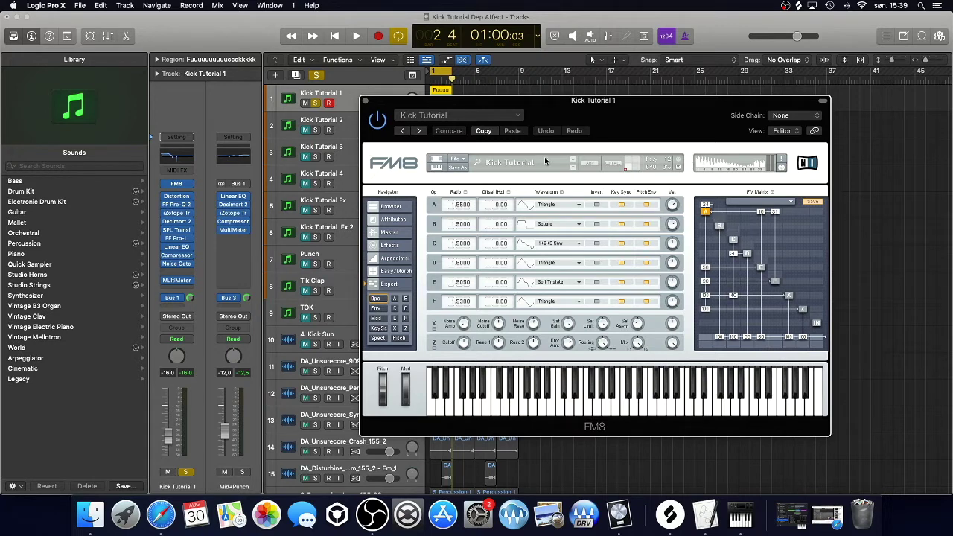
left_click(364, 101)
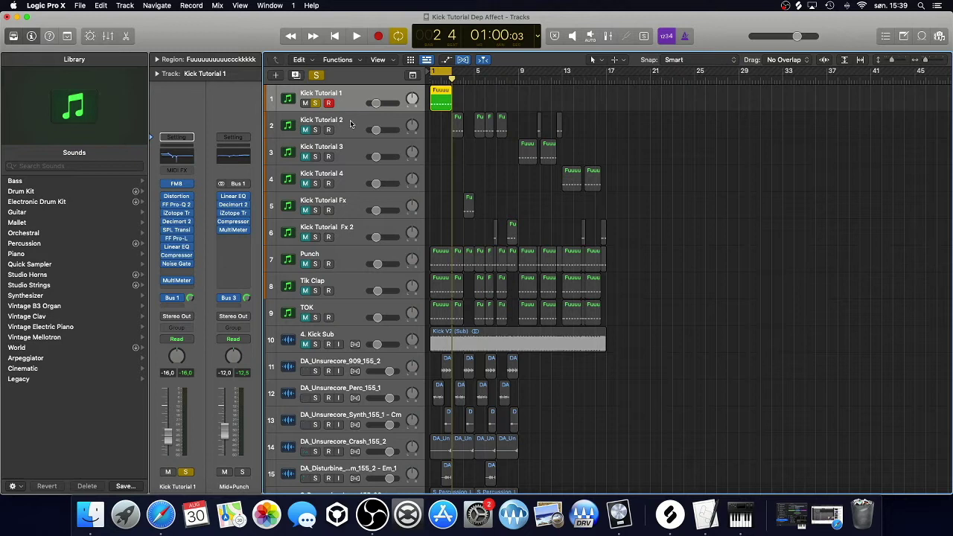
Step: Step through the tracks from Kick Tutorial 1 to Kick Tutorial Fx to compare their plug-in chains
left_click(351, 123)
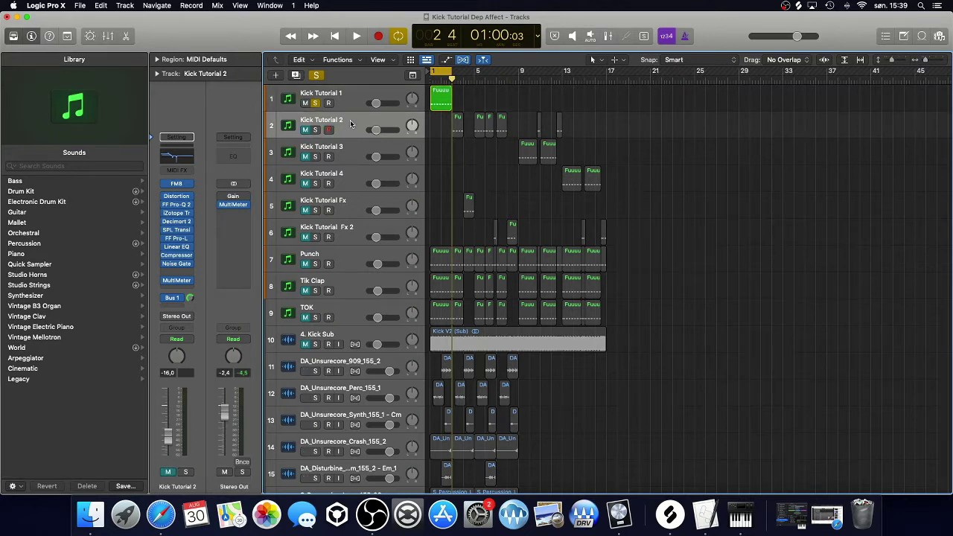
key("Down")
key("Down")
key("Up")
key("Up")
key("Up")
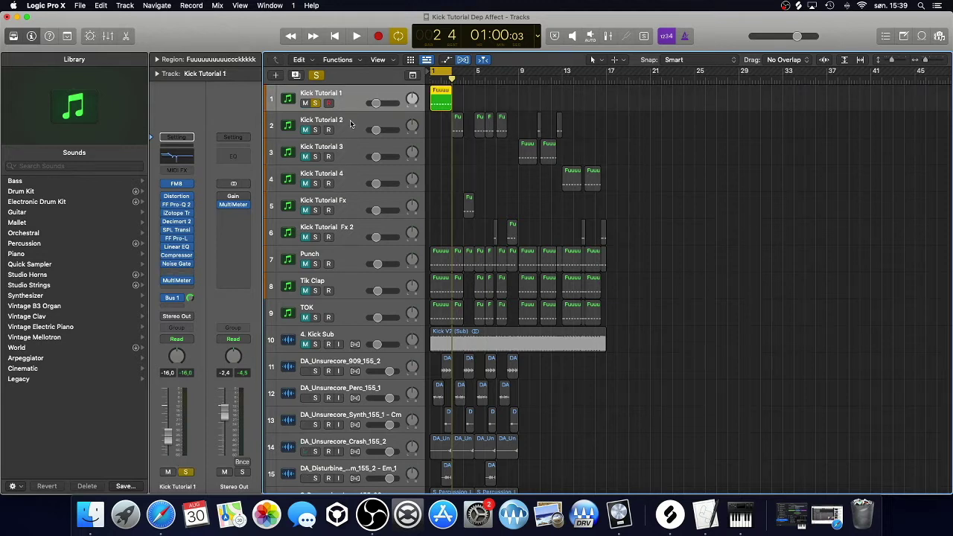
key("Down")
key("Down")
key("Down")
key("Down")
key("Down")
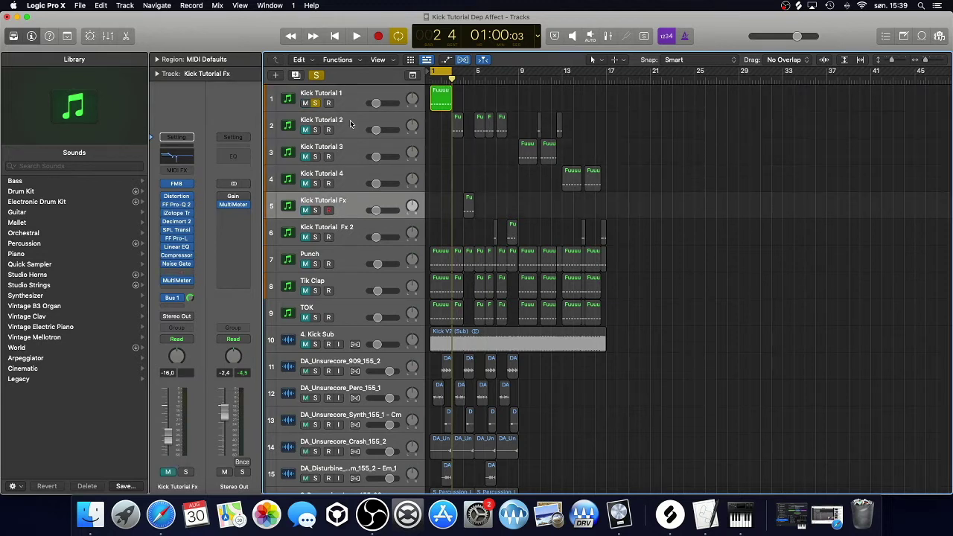
key("Up")
key("Up")
key("Up")
key("Up")
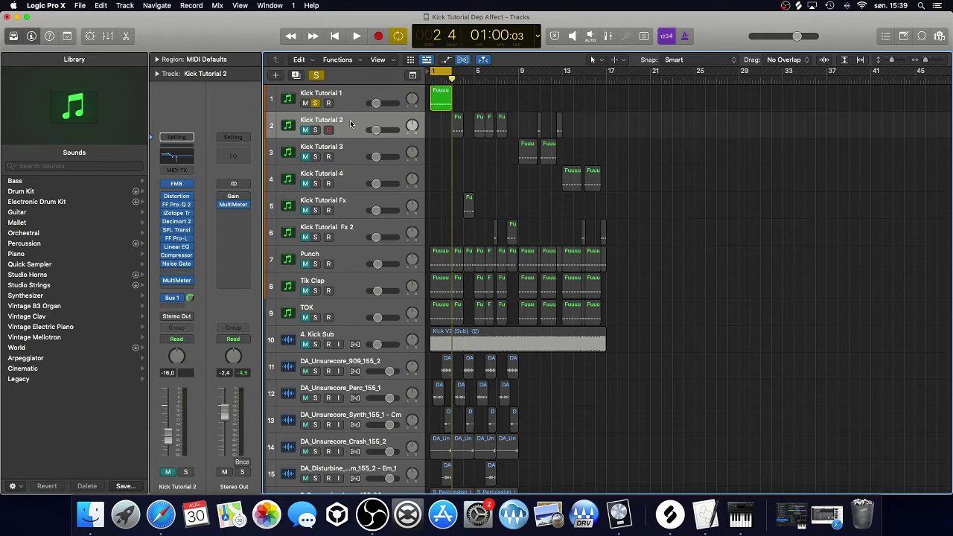
Step: Extend the cycle range to bar 17 and solo Kick Tutorial 2, 3, 4, Fx and Fx 2 alongside Kick Tutorial 1
left_click_drag(454, 72, 604, 105)
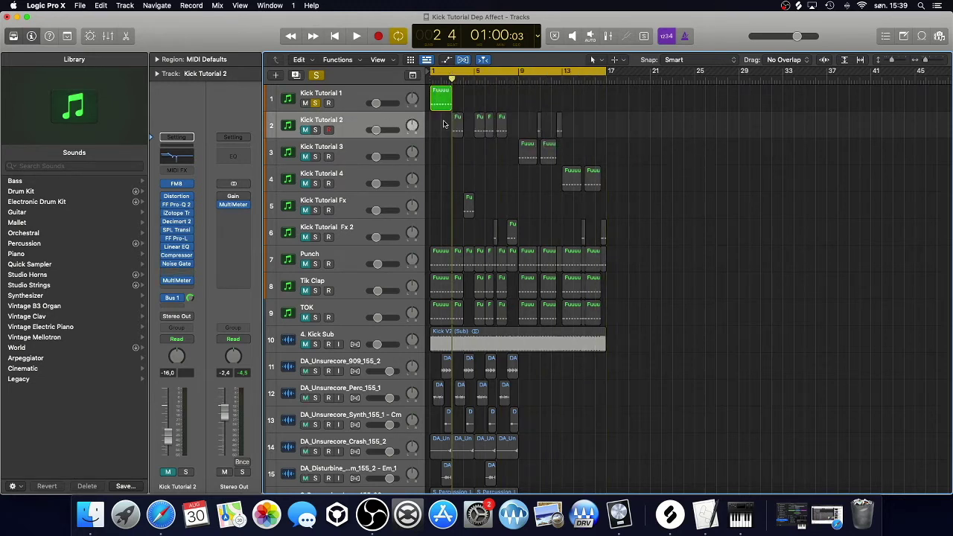
left_click(316, 130)
left_click(315, 157)
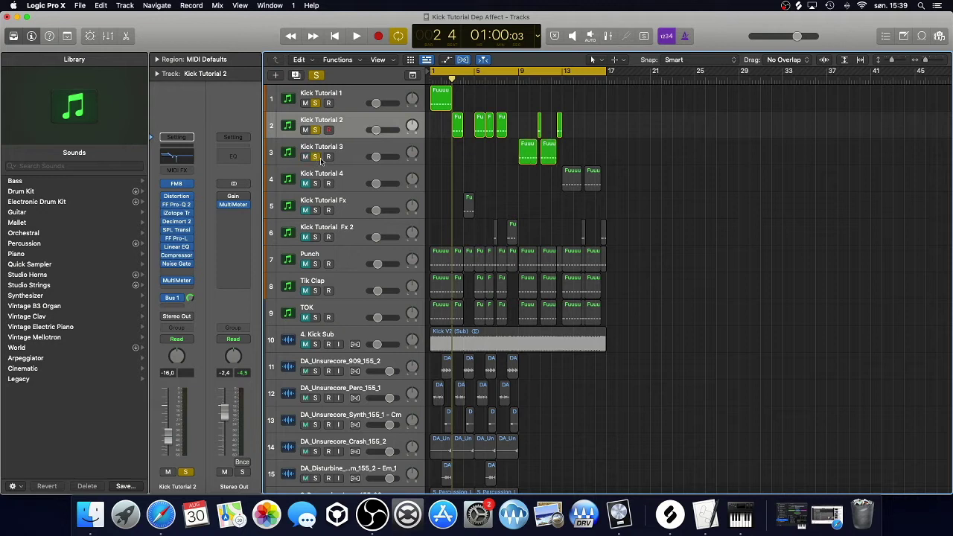
left_click(347, 155)
left_click(316, 183)
left_click(315, 210)
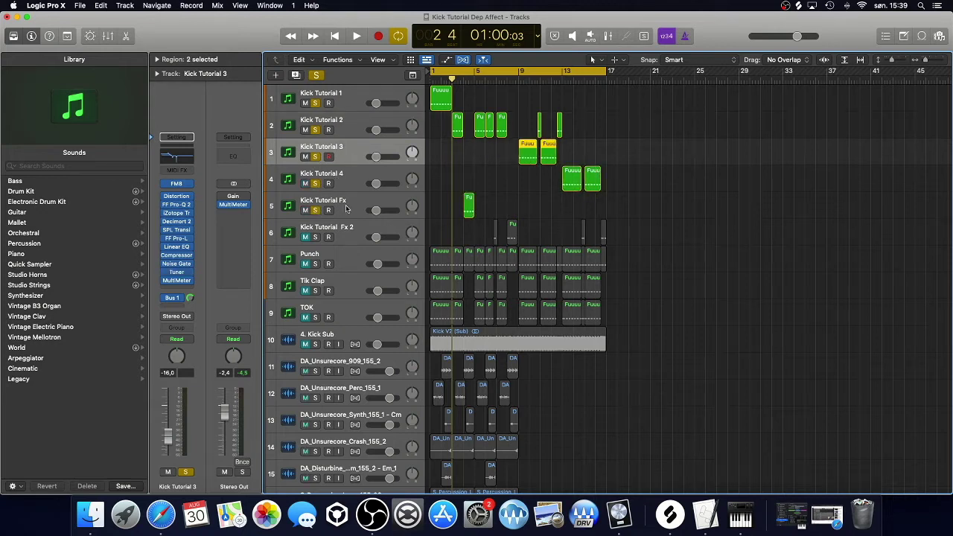
left_click(316, 237)
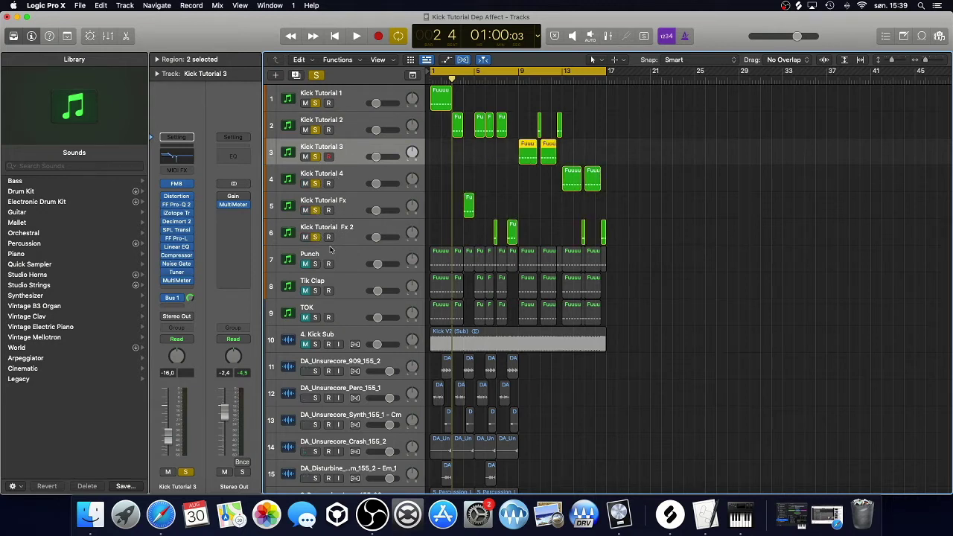
Step: Play the kick arrangement across all six soloed Kick Tutorial tracks
key("space")
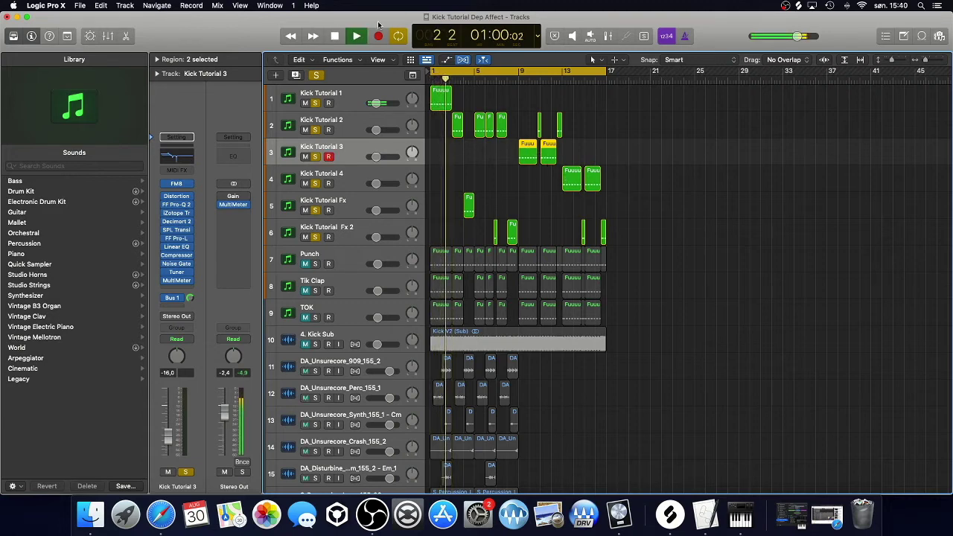
mouse_move(316, 18)
left_mouse_down()
mouse_move(632, 24)
mouse_move(332, 27)
left_mouse_up()
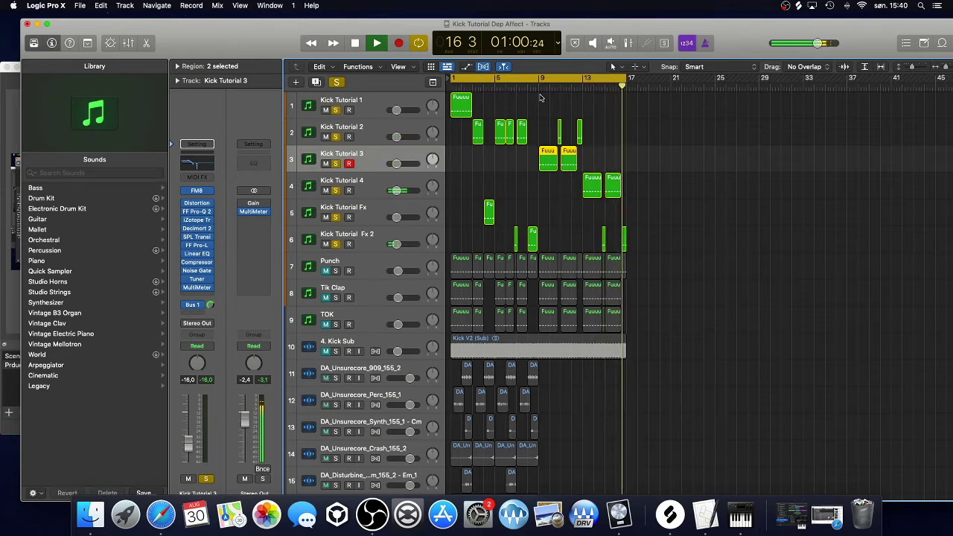
Step: Set the cycle range to bars 1 to 3 and play the Kick Tutorial 1 region
key("space")
left_click_drag(855, 42, 837, 43)
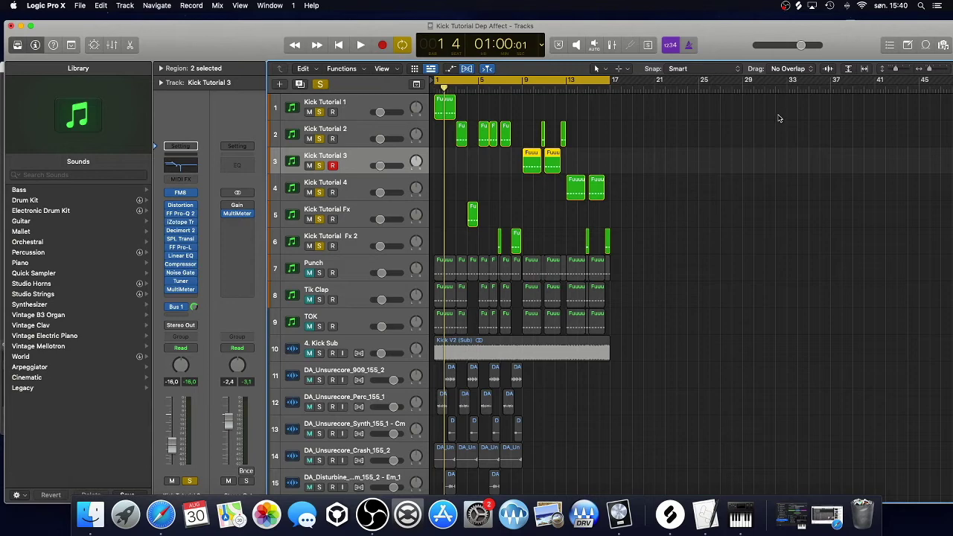
left_click_drag(850, 20, 832, 19)
left_click_drag(911, 71, 915, 72)
scroll(640, 139, "left", 6)
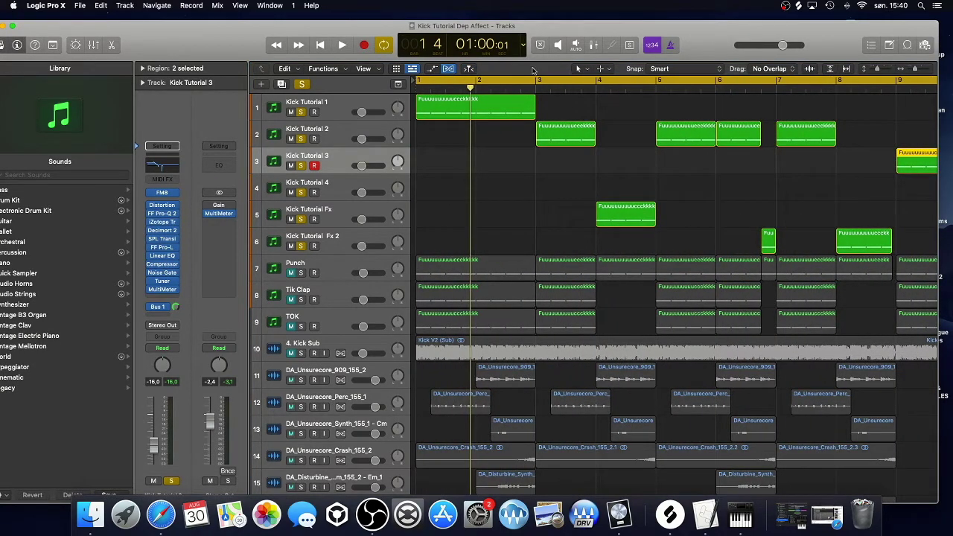
left_click_drag(427, 79, 536, 79)
key("space")
key("space")
Step: Switch the control bar display to Beats & Time (Large) and replay the Kick Tutorial 1 region
left_click(523, 45)
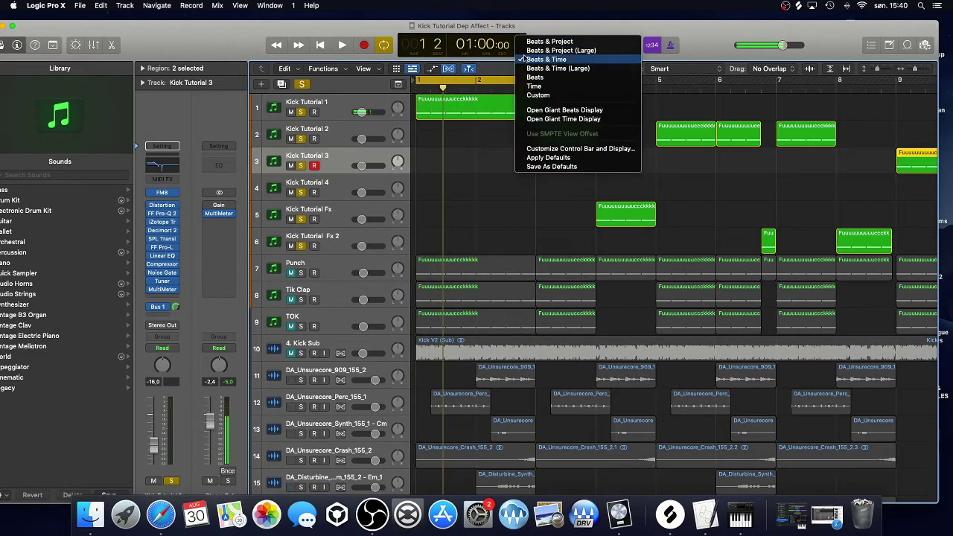
left_click(530, 68)
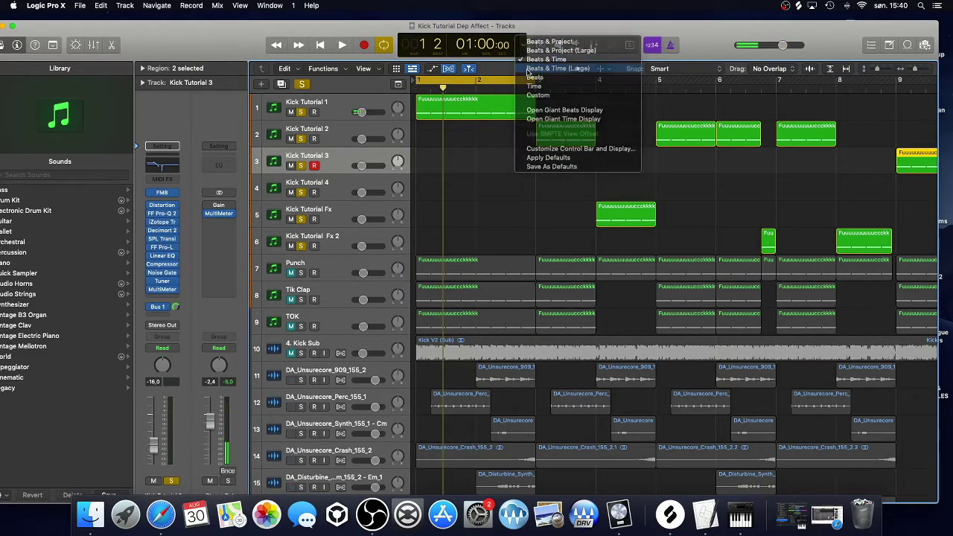
key("space")
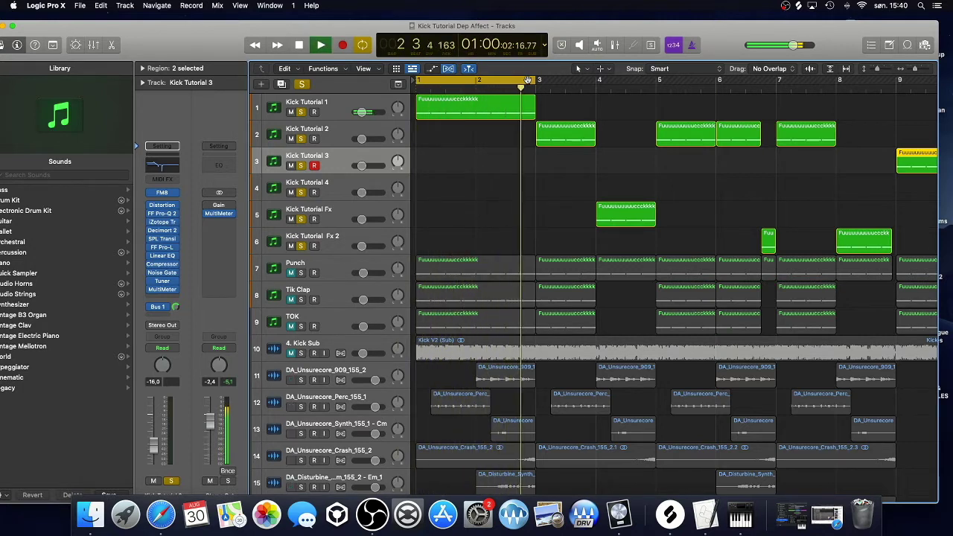
key("space")
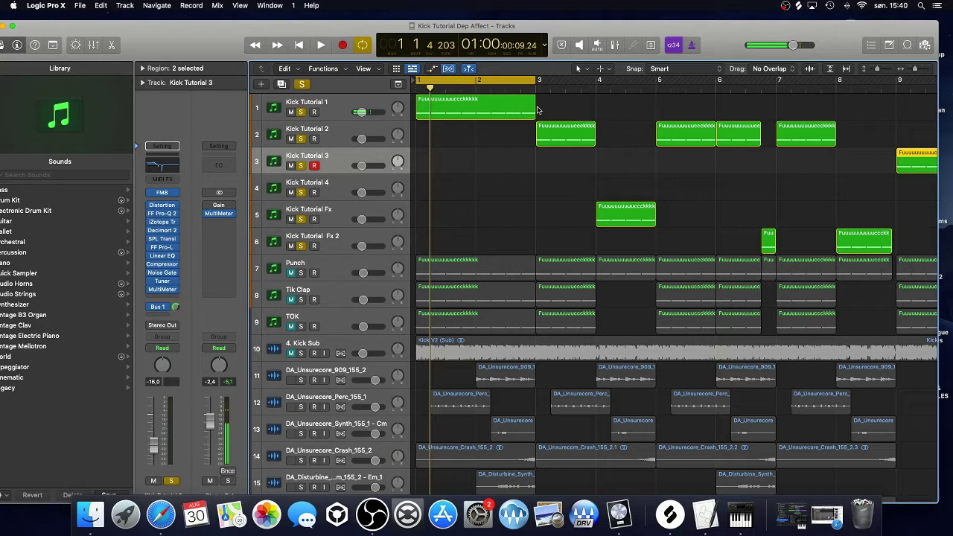
Step: Move the cycle range to bars 3 to 5 and play the Kick Tutorial 2 and Kick Tutorial Fx regions
left_click_drag(499, 79, 617, 90)
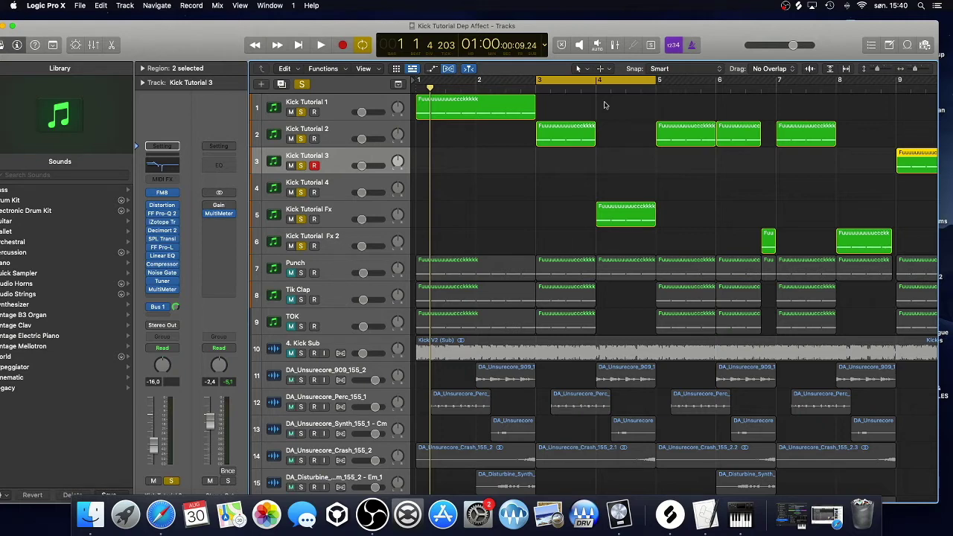
scroll(604, 105, "right", 3)
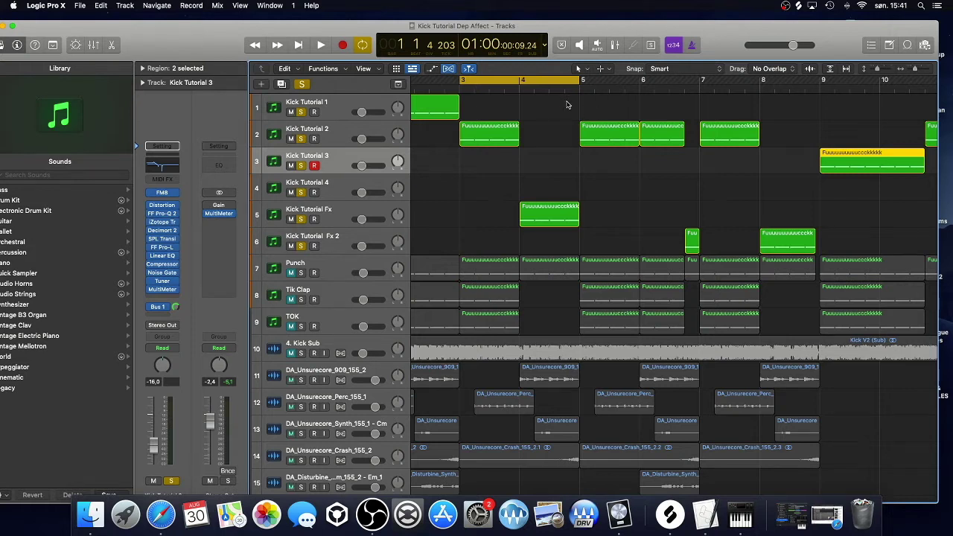
mouse_move(522, 81)
left_mouse_down()
mouse_move(587, 81)
mouse_move(525, 89)
left_mouse_up()
key("space")
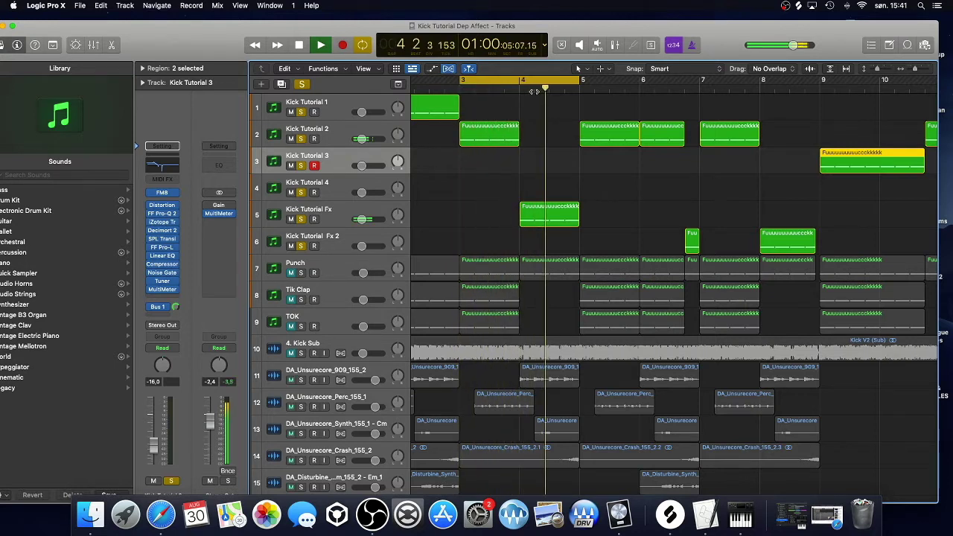
key("space")
Step: Move the cycle range to bars 5 to 8 and play the Kick Tutorial 2 and Fx 2 regions
left_click_drag(517, 81, 760, 80)
key("space")
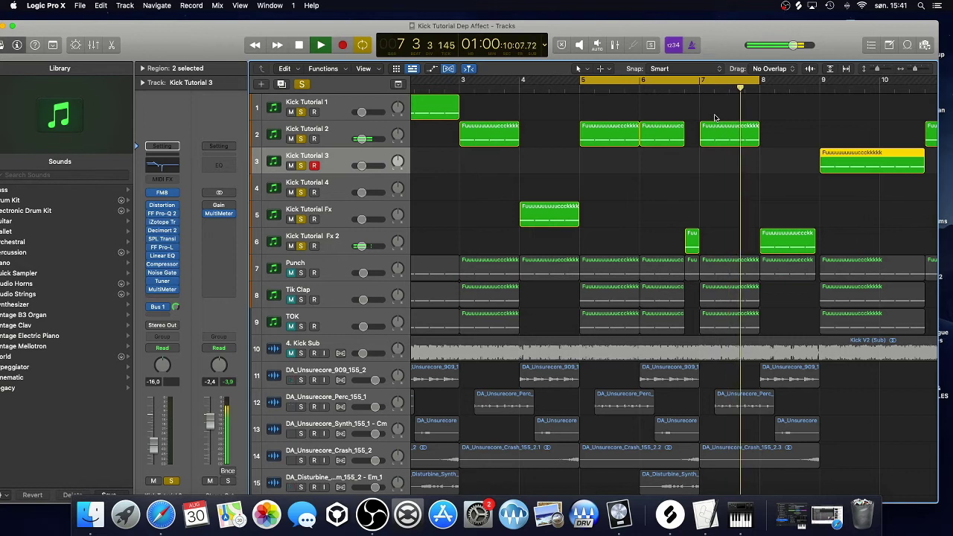
key("space")
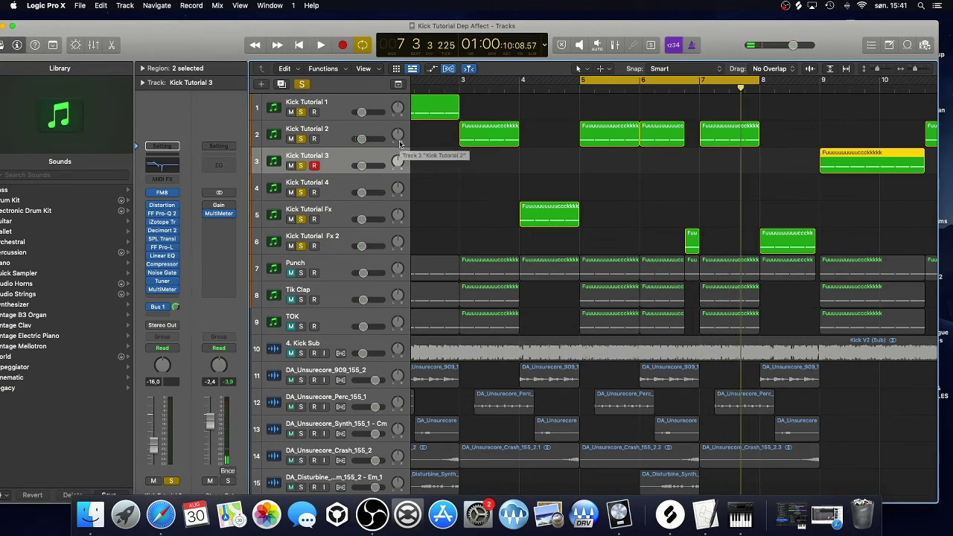
Step: Step through the tracks from Kick Tutorial 1 to Kick Tutorial Fx 2 to compare their channel strips
scroll(372, 134, "right", 3)
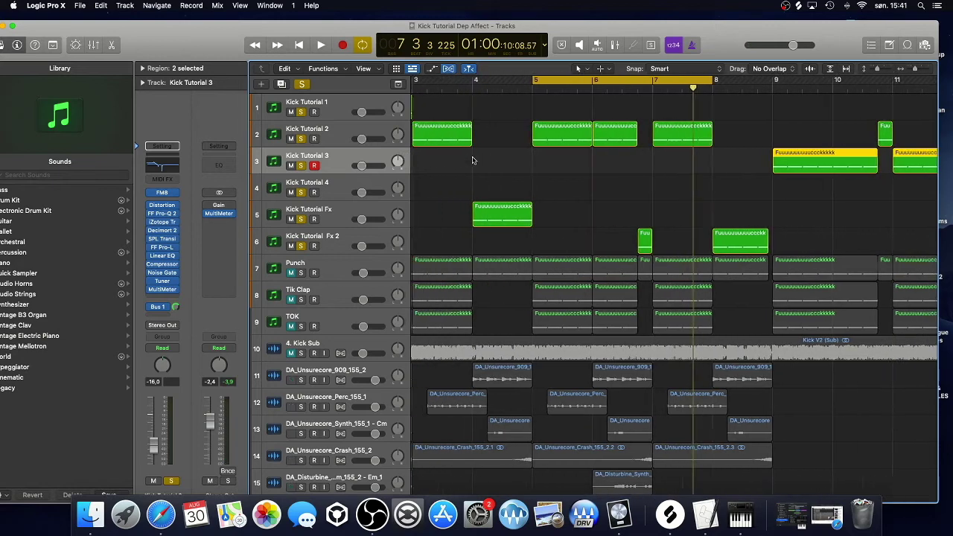
left_click(332, 109)
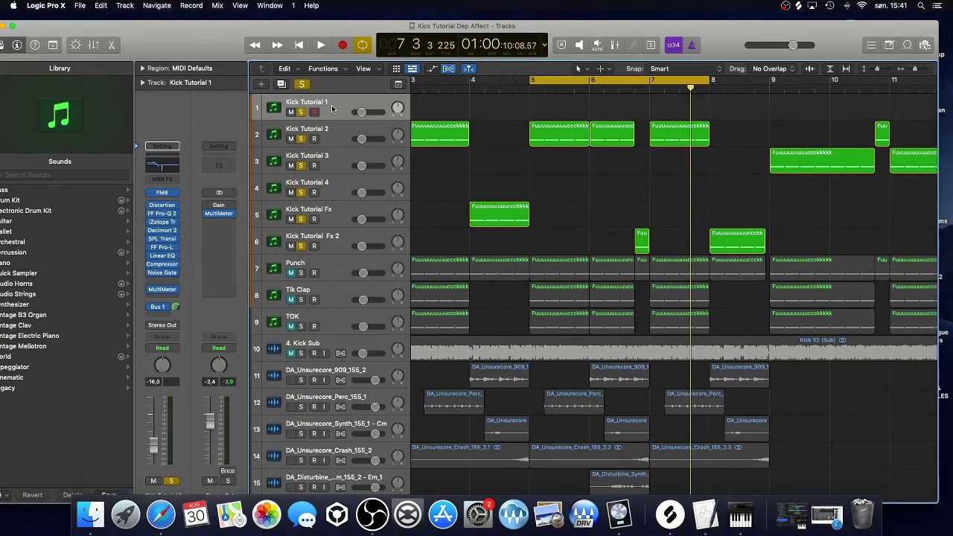
key("Down")
key("Down")
key("Down")
key("Down")
key("Down")
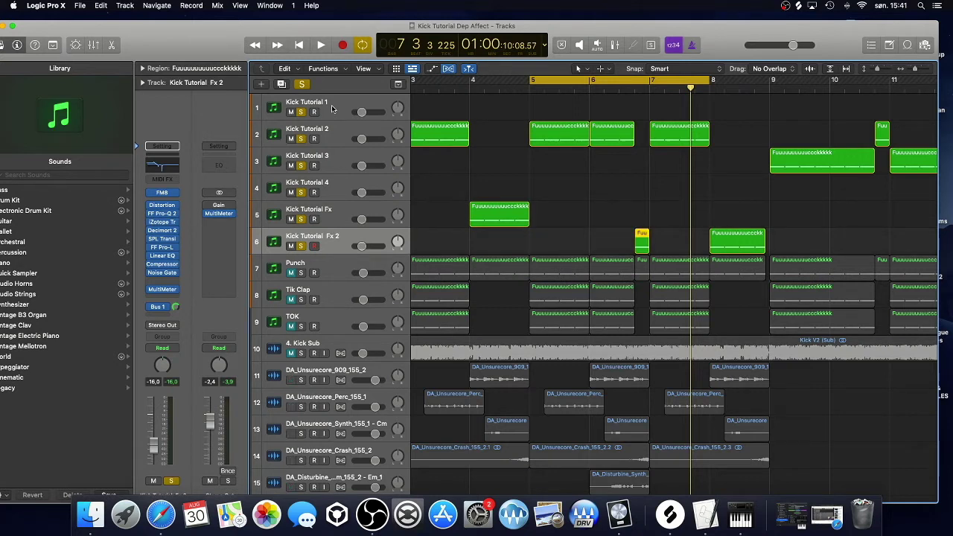
Step: Show the Mid+Punch bus from Kick Tutorial Fx 2's Bus 1 send and open the bus's Compressor
left_click(169, 306)
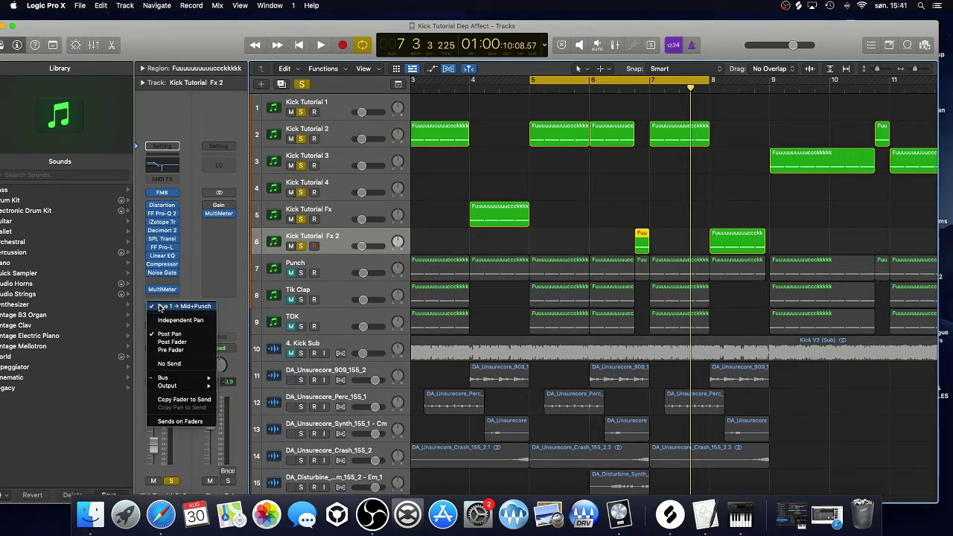
left_click(240, 261)
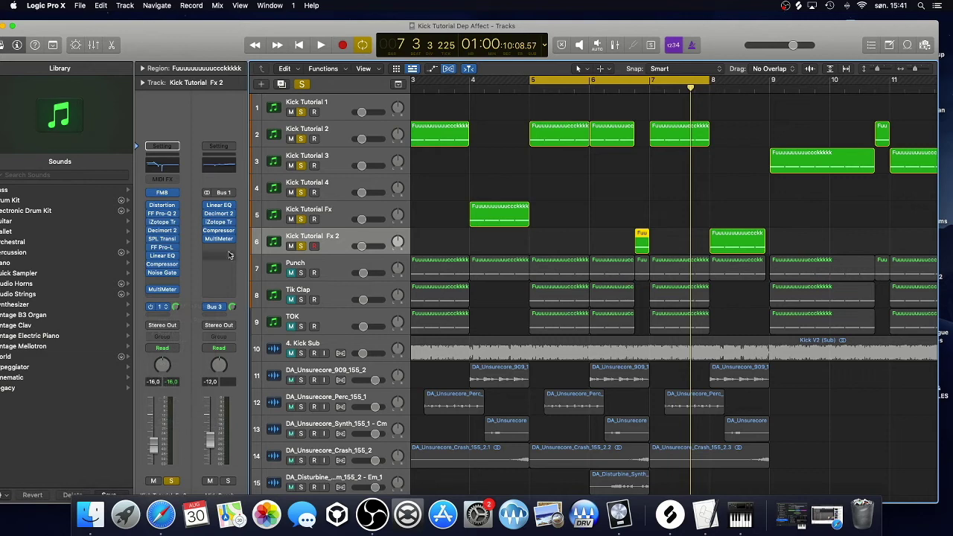
left_click(218, 230)
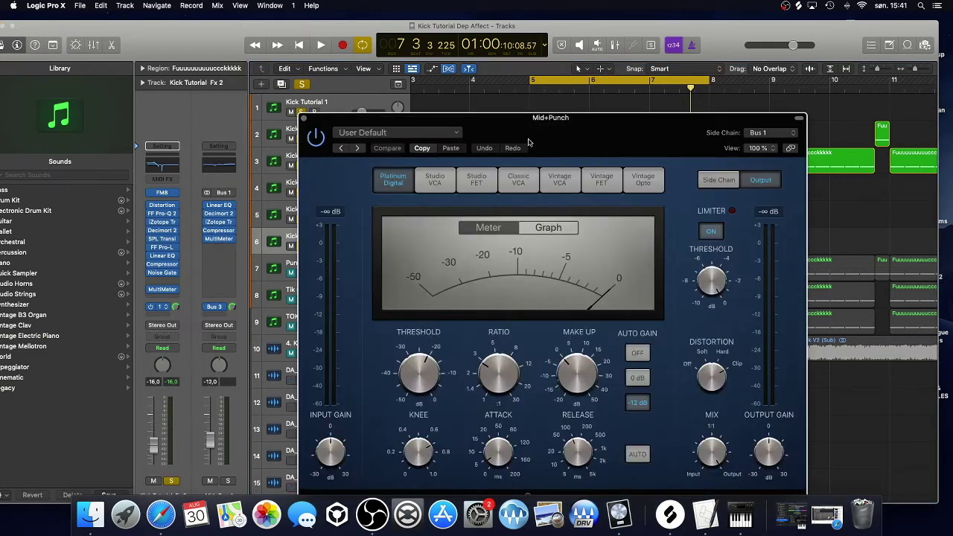
left_click_drag(529, 142, 469, 220)
Step: Set the cycle range to bars 1 to 8, play it to watch the Mid+Punch Compressor meters, and close the plug-in window
left_click_drag(877, 72, 871, 72)
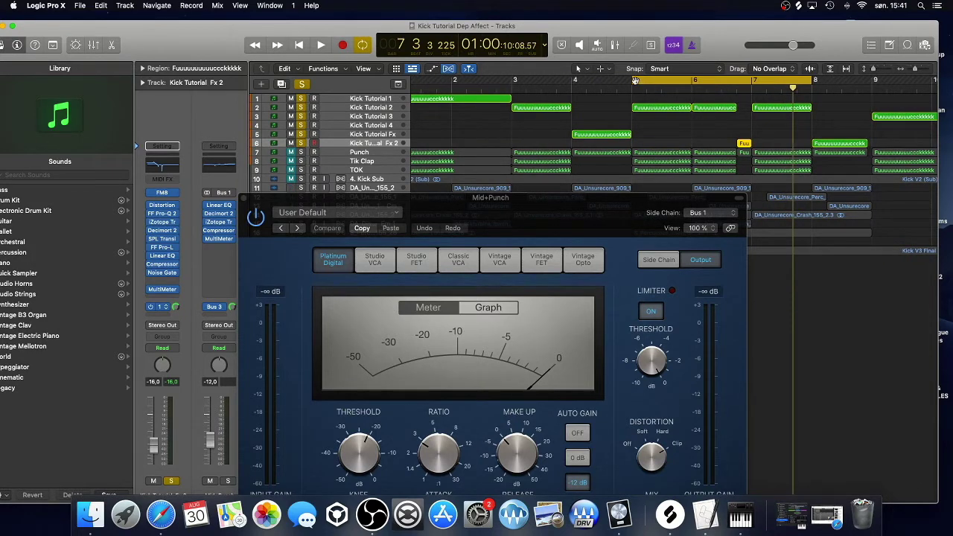
scroll(635, 81, "left", 3)
left_click_drag(657, 82, 411, 91)
left_click_drag(533, 201, 337, 106)
key("space")
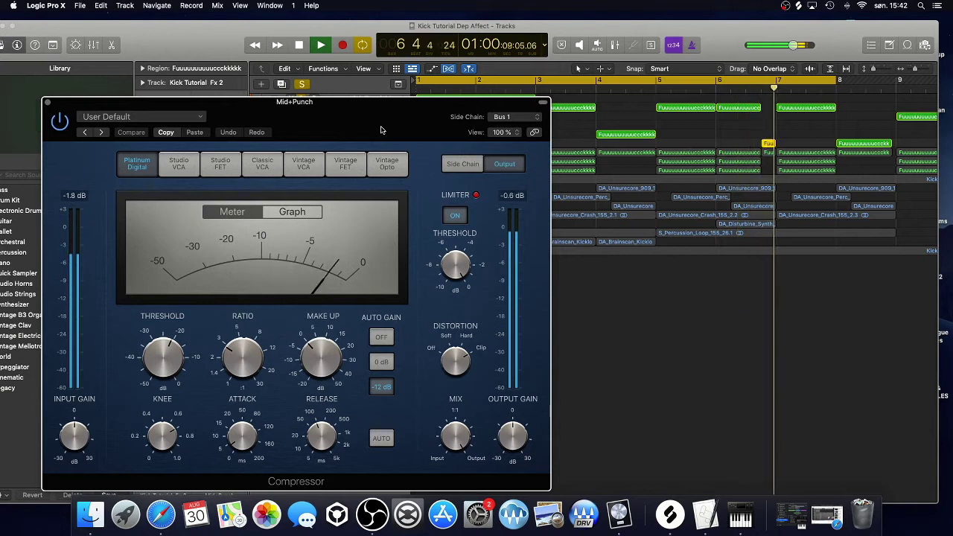
key("space")
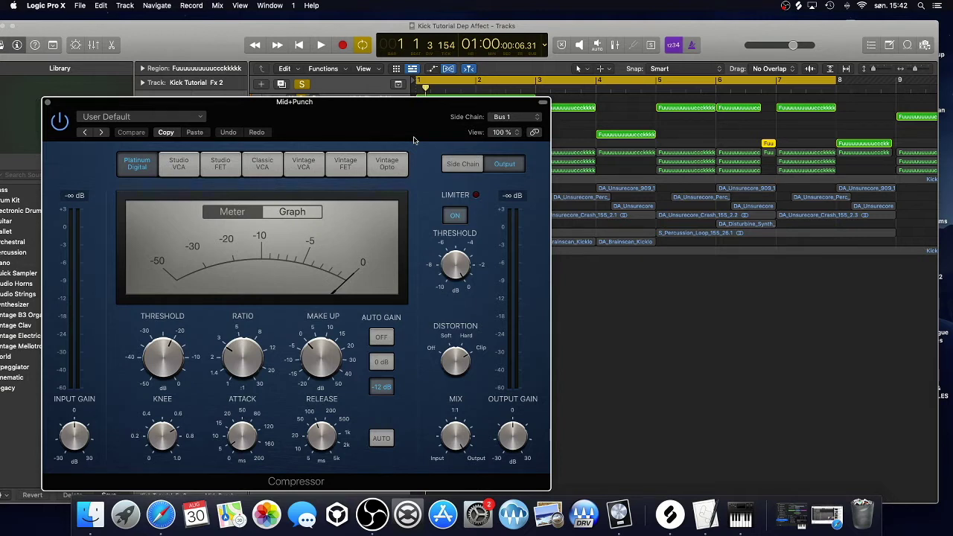
left_click(47, 102)
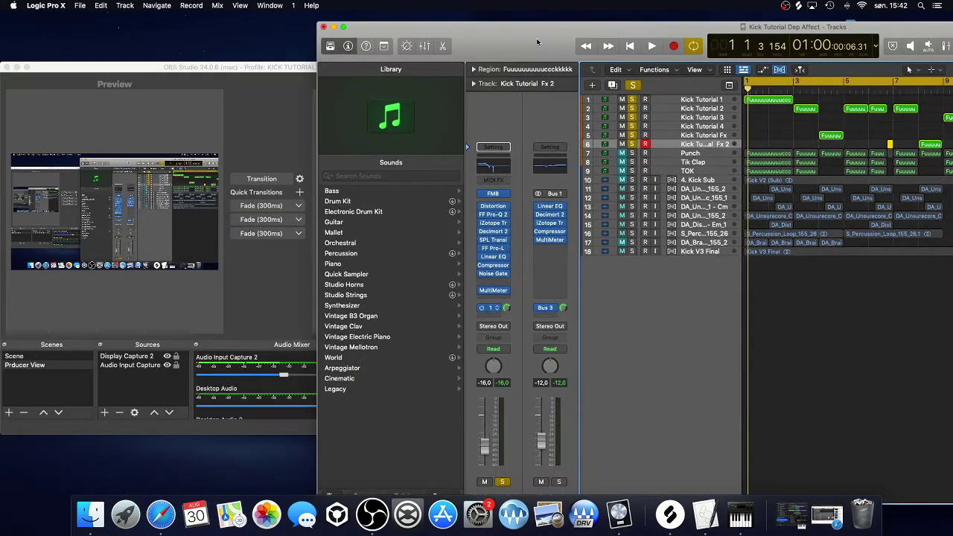
Step: Play the arrangement briefly from bar 1, and unsolo and mute the six Kick Tutorial tracks
key("space")
left_click_drag(536, 39, 246, 27)
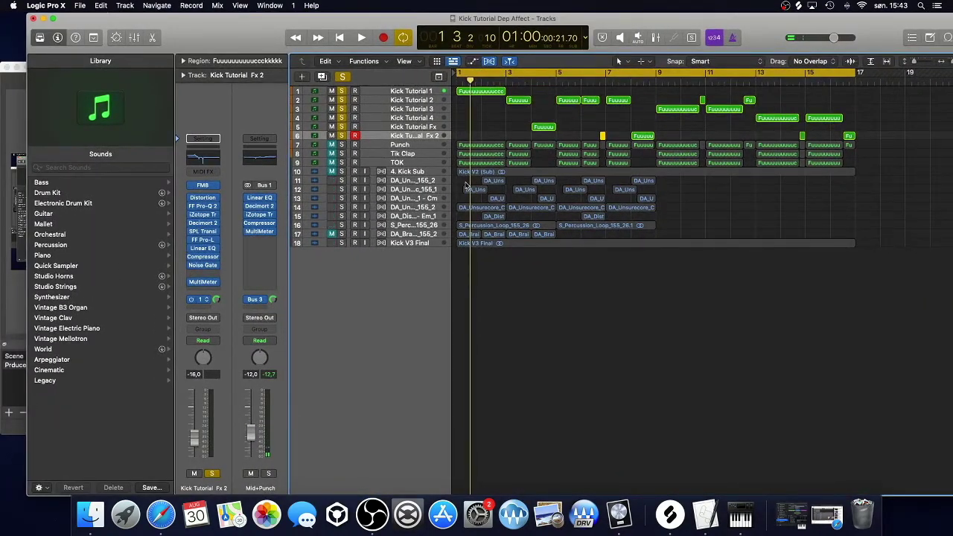
left_click_drag(344, 137, 341, 91)
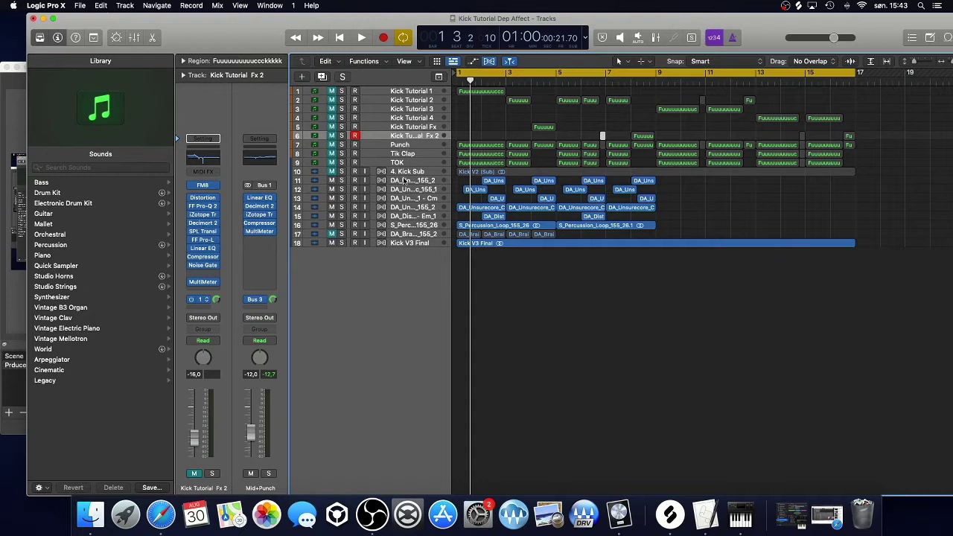
Step: Look through the first DA_Unsurecore sample tracks and solo the 909, Perc and Synth tracks
left_click(405, 181)
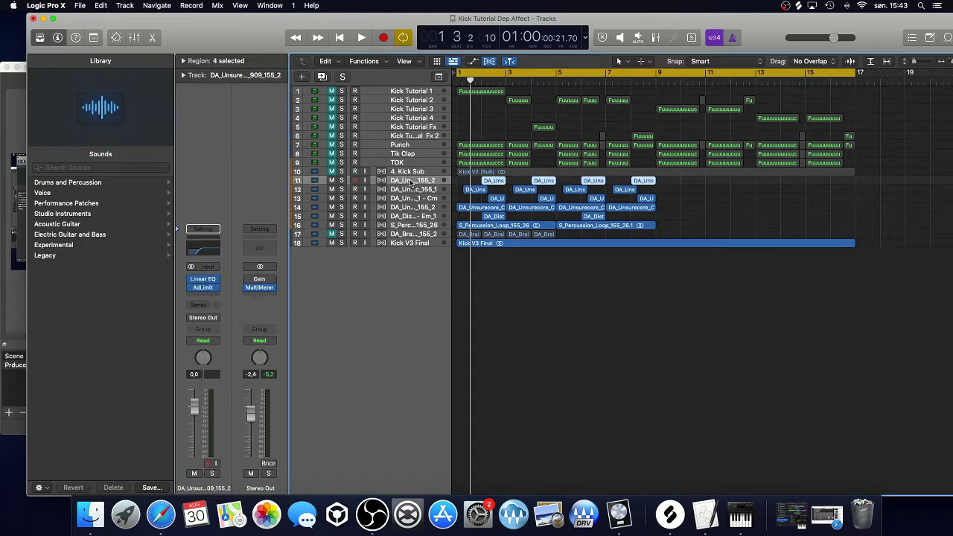
key("Down")
key("Down")
key("Up")
key("Up")
left_click_drag(340, 181, 342, 199)
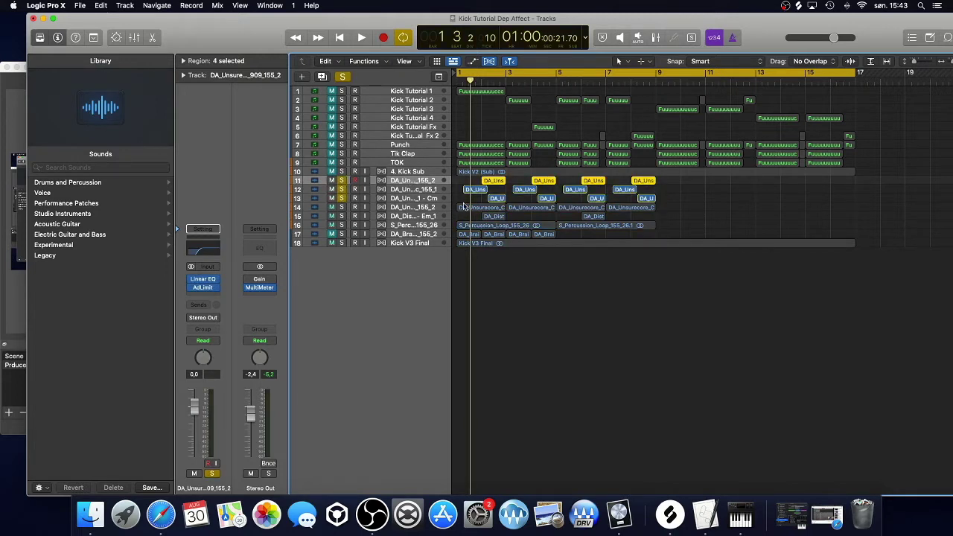
Step: Play the soloed samples from bar 1 while adding the Crash, DA_Disturbine and S_Percussion_Loop tracks to the solo
key("Down")
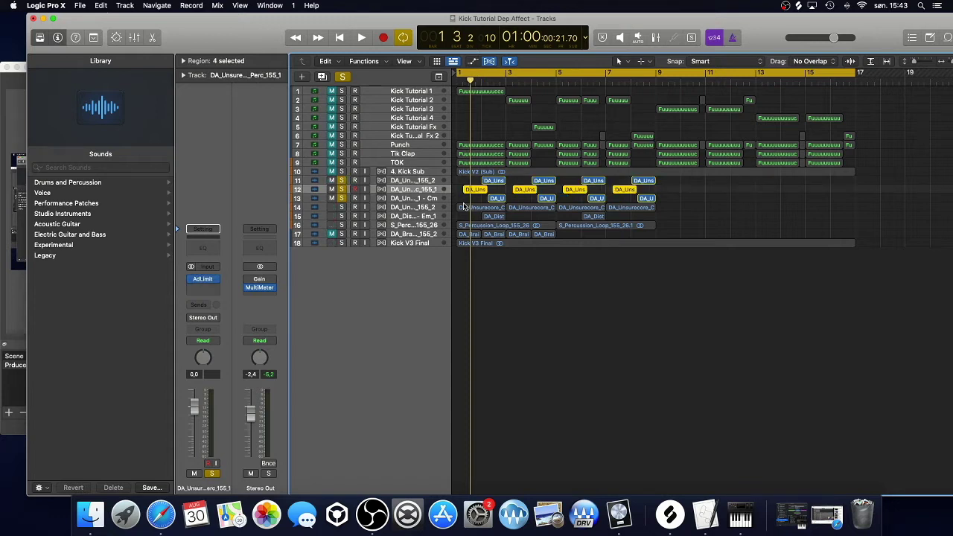
key("space")
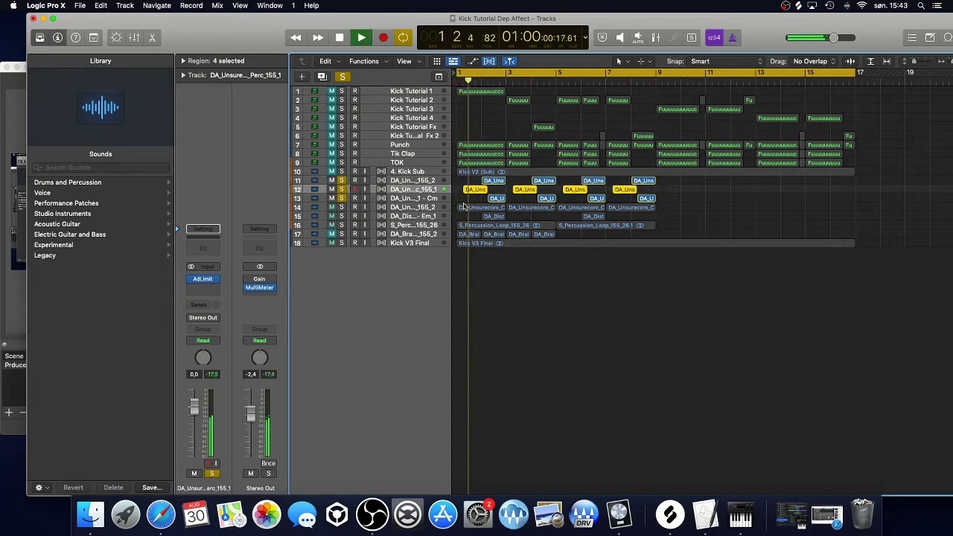
left_click_drag(341, 207, 341, 216)
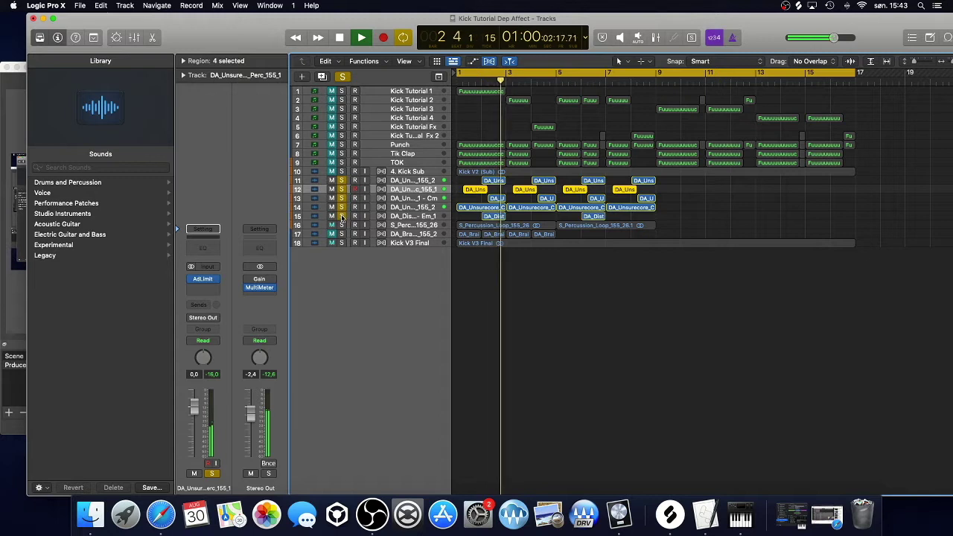
left_click(343, 225)
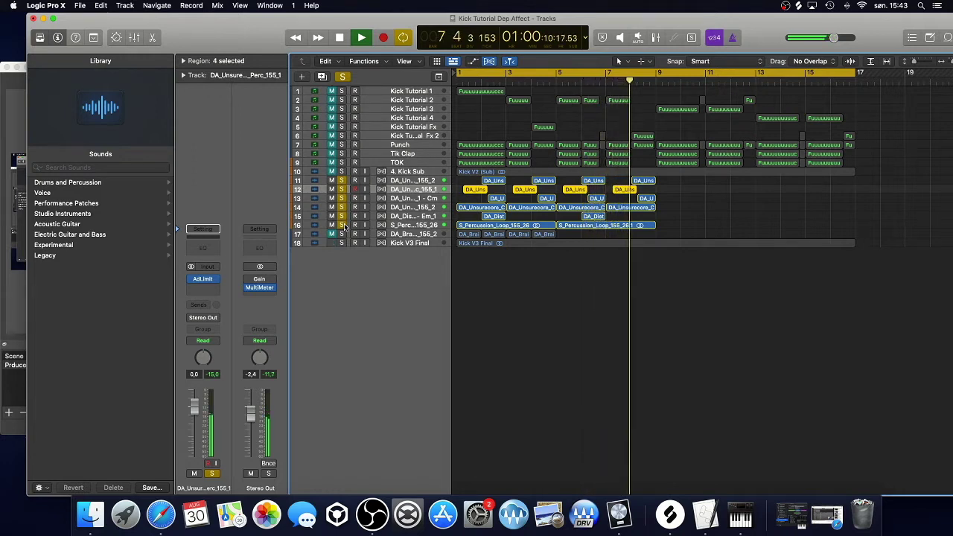
key("space")
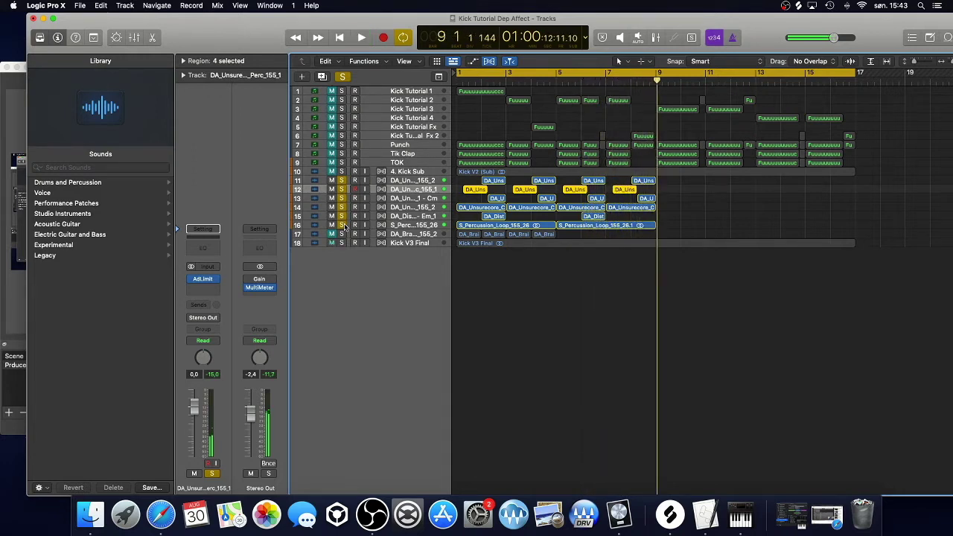
Step: Unsolo and mute the sample tracks from S_Percussion_Loop up to DA_Unsurecore_909_155_2
left_click(343, 225)
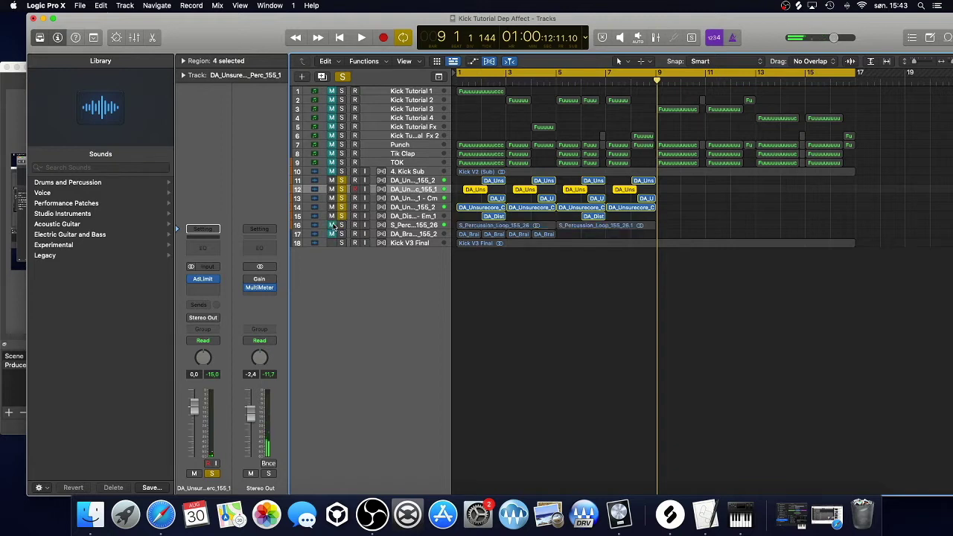
left_click(342, 207)
left_click(342, 198)
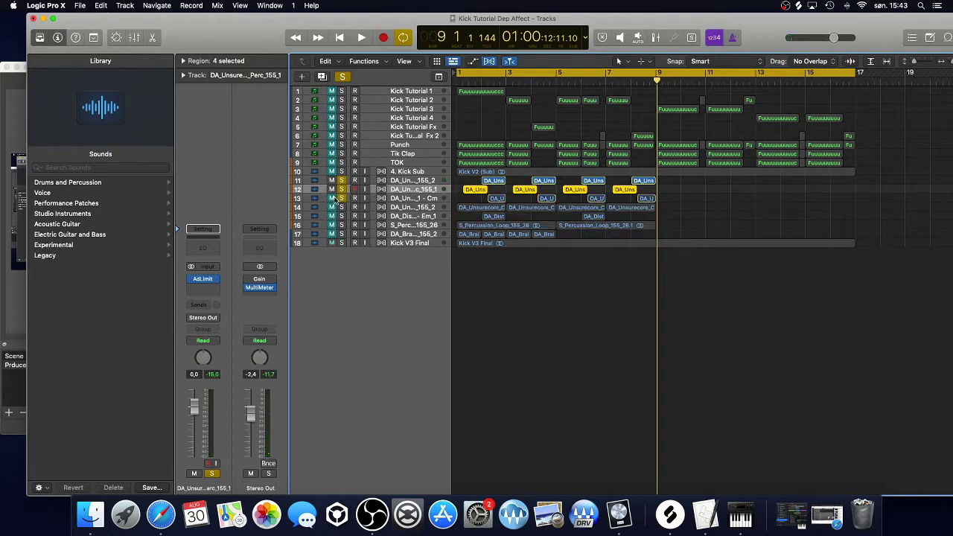
left_click(341, 189)
left_click(332, 190)
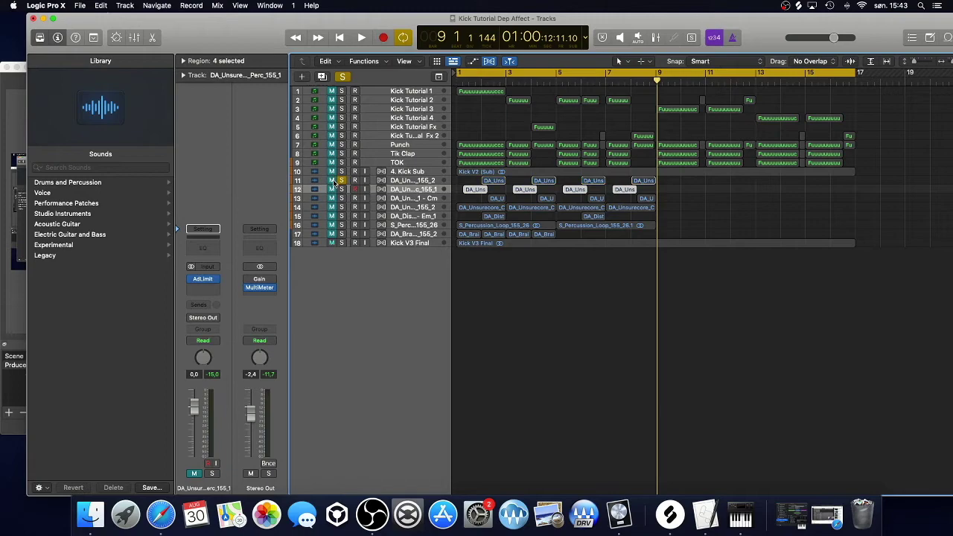
left_click(342, 180)
scroll(565, 260, "down", 1)
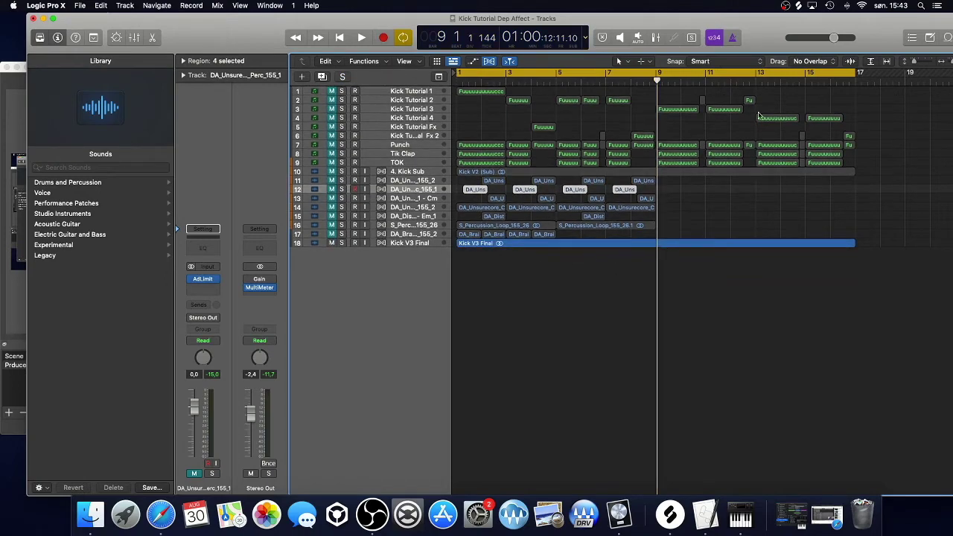
Step: Solo Kick Tutorial 4 with the cycle on bars 13 to 17, and open its FM8 instrument
left_click_drag(753, 45, 619, 60)
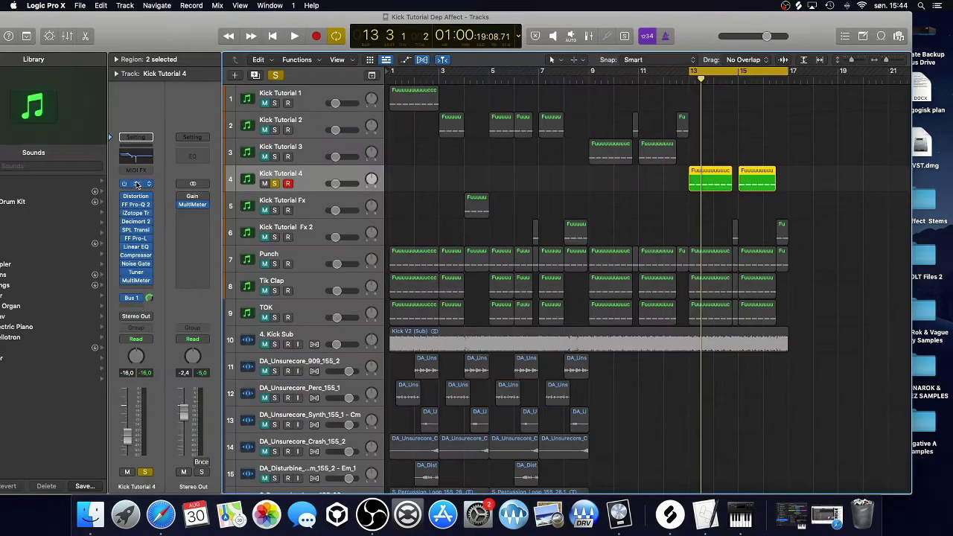
key("v")
left_click_drag(556, 139, 395, 127)
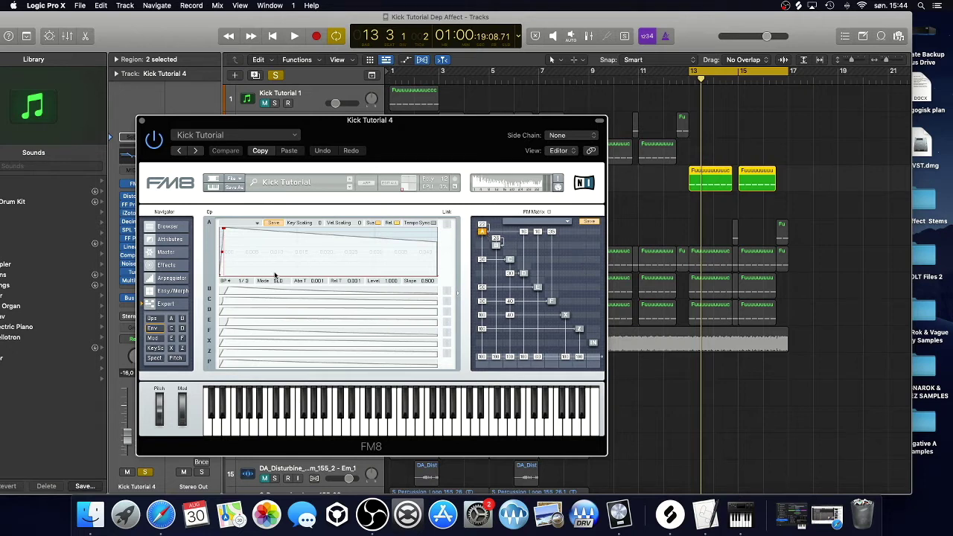
Step: Look through FM8's Spectrum, Pitch, Envelope, Modulation and Key Scaling pages, and return to the operators overview
left_click(154, 360)
left_click(170, 358)
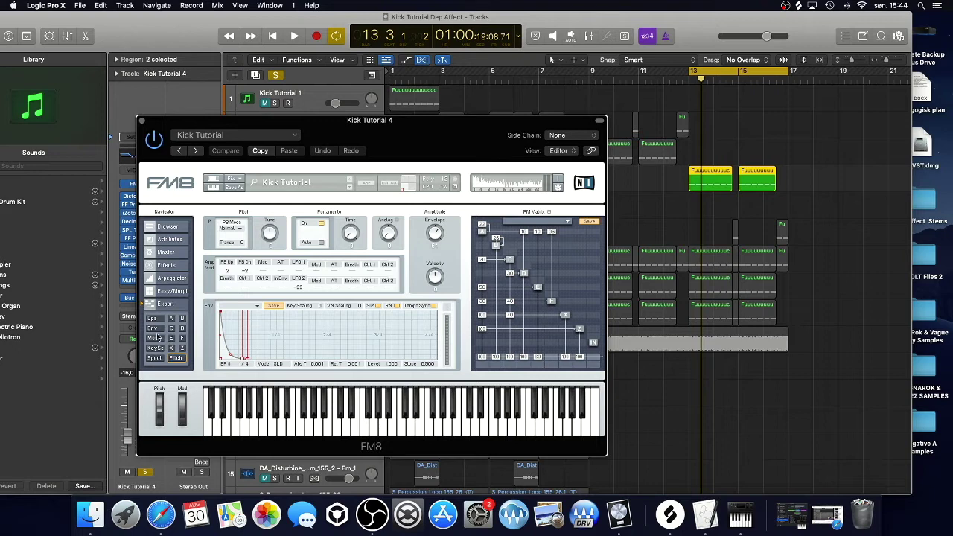
left_click(153, 329)
left_click(153, 338)
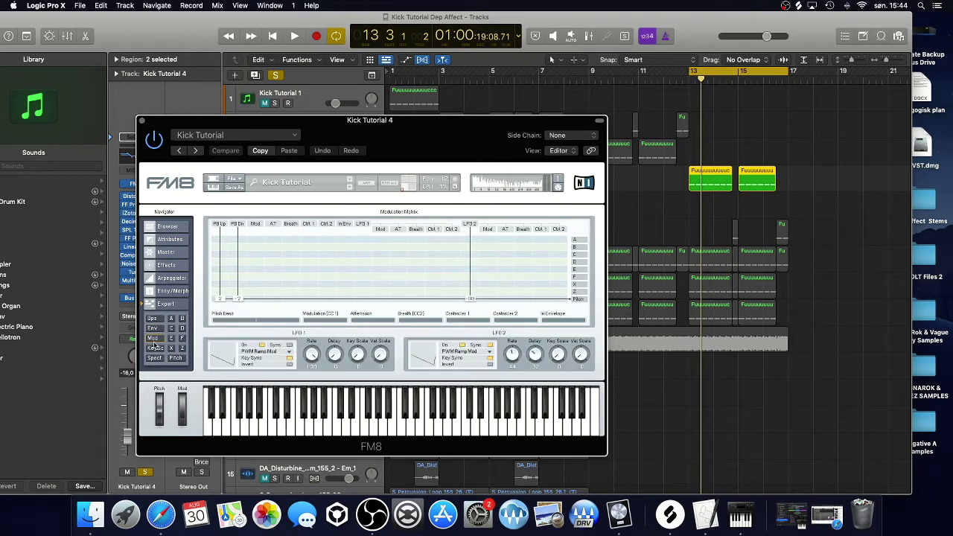
left_click(155, 348)
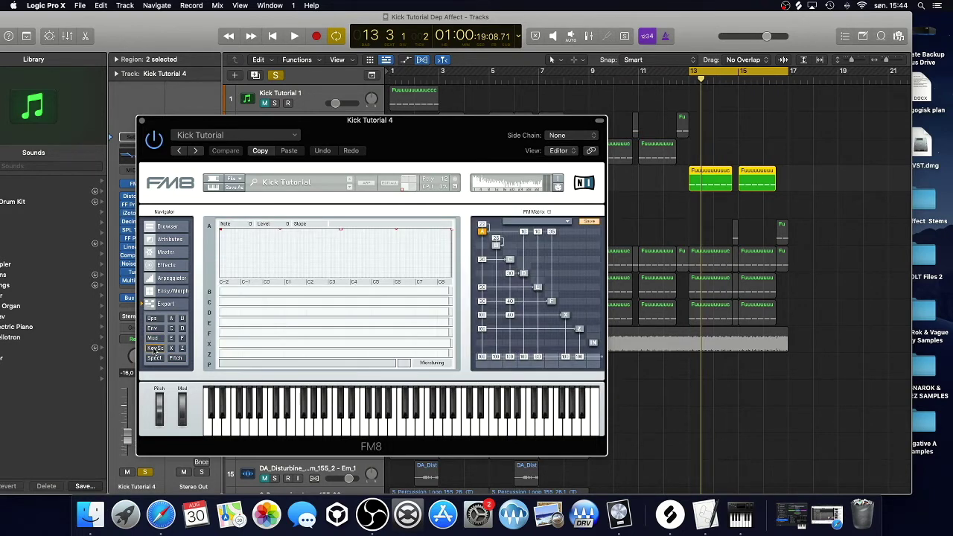
left_click(153, 318)
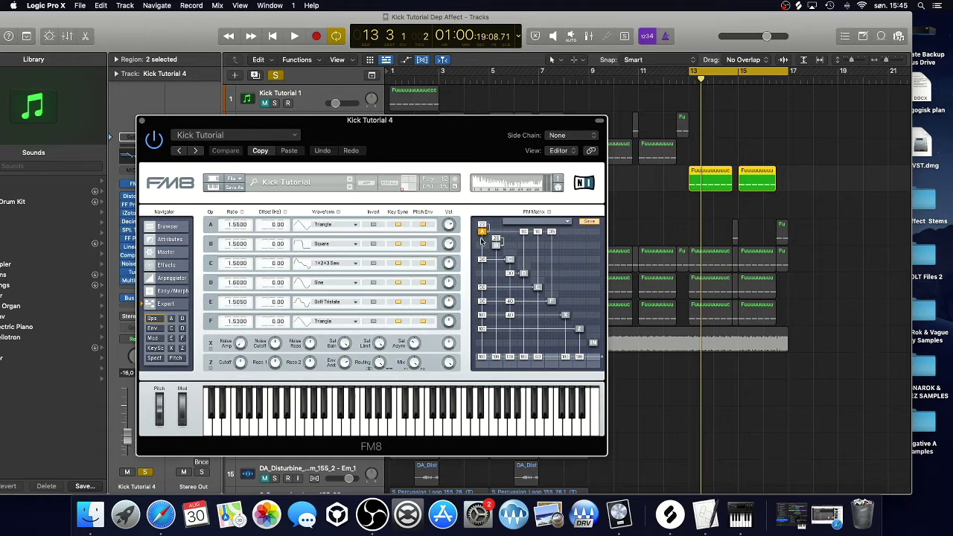
Step: Remove the FM matrix modulation between operators C and X, and play the Kick Tutorial 4 regions
left_click_drag(509, 314, 523, 349)
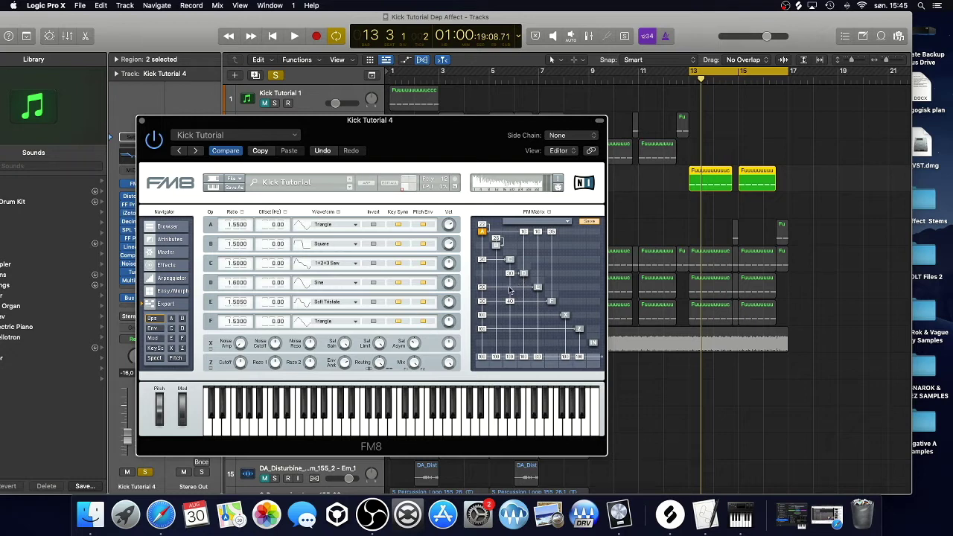
key("space")
mouse_move(357, 132)
left_mouse_down()
mouse_move(581, 146)
mouse_move(347, 134)
left_mouse_up()
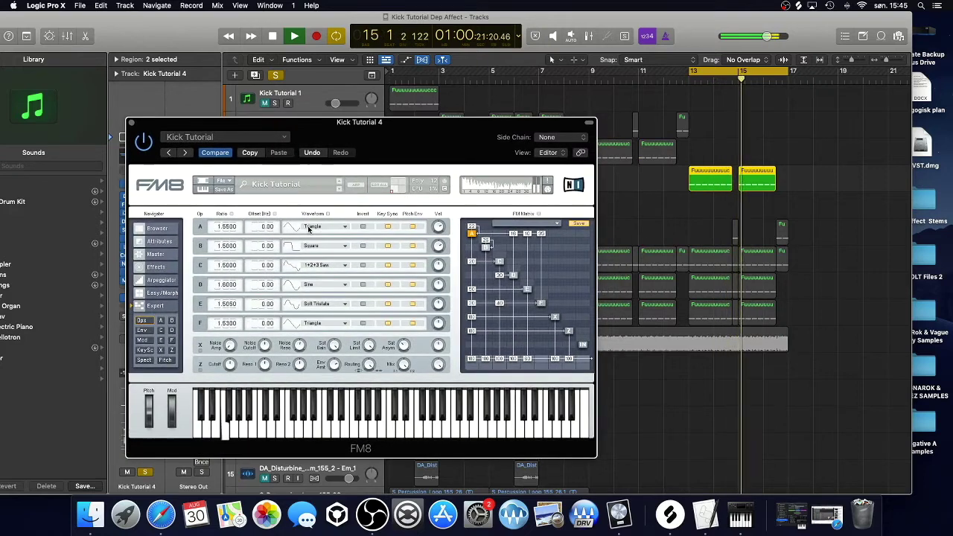
key("space")
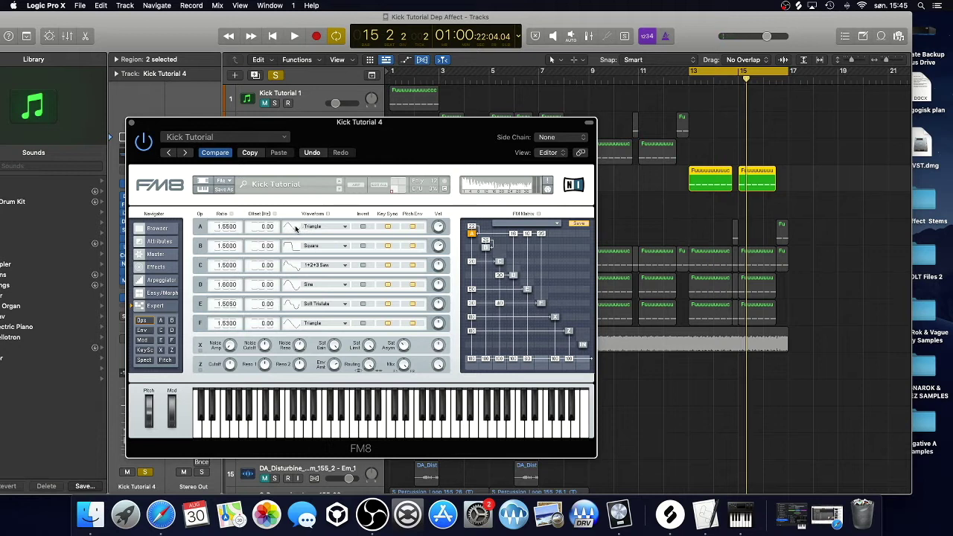
Step: Audition operator A's waveforms during playback, including Sine, Parabol, Sawtooth and Soft Square, up to Short Tristate
key("space")
scroll(295, 229, "up", 1)
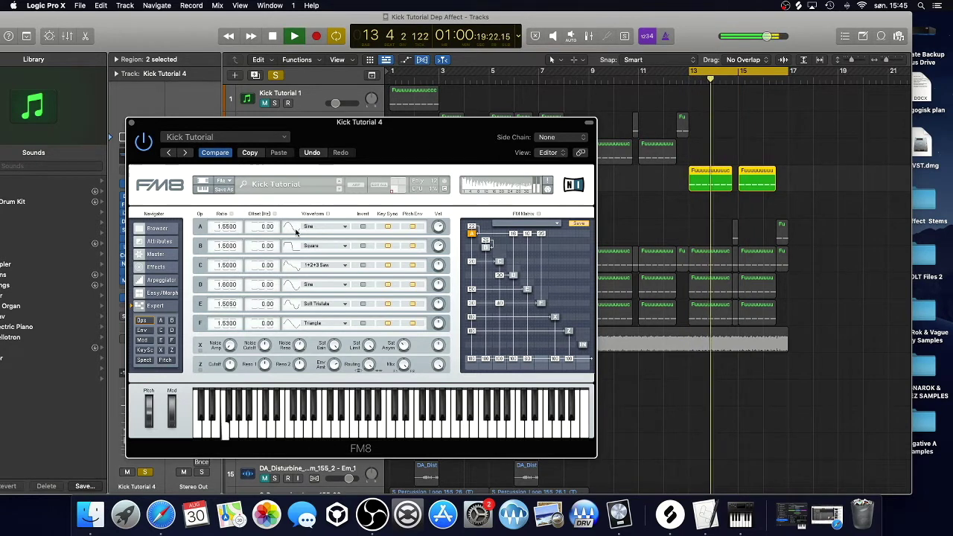
scroll(295, 231, "up", 1)
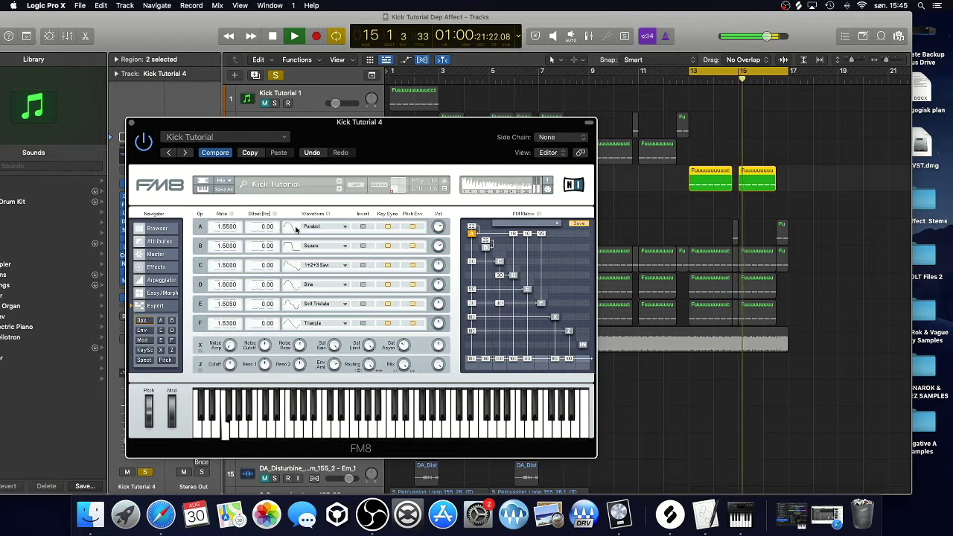
scroll(295, 229, "up", 1)
scroll(296, 226, "up", 1)
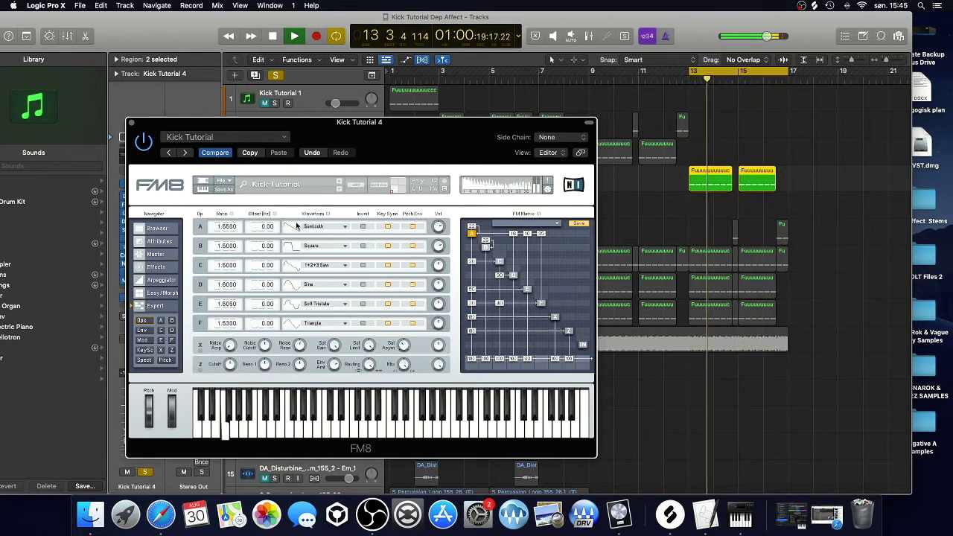
scroll(295, 226, "up", 1)
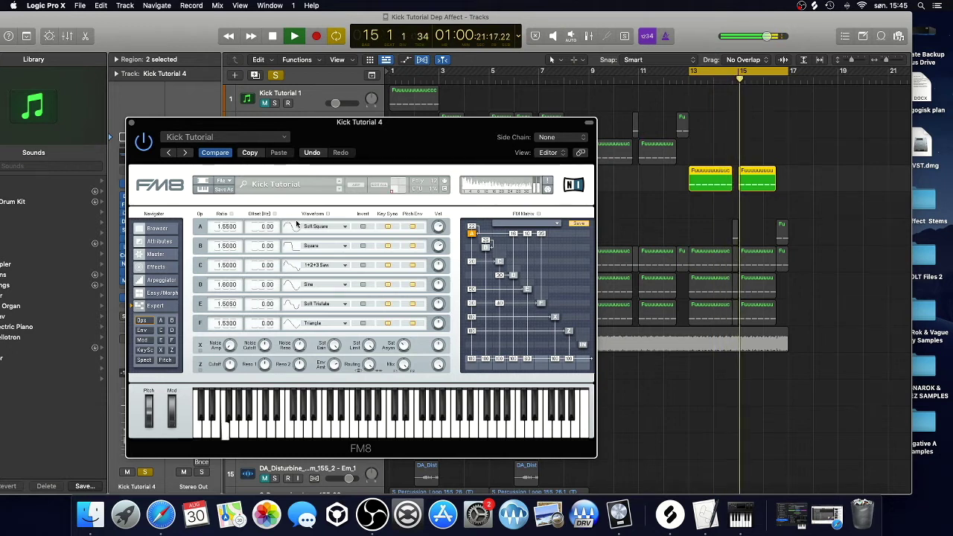
scroll(296, 223, "up", 1)
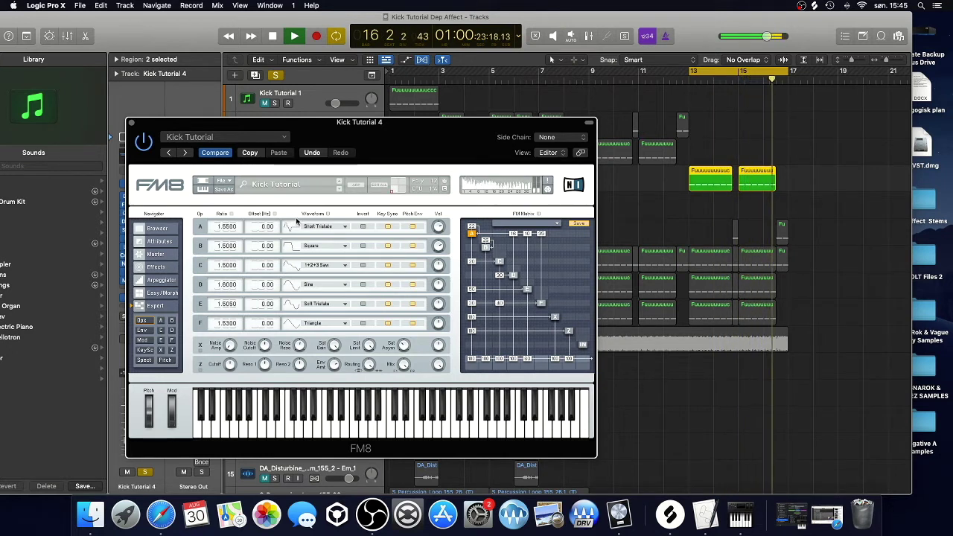
Step: Shorten the cycle range to bars 13 to 15 and restart playback
key("space")
left_click_drag(785, 79, 736, 79)
key("space")
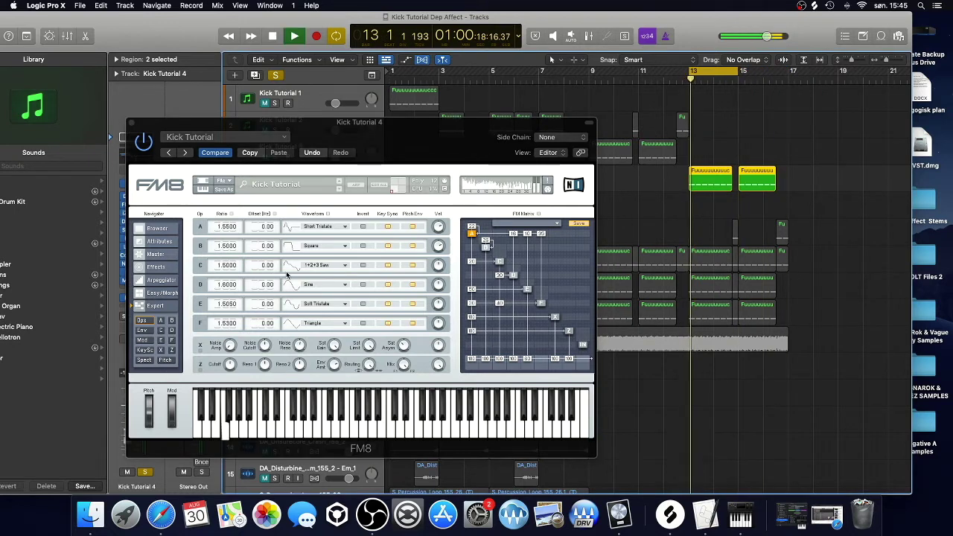
Step: Audition operator A's remaining waveforms from 1+2+3 Saw through the formants to TX Wave 8, and return it to Triangle
left_click(320, 226)
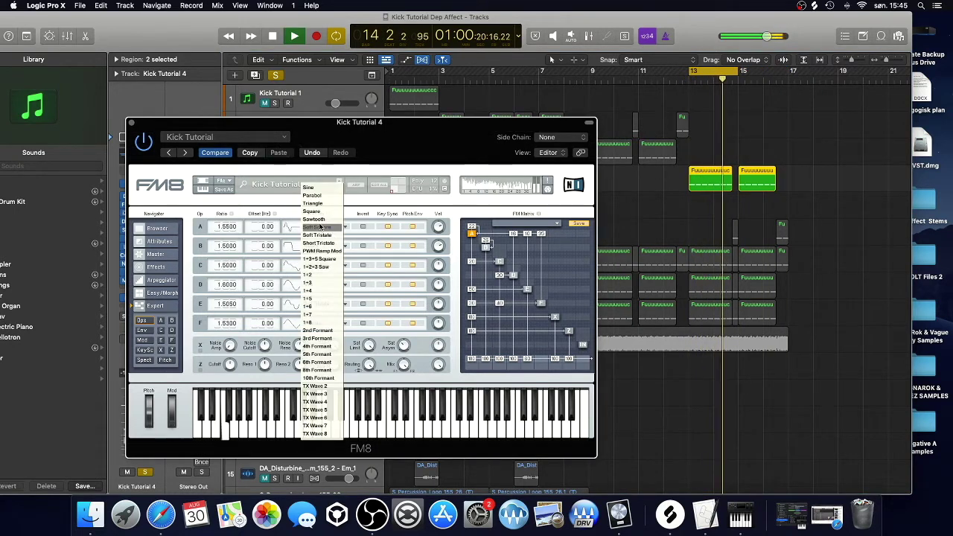
left_click(320, 251)
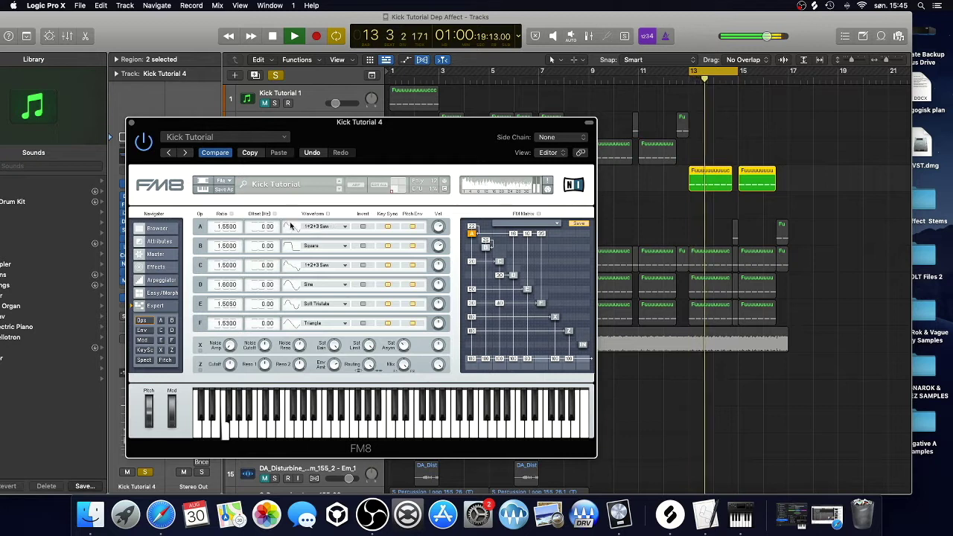
scroll(291, 227, "up", 1)
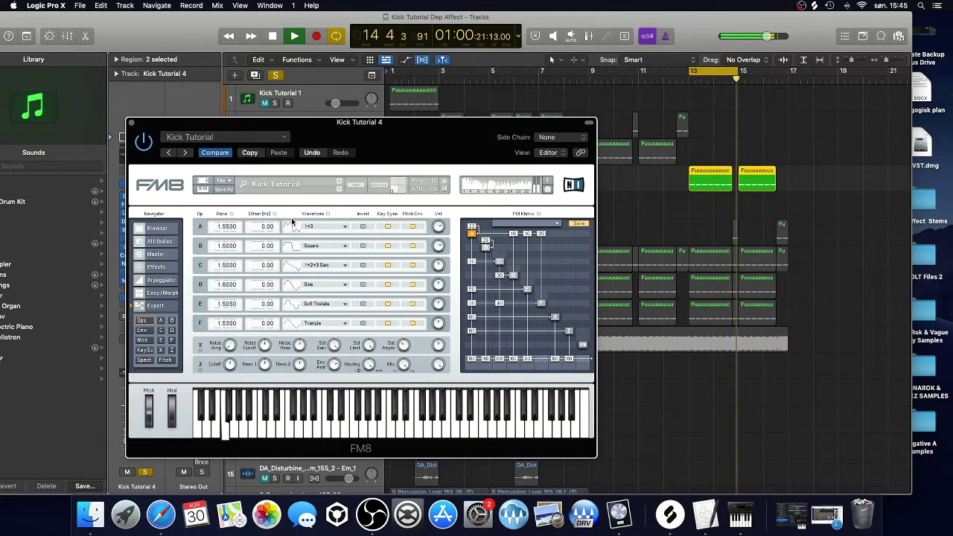
scroll(293, 223, "up", 3)
scroll(293, 219, "up", 2)
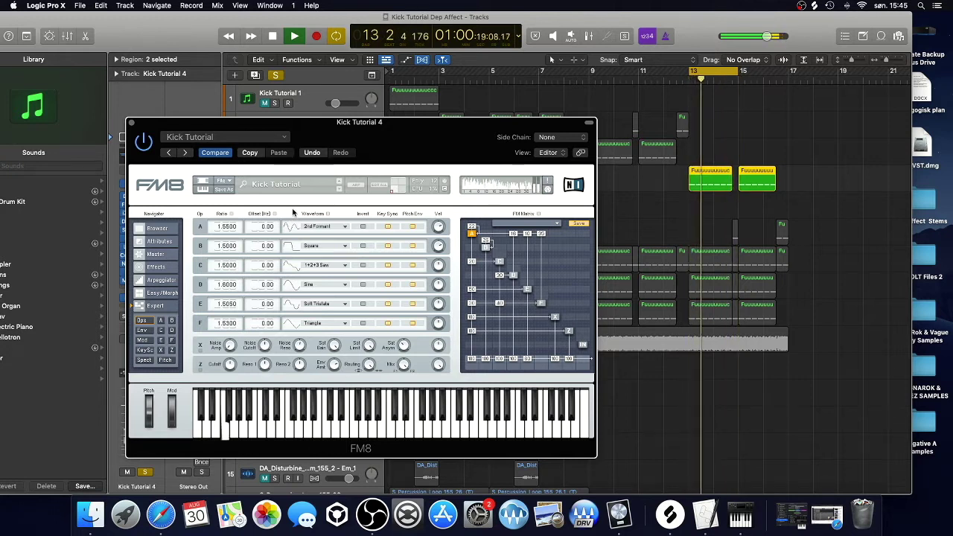
scroll(292, 226, "up", 2)
scroll(293, 223, "up", 2)
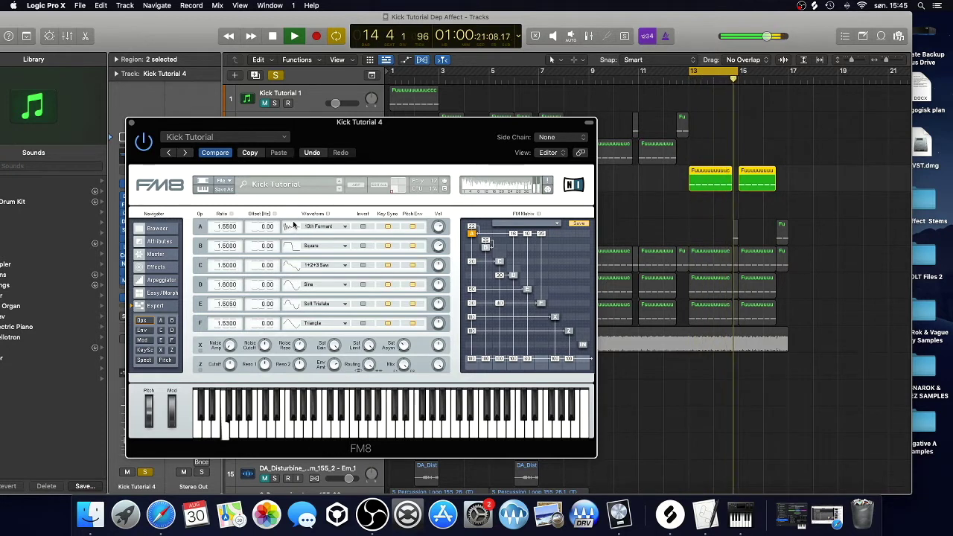
scroll(295, 223, "up", 2)
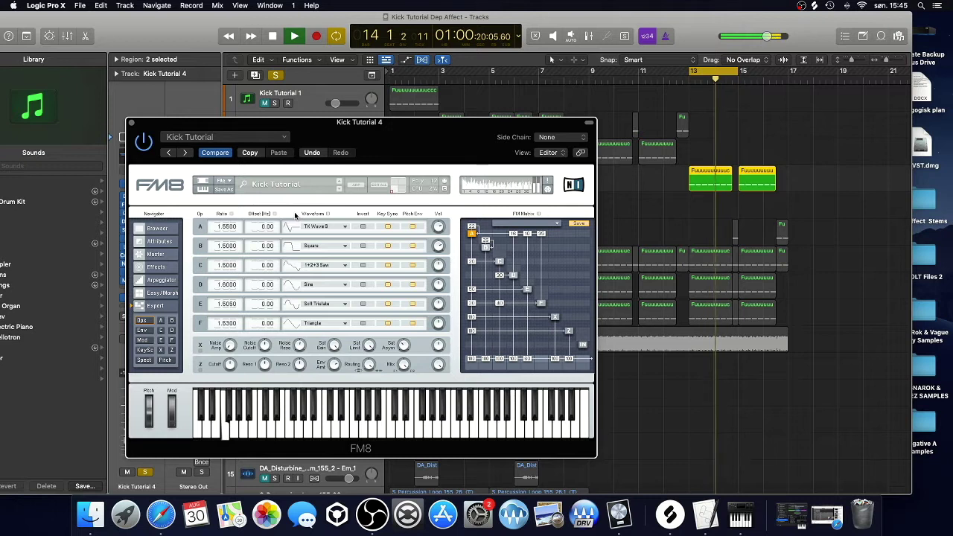
scroll(295, 231, "up", 3)
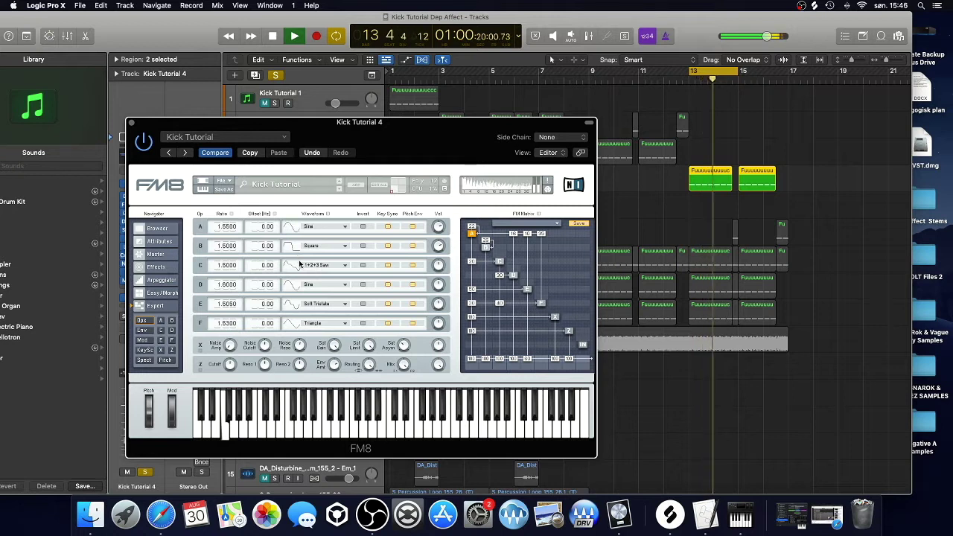
scroll(299, 261, "up", 1)
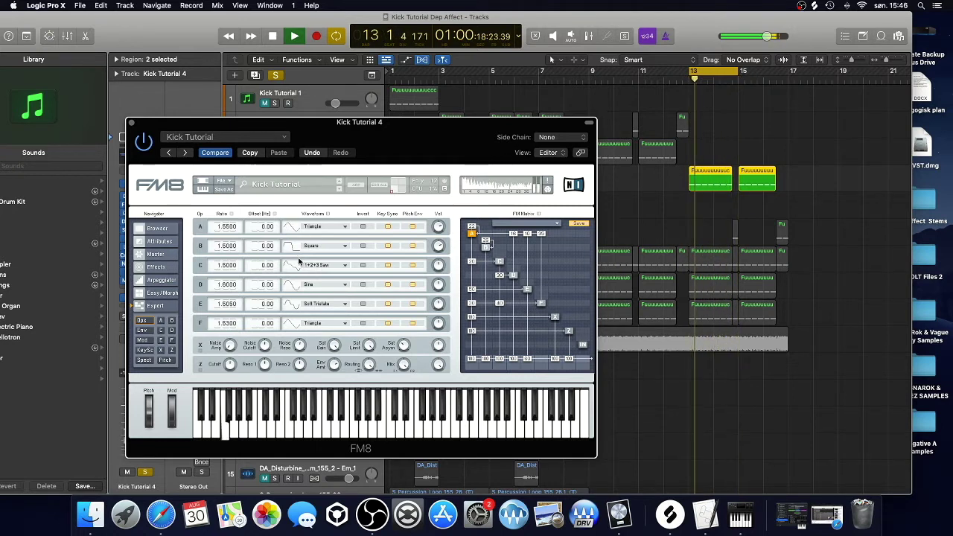
key("space")
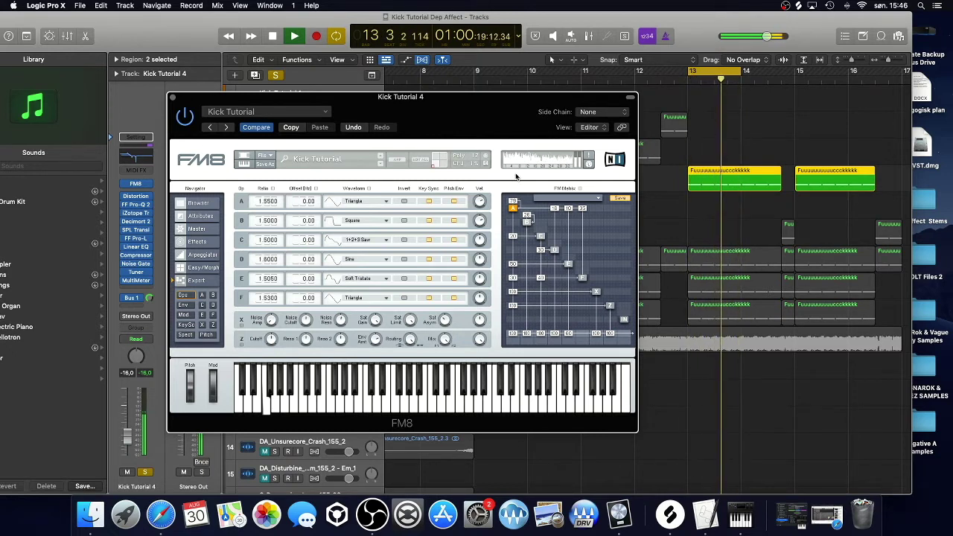
Step: Vary operator A's feedback in the FM matrix during playback while watching the spectrum and waveform, and return it to 22
left_click_drag(515, 174, 520, 200)
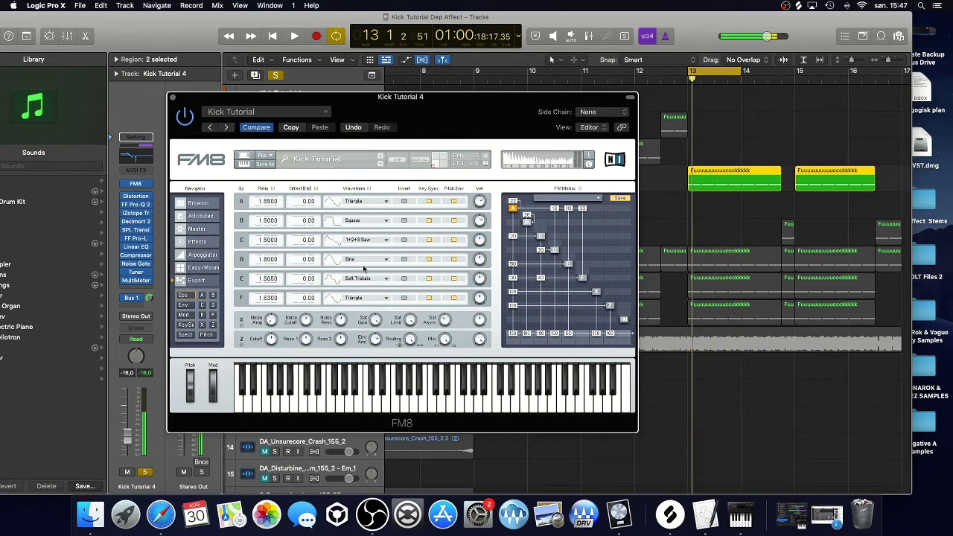
left_click(183, 324)
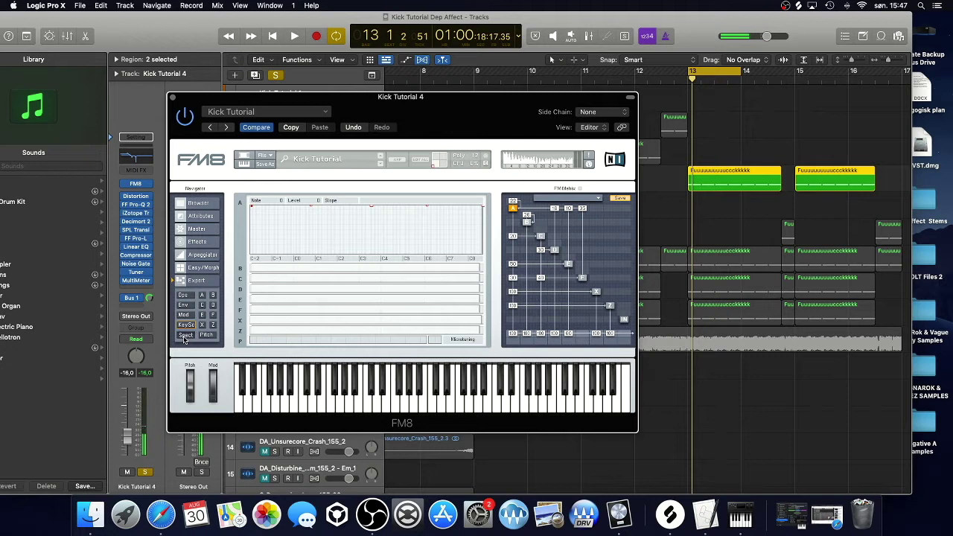
left_click(184, 336)
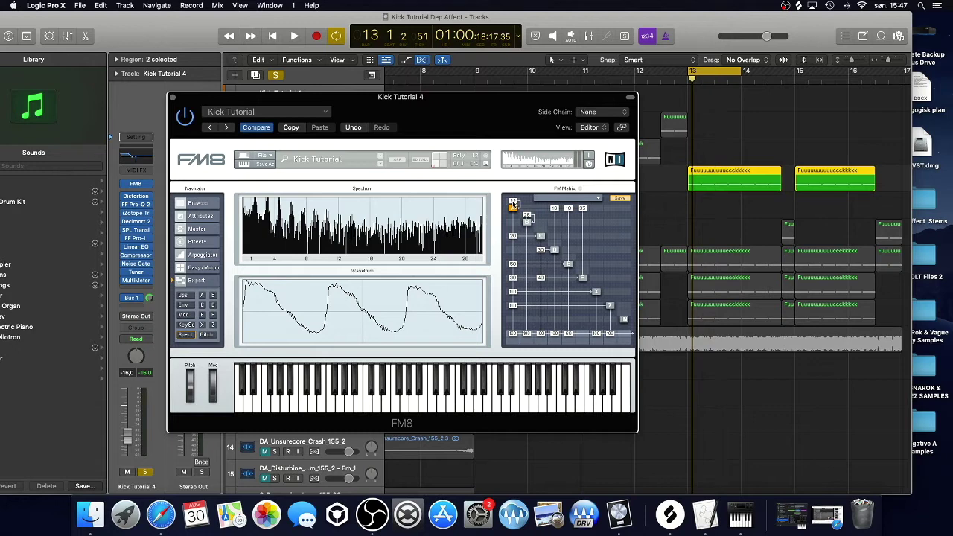
key("space")
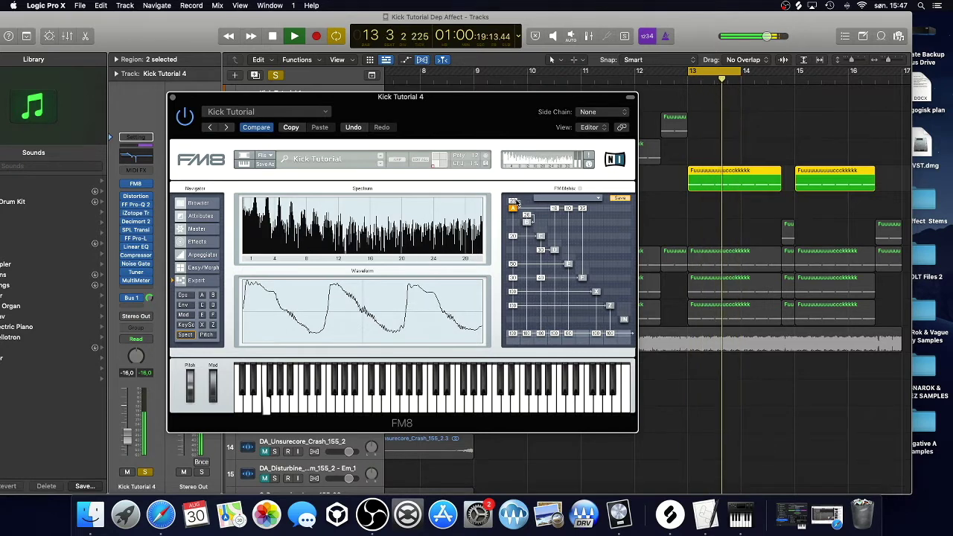
key("space")
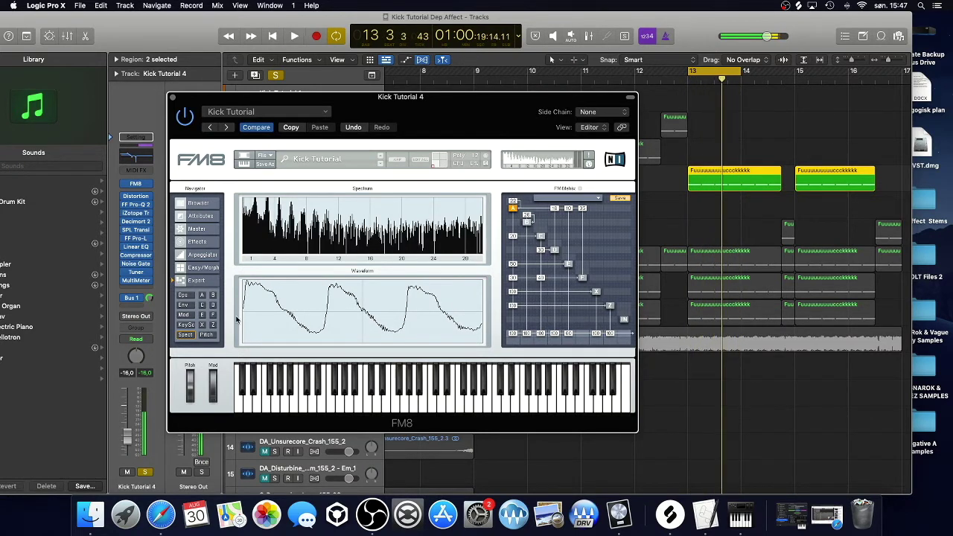
Step: Review the key scaling, envelope, operator, pitch and spectrum pages, ending on the modulation matrix with LFO 2's pitch modulation
left_click(185, 325)
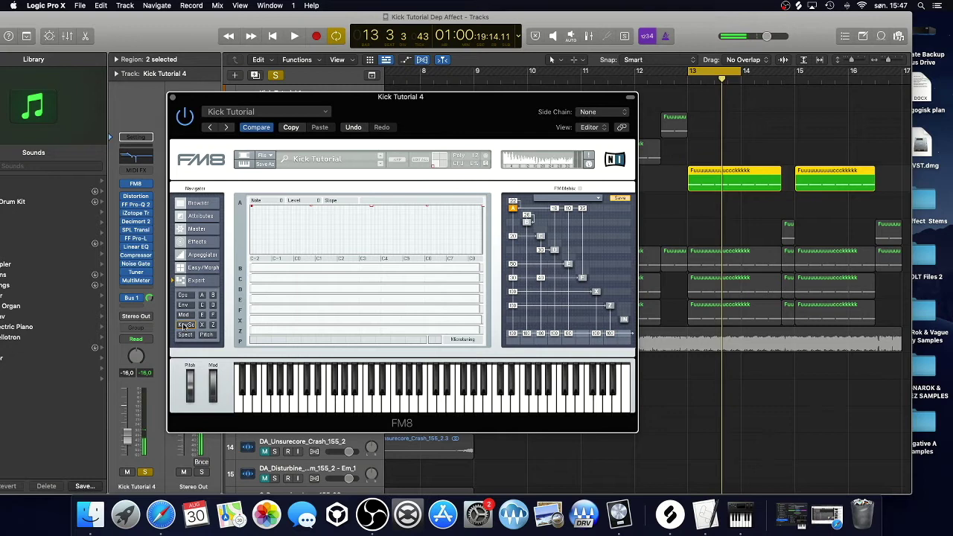
left_click(184, 306)
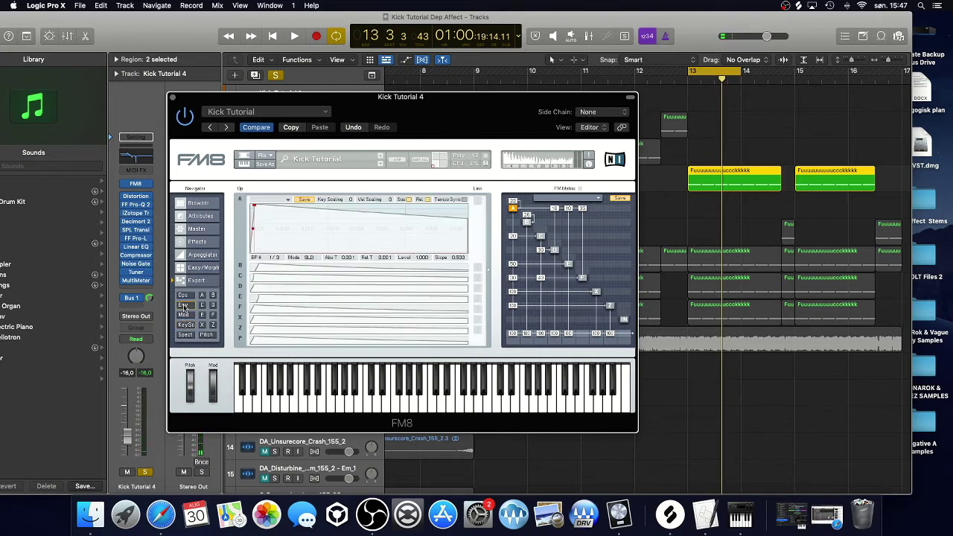
left_click(183, 296)
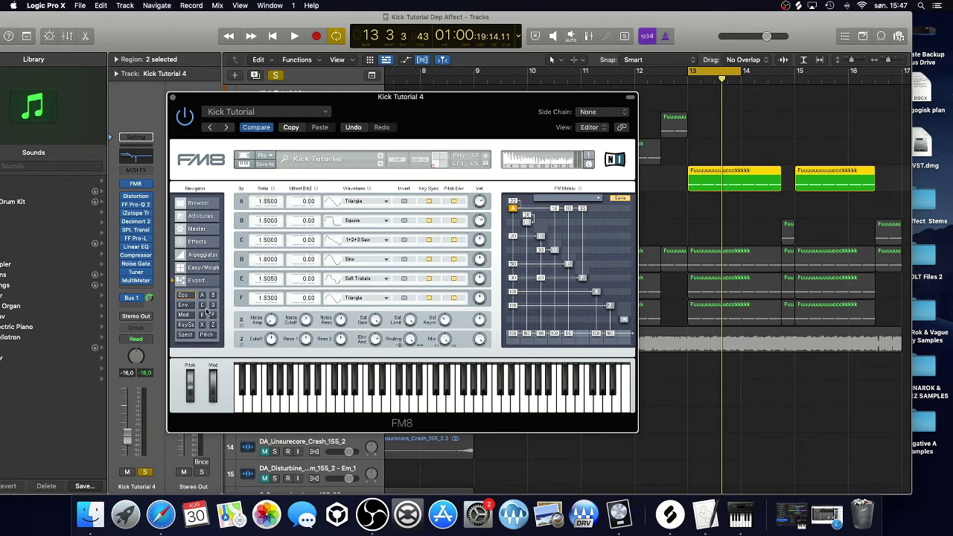
left_click(207, 335)
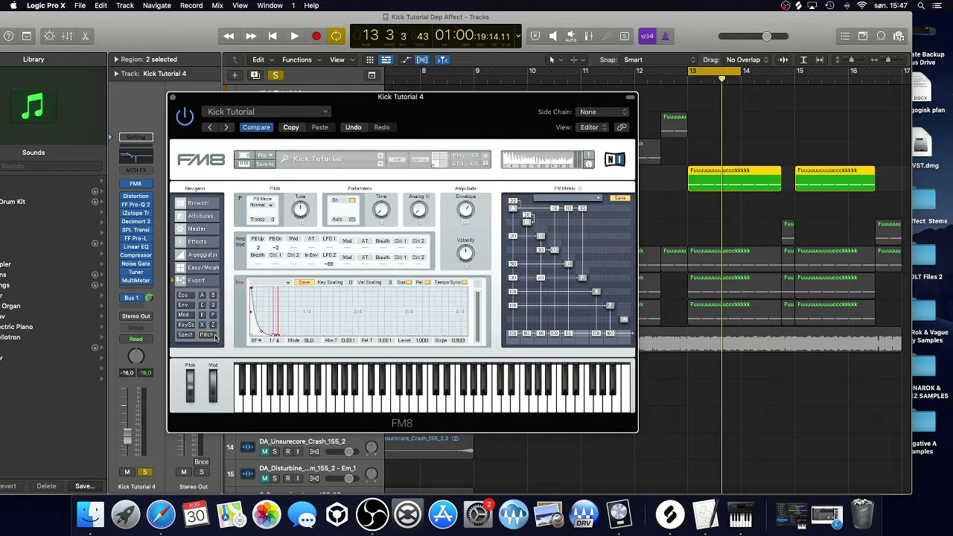
left_click(185, 337)
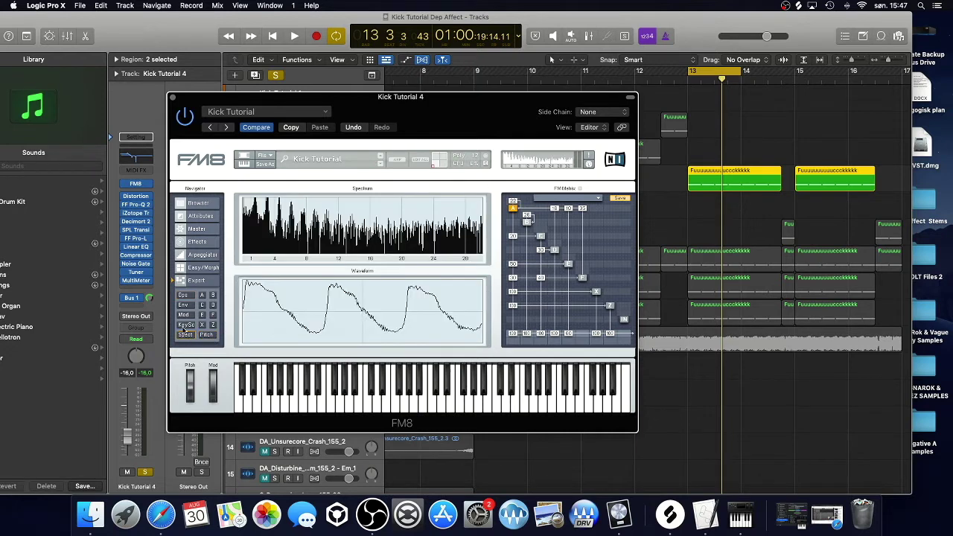
left_click(183, 326)
left_click(184, 315)
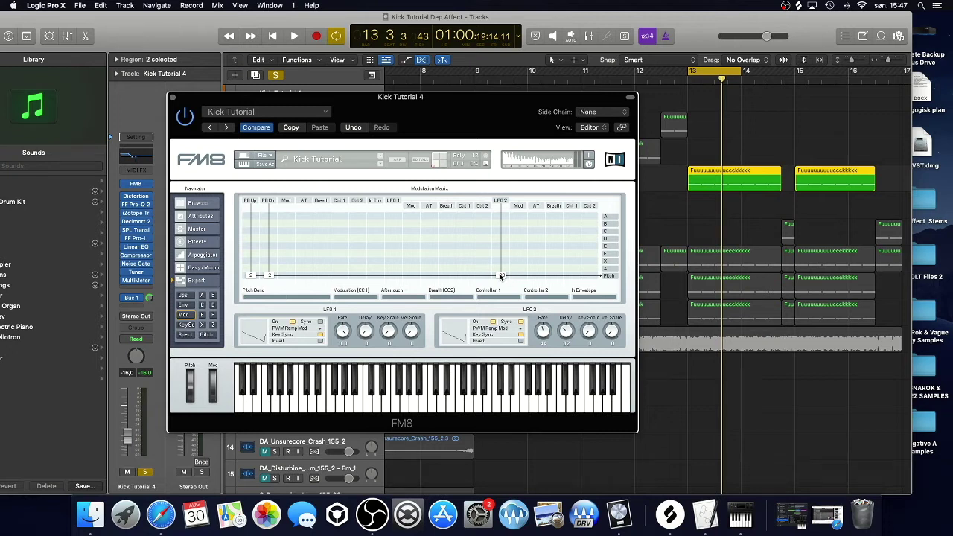
Step: Play the cycle and review operator A's FM matrix links, the envelopes and the key scaling, ending on the modulation matrix
key("space")
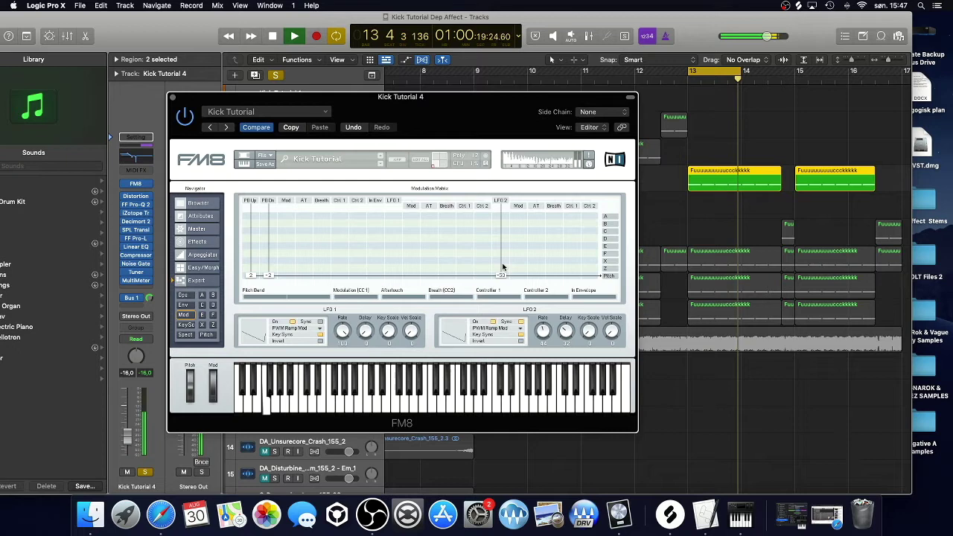
left_click(201, 296)
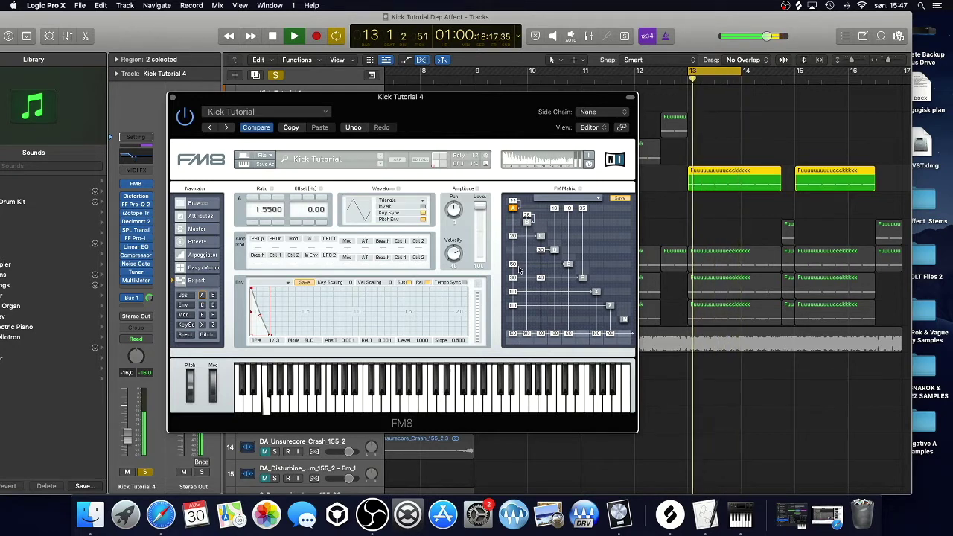
mouse_move(554, 265)
left_mouse_down()
mouse_move(555, 232)
mouse_move(556, 274)
left_mouse_up()
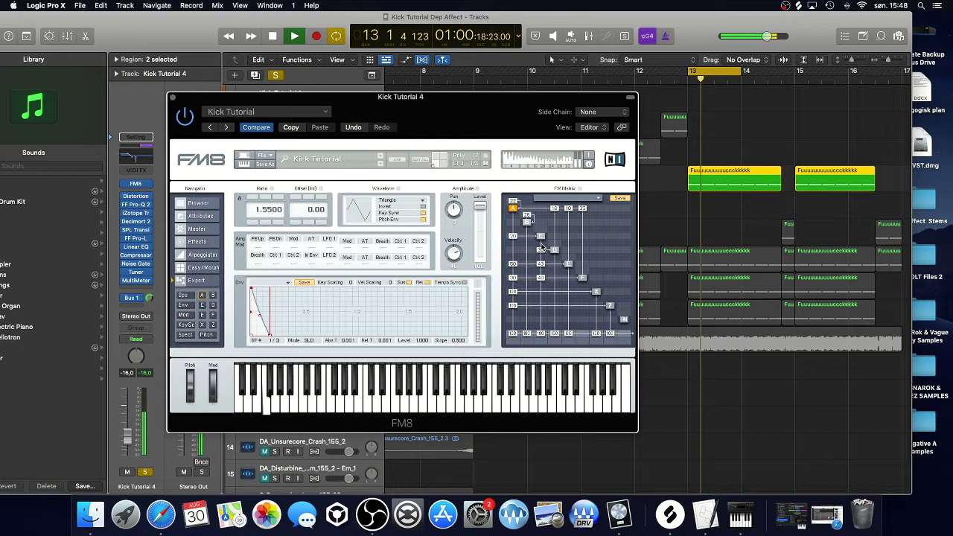
left_click_drag(541, 240, 542, 275)
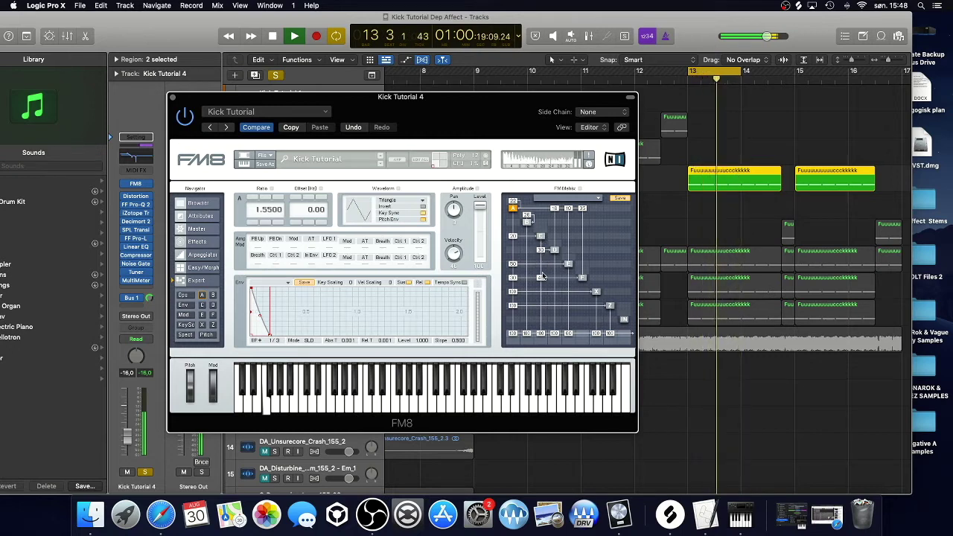
left_click(184, 305)
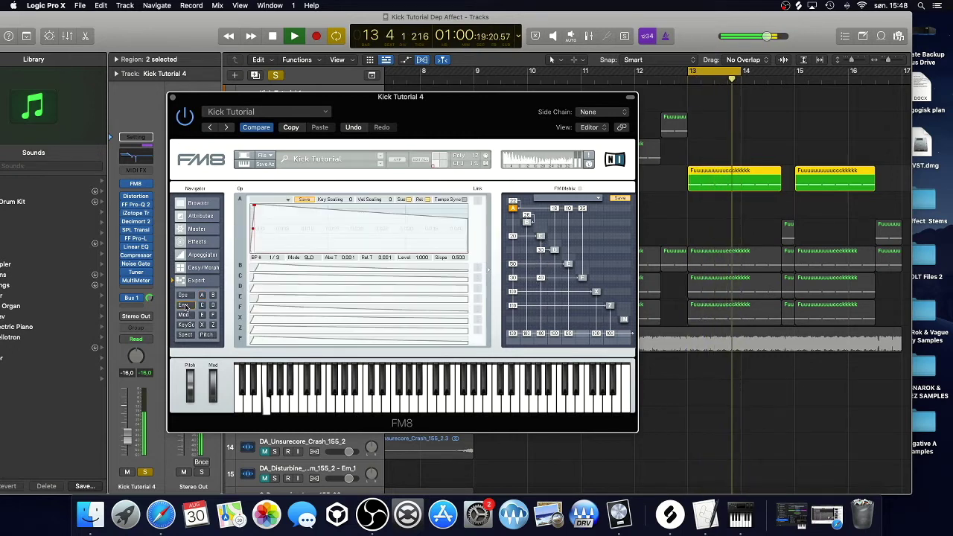
left_click(186, 325)
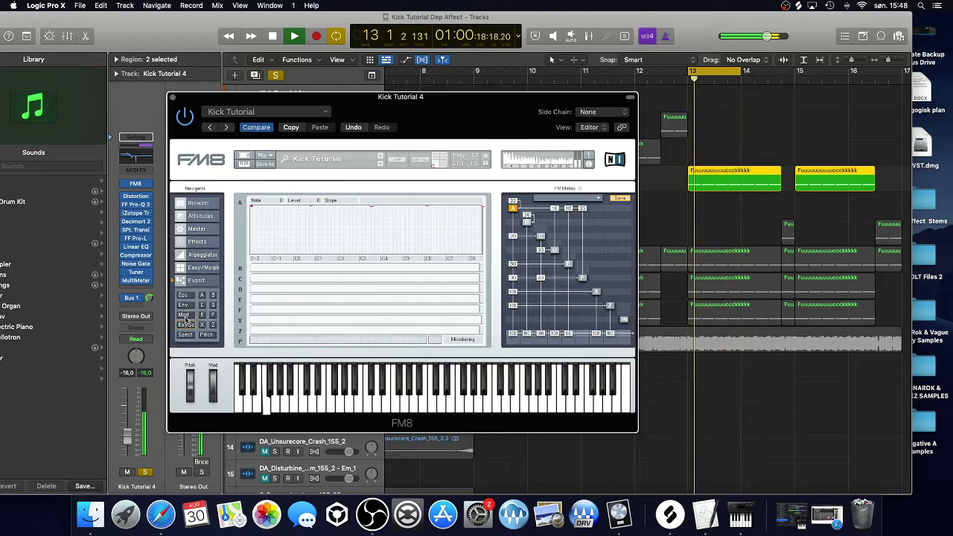
left_click(184, 314)
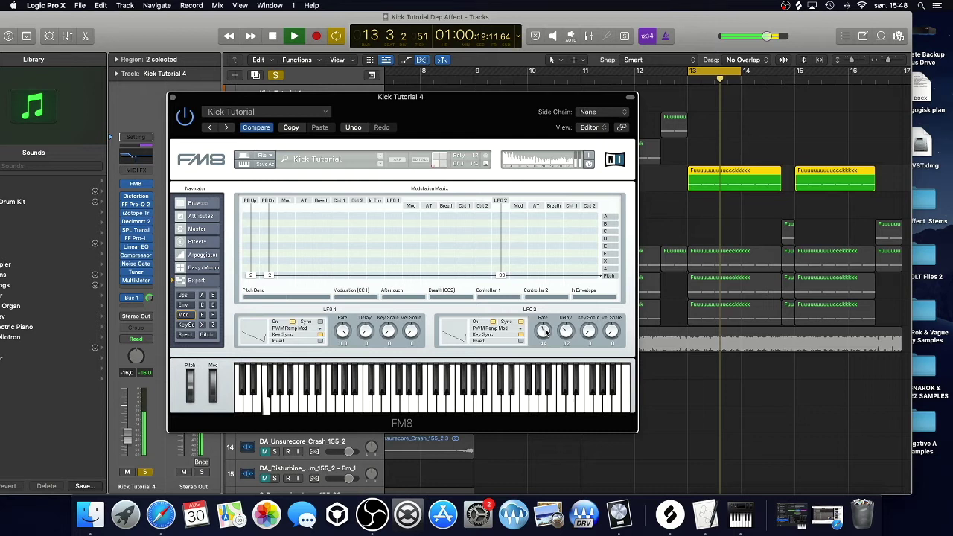
Step: Vary LFO 2's rate during playback to hear its effect on the pitch, and return it to 44
key("space")
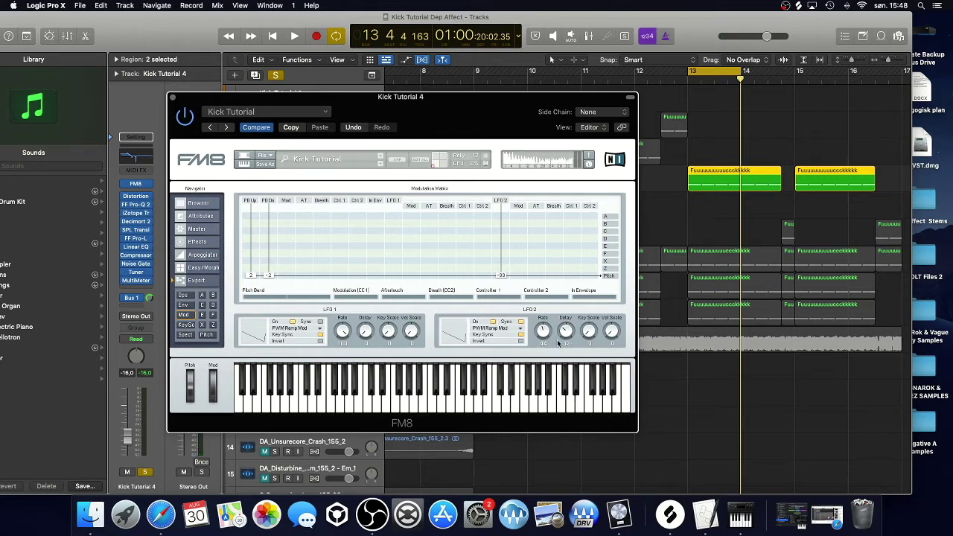
key("space")
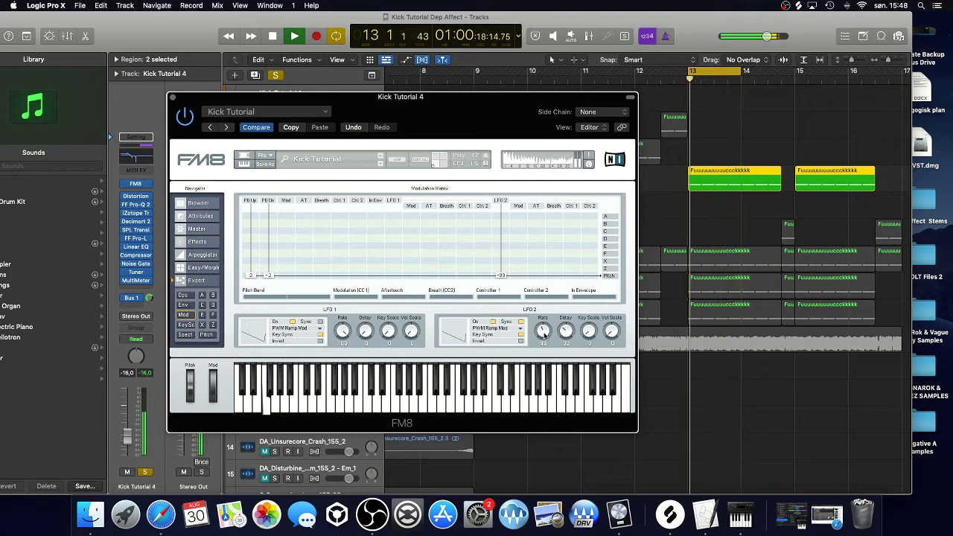
left_click_drag(543, 335, 567, 340)
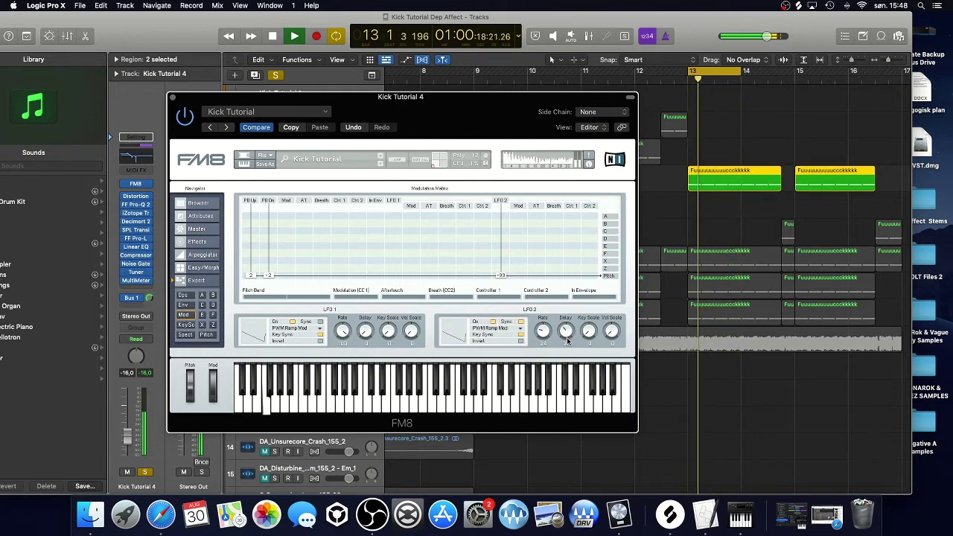
left_click_drag(567, 341, 566, 333)
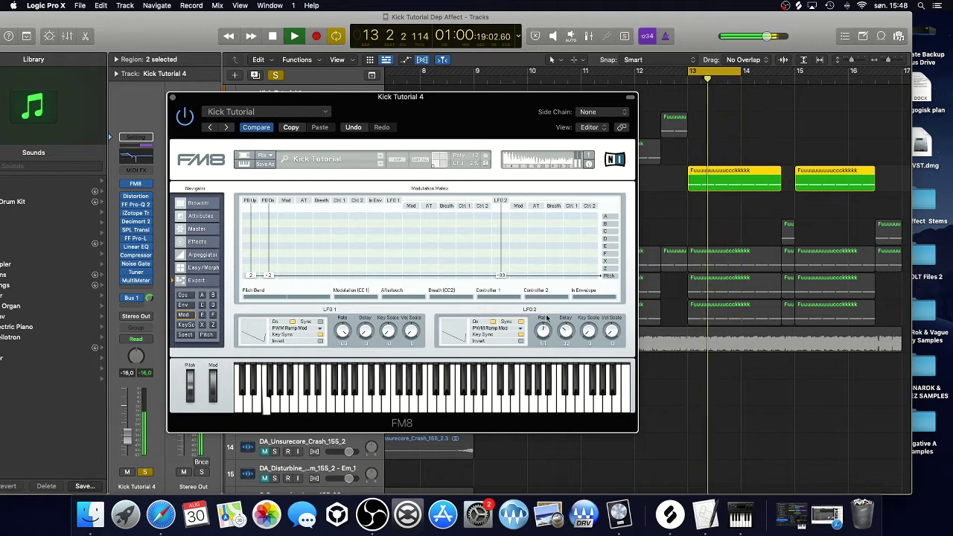
left_click_drag(546, 318, 547, 325)
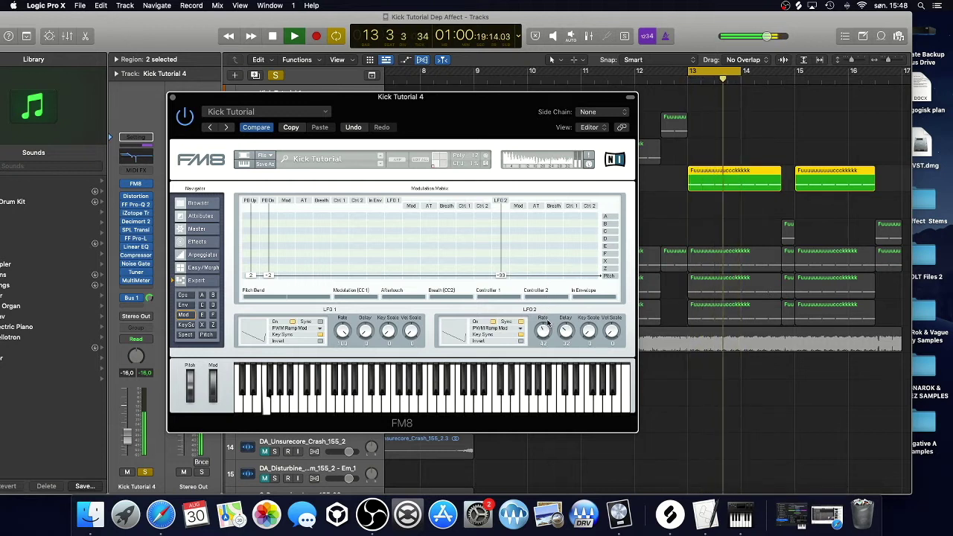
key("space")
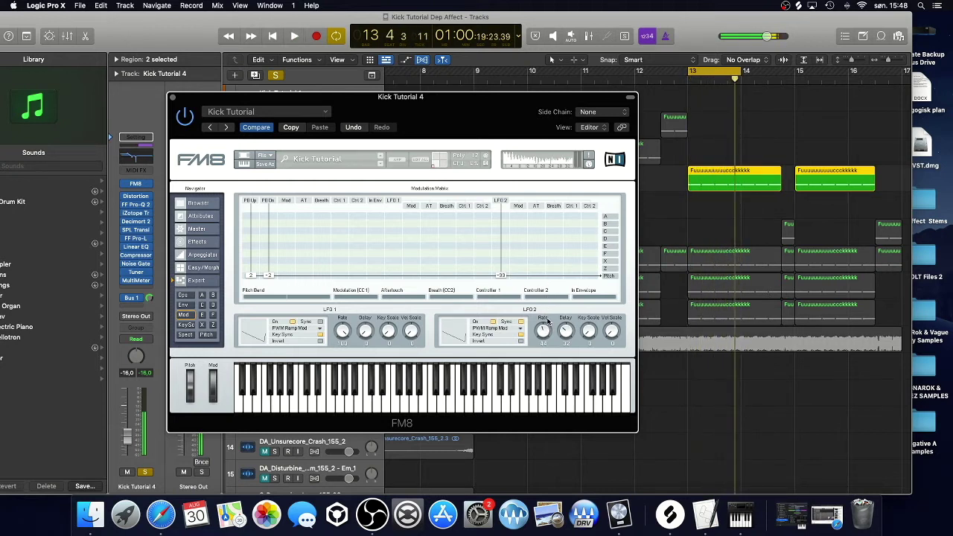
key("space")
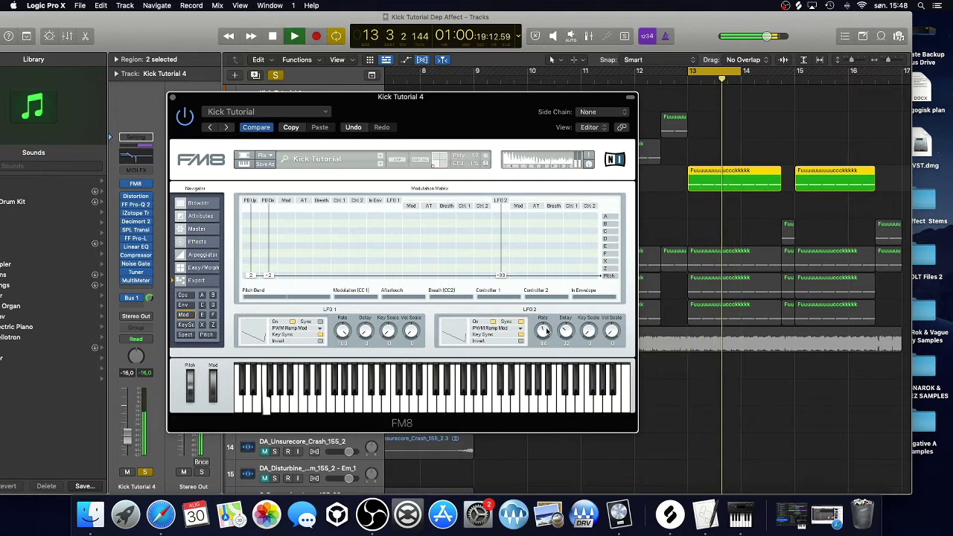
key("space")
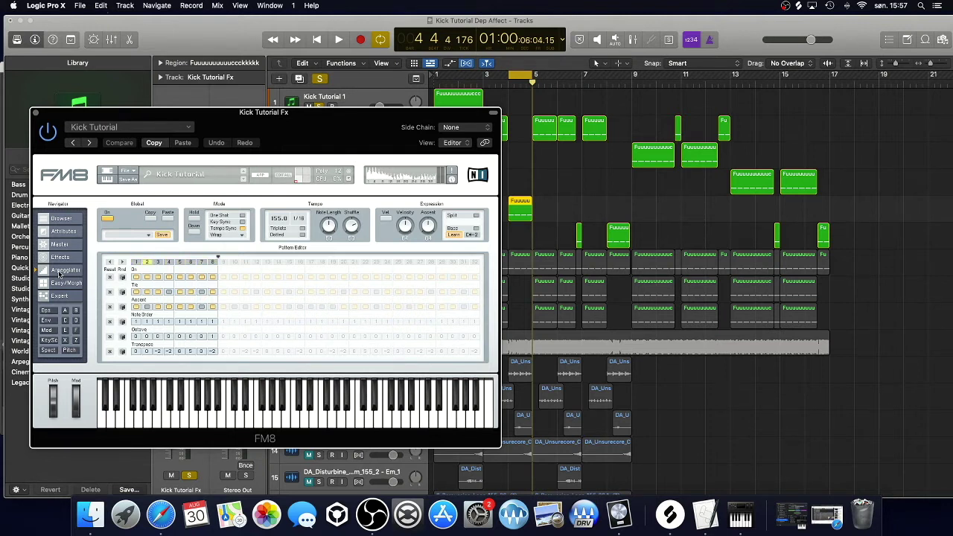
Step: Look at the arpeggiator's preset list on the Kick Tutorial Fx instrument, dismiss it and close the FM8 window
left_click(148, 235)
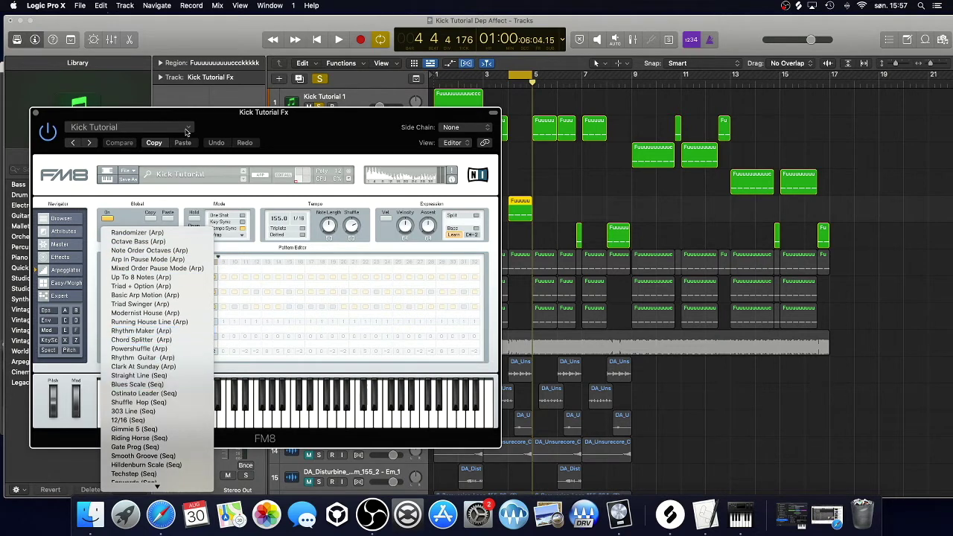
left_click(242, 117)
left_click(35, 113)
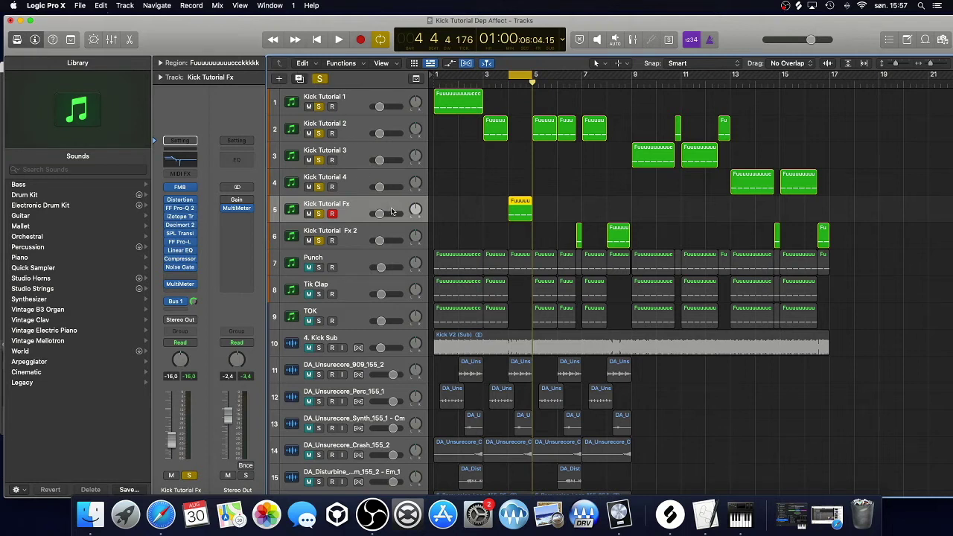
Step: Duplicate the Kick Tutorial Fx track and turn off solo on all other Kick Tutorial tracks, leaving only the duplicate soloed
key("super+d")
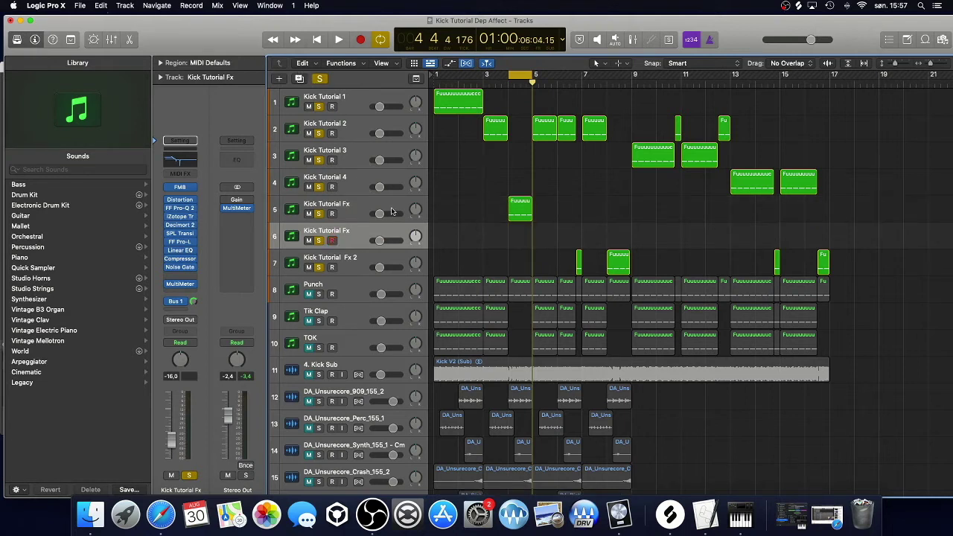
left_click(319, 214)
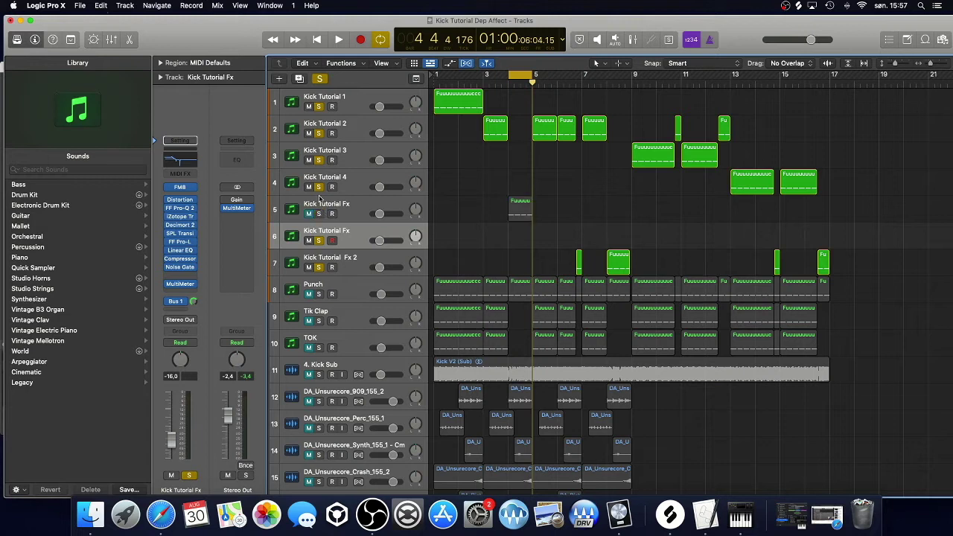
left_click(319, 187)
left_click(318, 160)
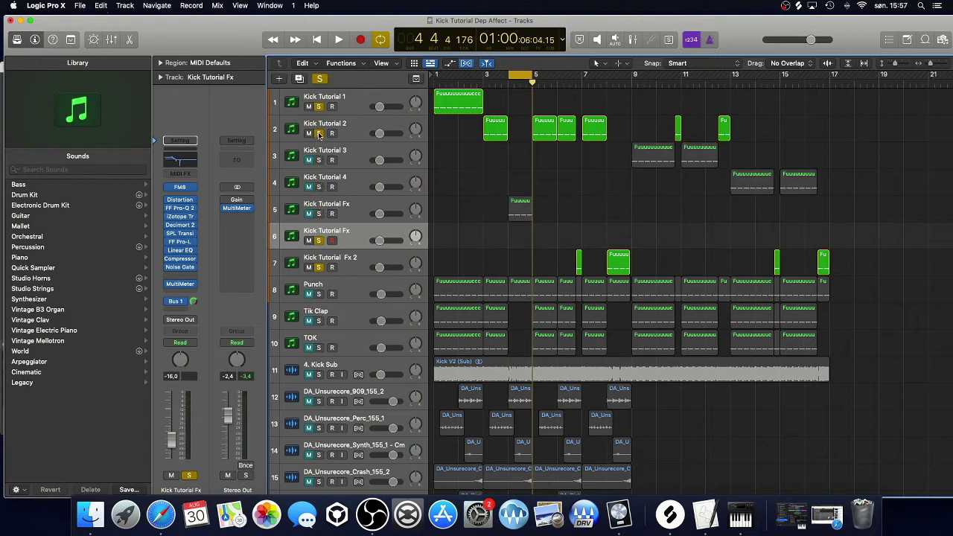
left_click(319, 134)
left_click(318, 106)
left_click(319, 267)
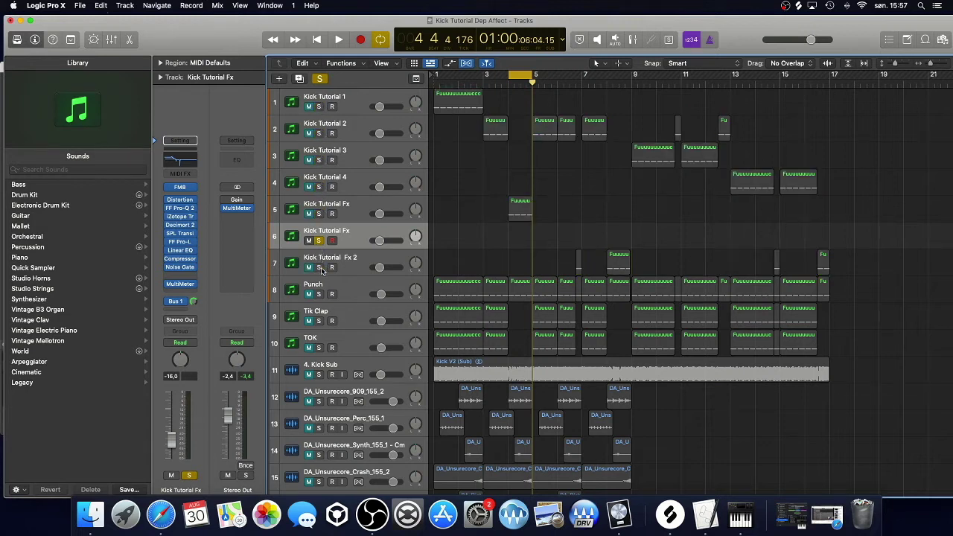
Step: Copy the original Kick Tutorial Fx region to the duplicate track at bar 4 and play it back
left_click(520, 209)
right_click(521, 210)
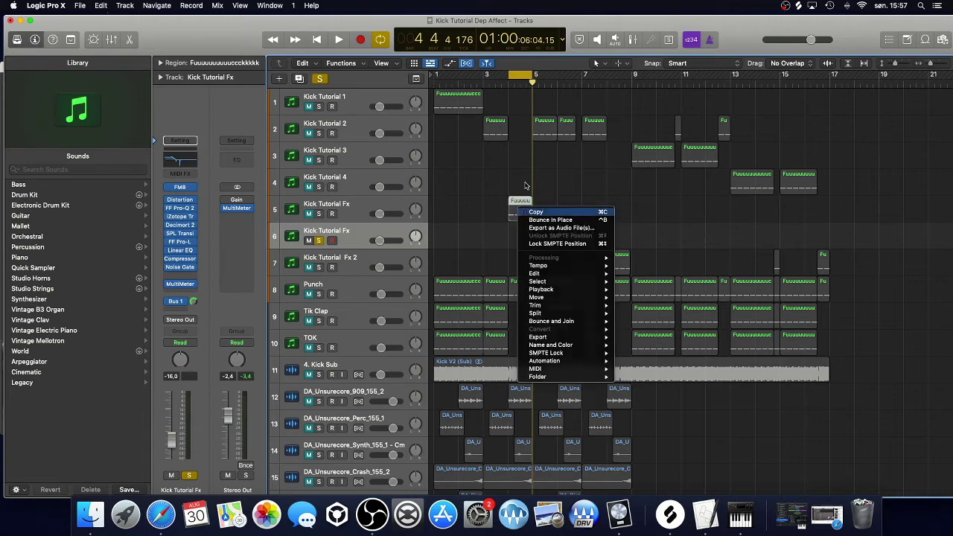
left_click(506, 98)
right_click(513, 235)
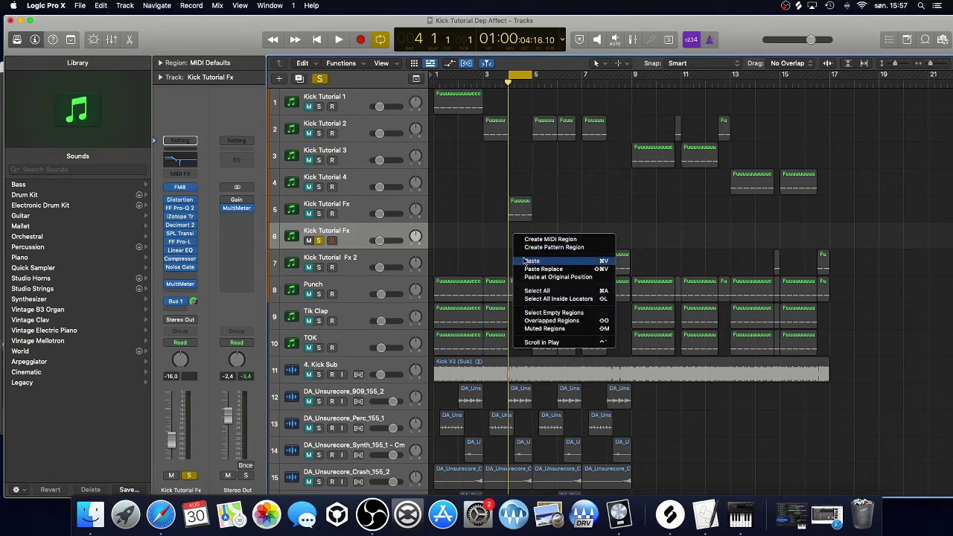
left_click(531, 261)
key("space")
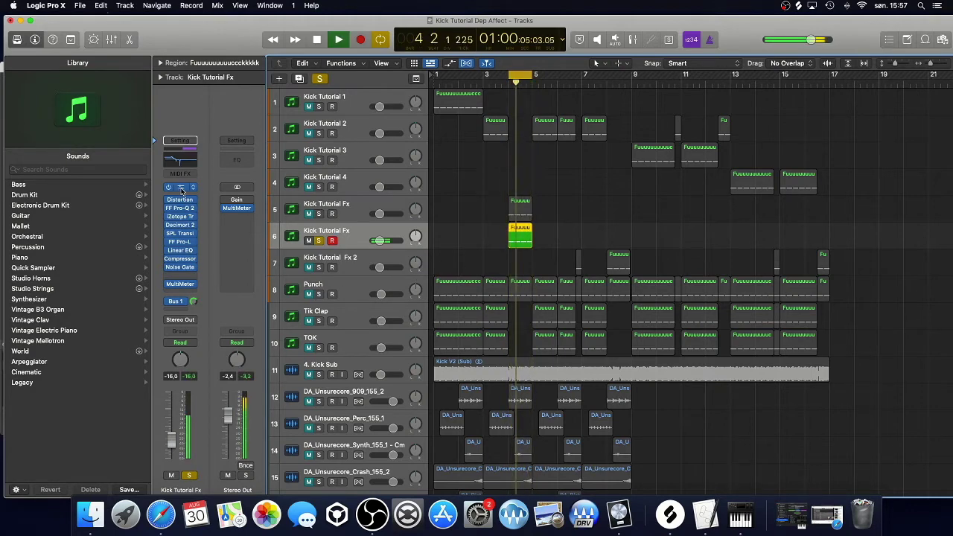
key("space")
Step: Open the duplicate track's FM8, browse its arpeggiator presets and move the plug-in window away from the track headers
key("v")
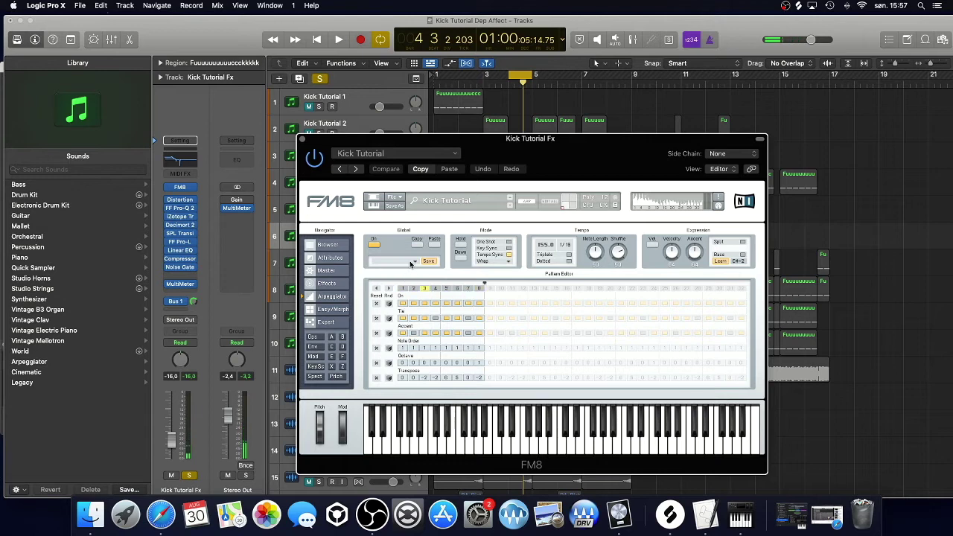
left_click(415, 262)
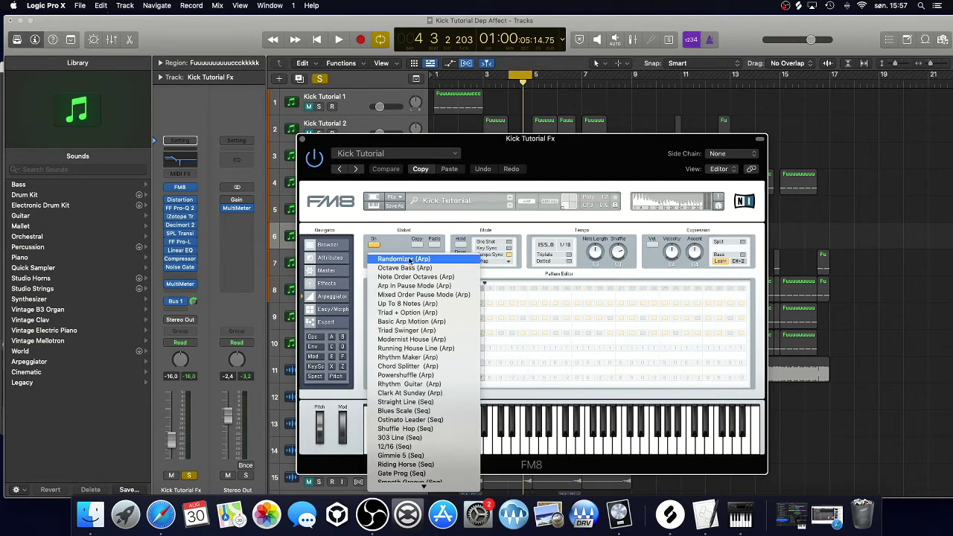
scroll(428, 356, "down", 6)
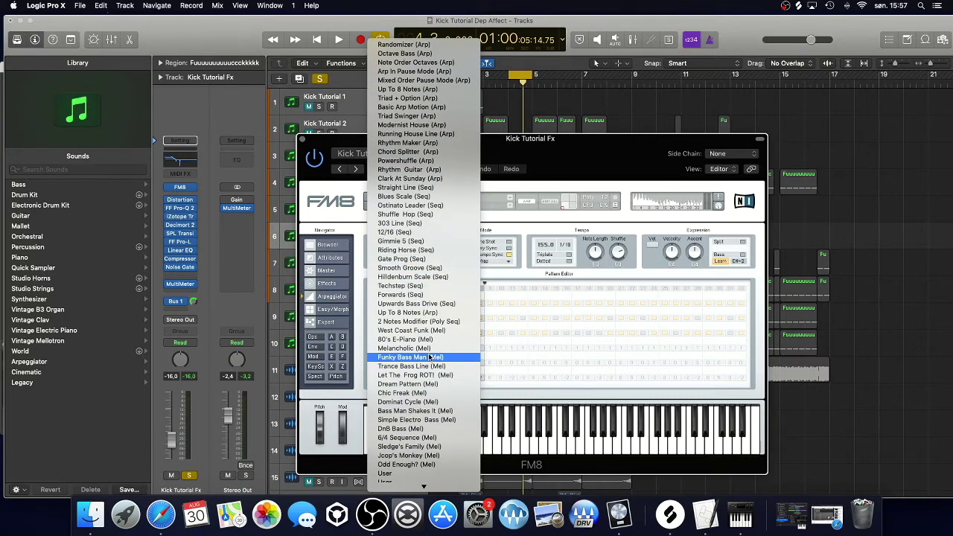
left_click(413, 331)
left_click_drag(573, 161, 752, 136)
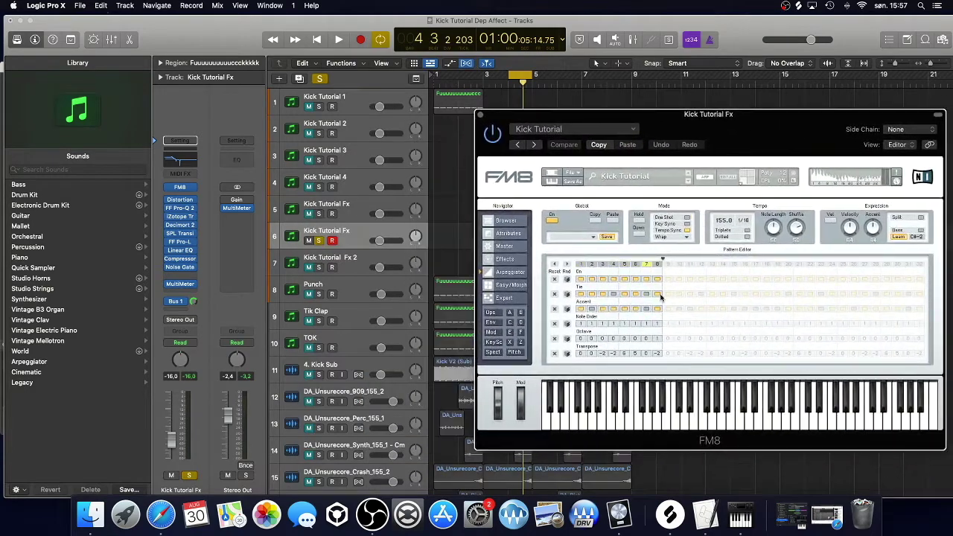
Step: Play back the duplicate track and audition arpeggiator presets including Up To 8 Notes (Arp) and Rhythm Maker (Arp)
key("space")
left_click(590, 238)
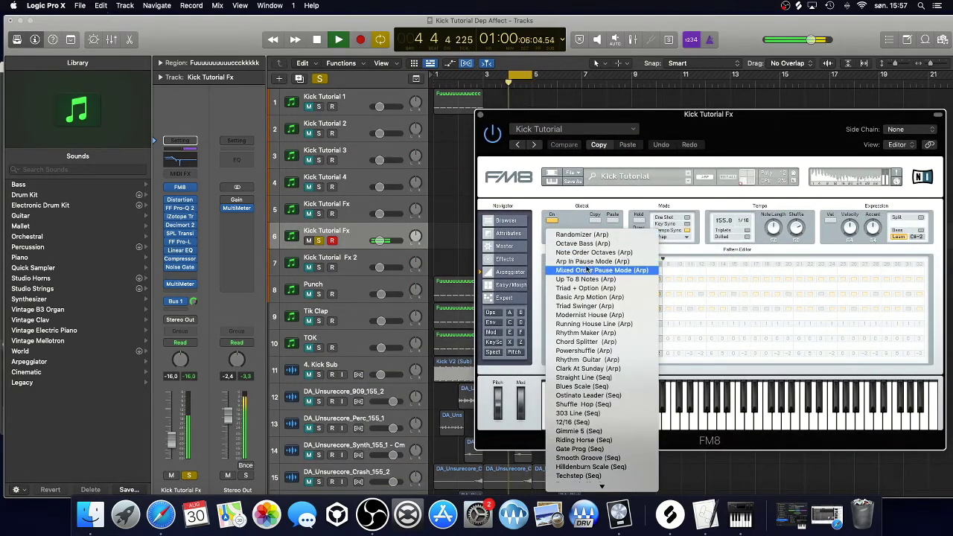
left_click(591, 278)
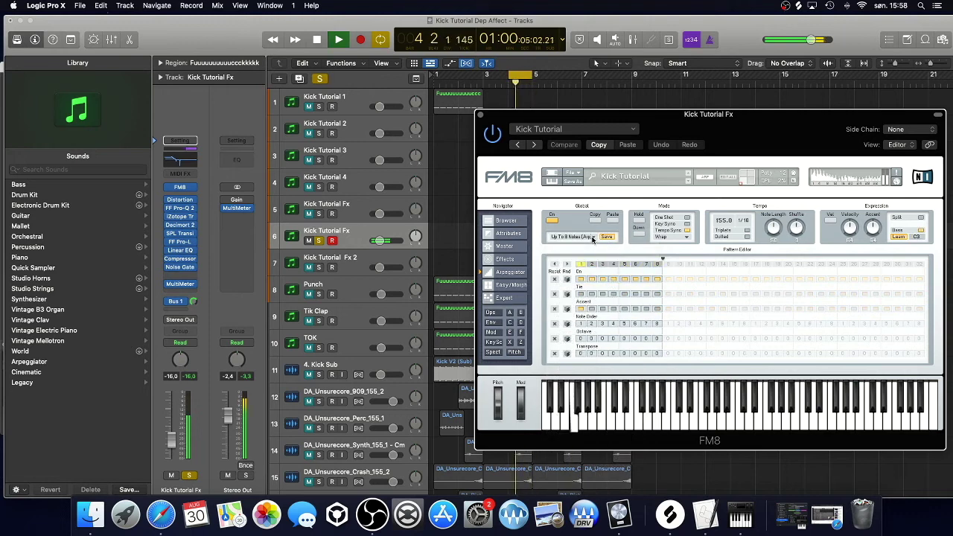
left_click(590, 257)
left_click(586, 287)
left_click(592, 238)
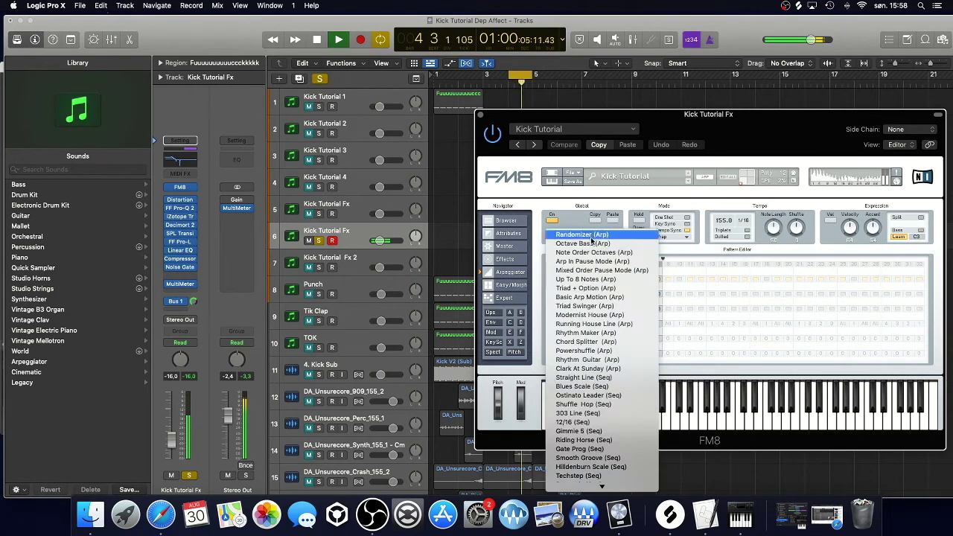
left_click(590, 335)
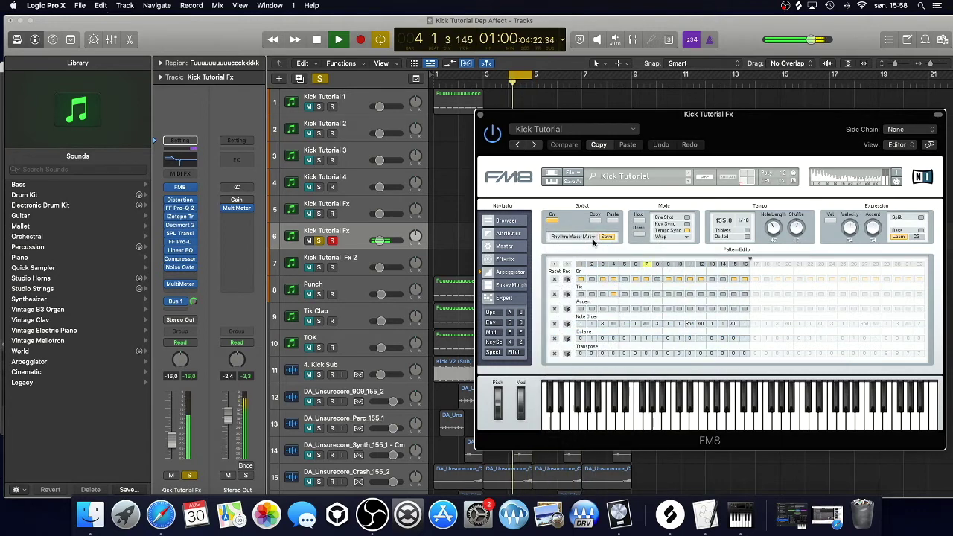
Step: Audition the 303 Line (Seq) and Funky Bass Man (Mel) arpeggiator presets on the duplicate track
left_click(593, 238)
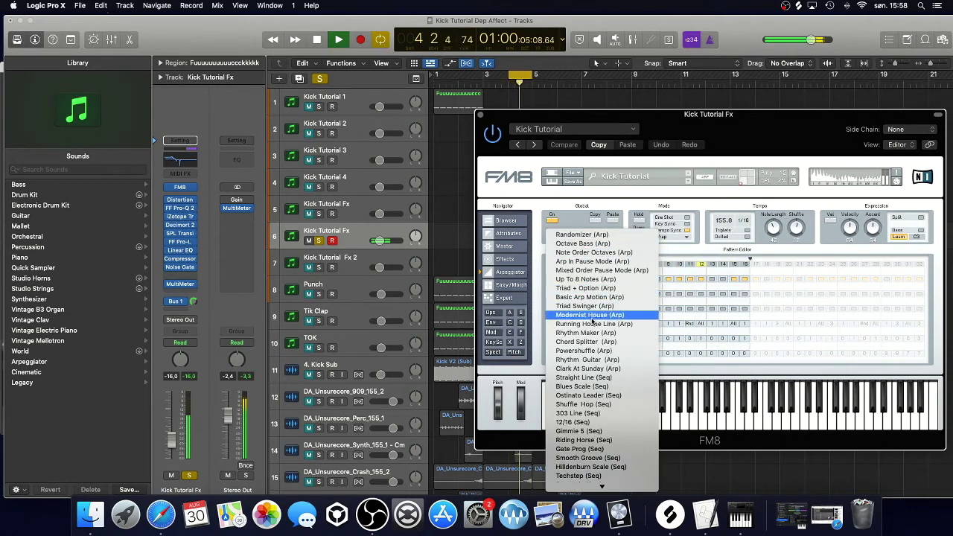
left_click(580, 414)
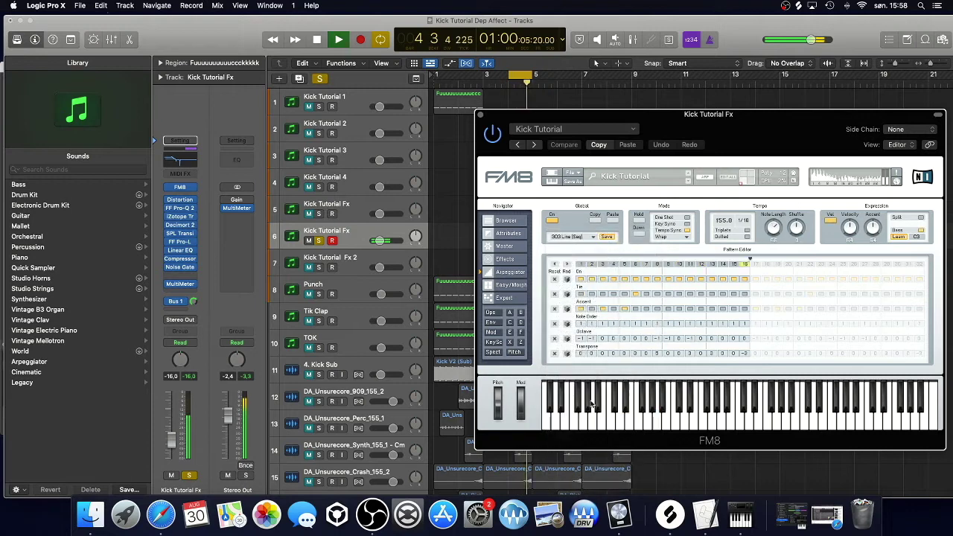
left_click(593, 238)
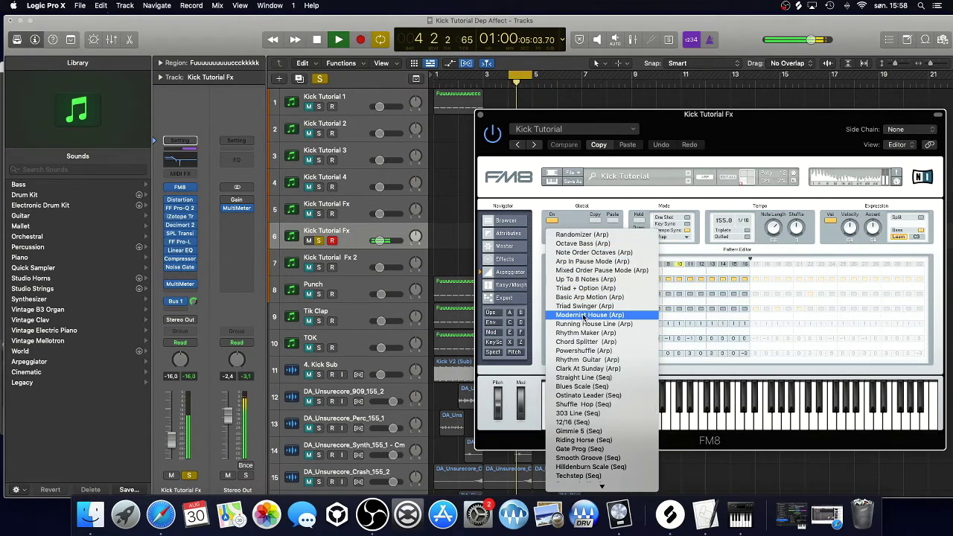
scroll(593, 313, "down", 5)
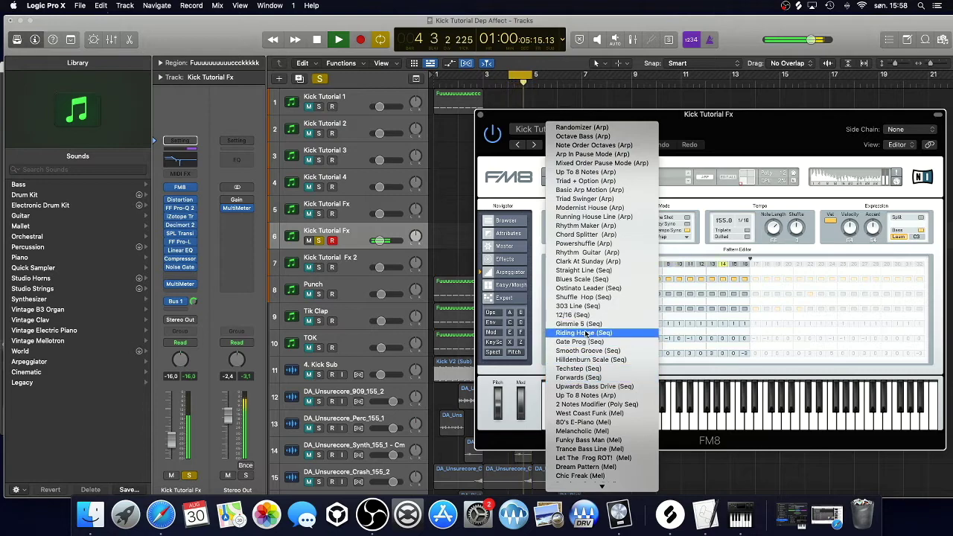
scroll(595, 413, "down", 1)
left_click(588, 431)
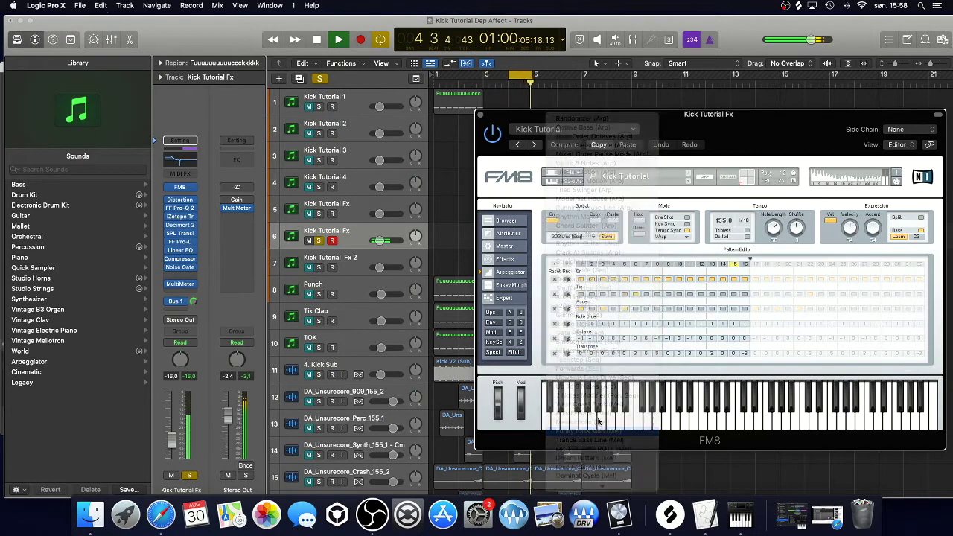
Step: Audition the Let The Frog ROT! (Mel) arpeggiator preset, stop playback and close the FM8 window
left_click_drag(657, 136, 707, 139)
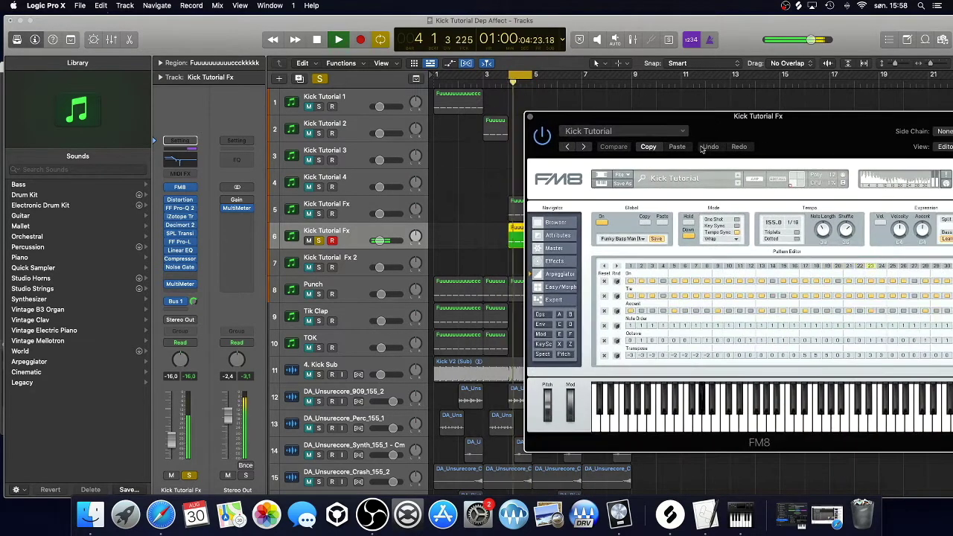
left_click(643, 240)
scroll(644, 297, "up", 2)
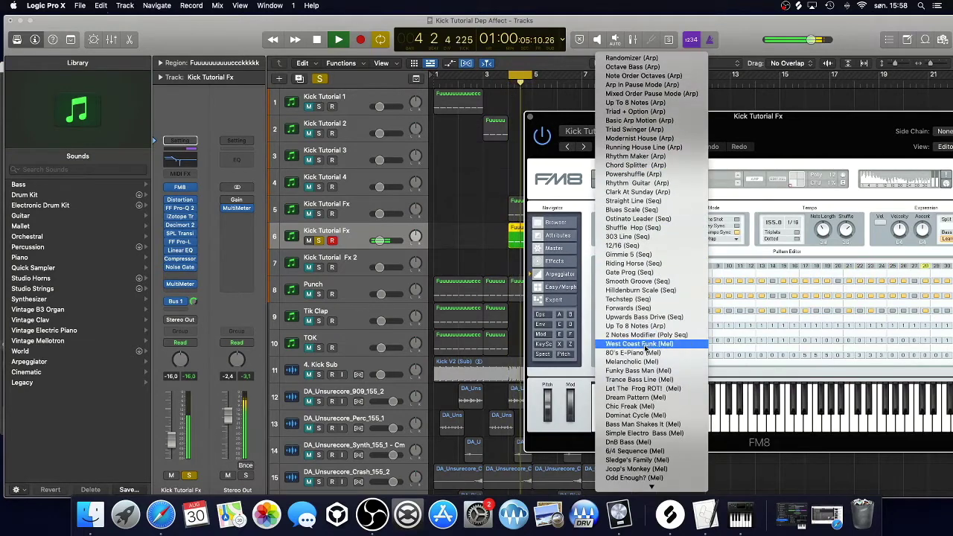
left_click(650, 388)
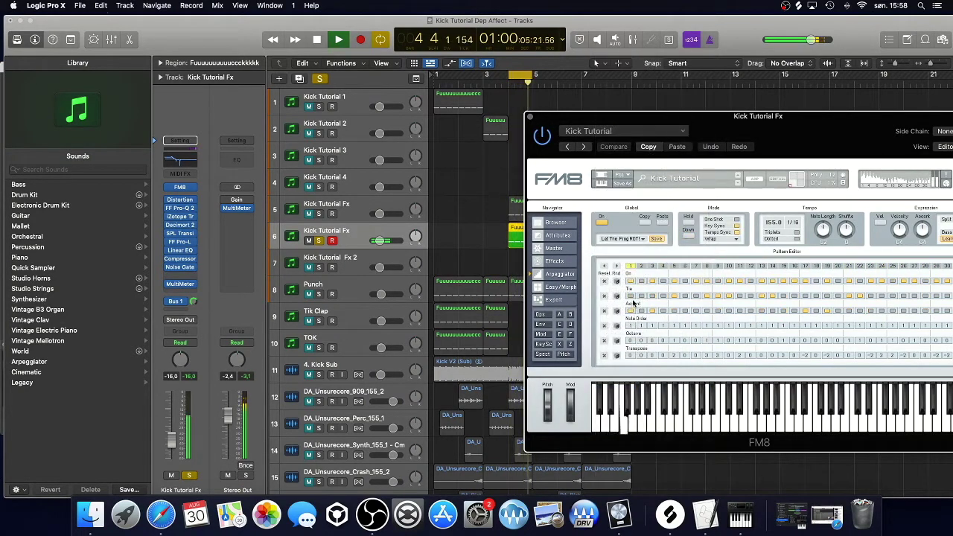
key("space")
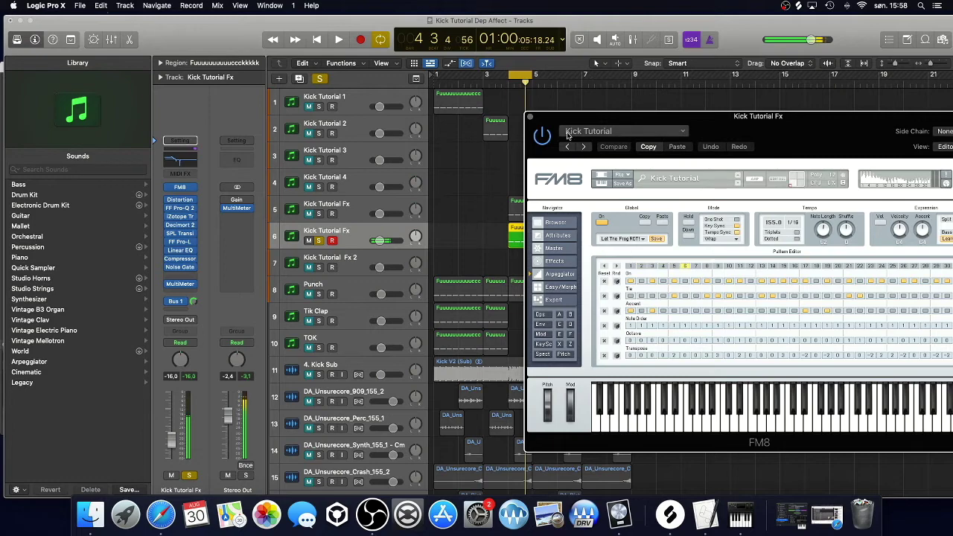
left_click_drag(531, 119, 486, 151)
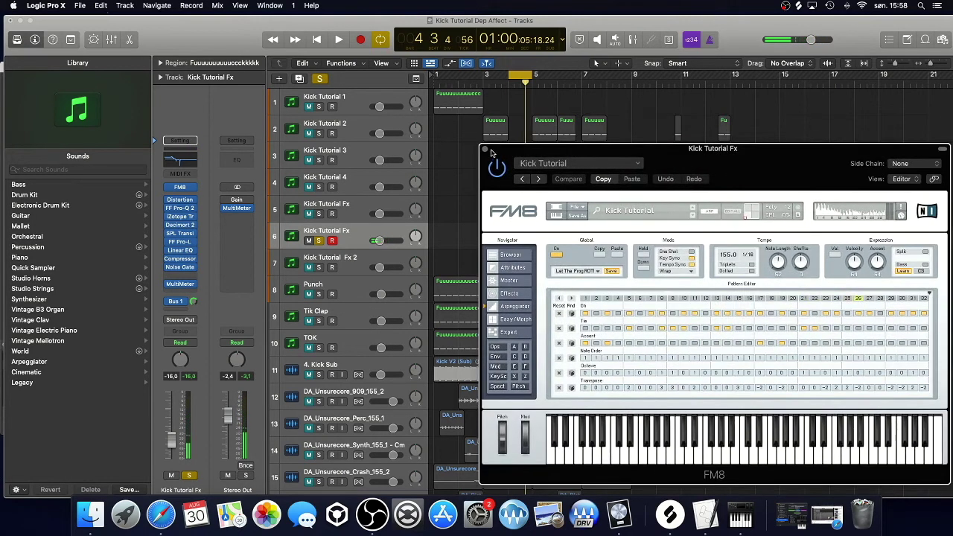
left_click(485, 150)
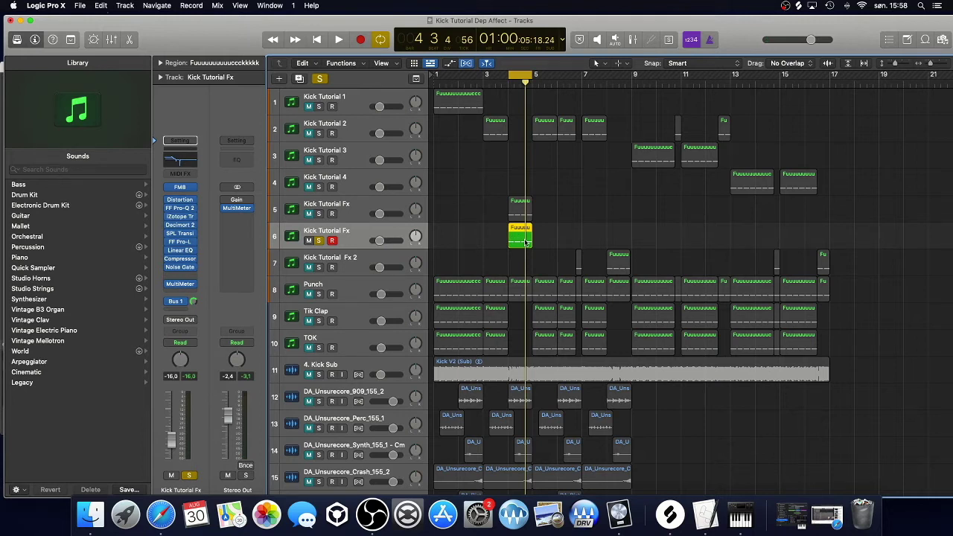
Step: Delete the duplicate Kick Tutorial Fx track with its region and unmute the tracks from Kick Tutorial 1 to Kick Tutorial Fx
key("Delete")
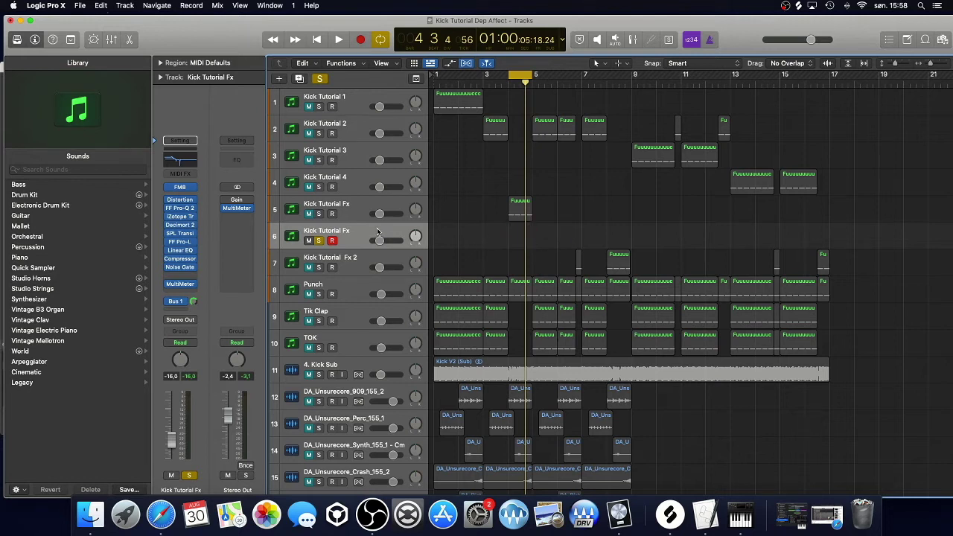
key("super+BackSpace")
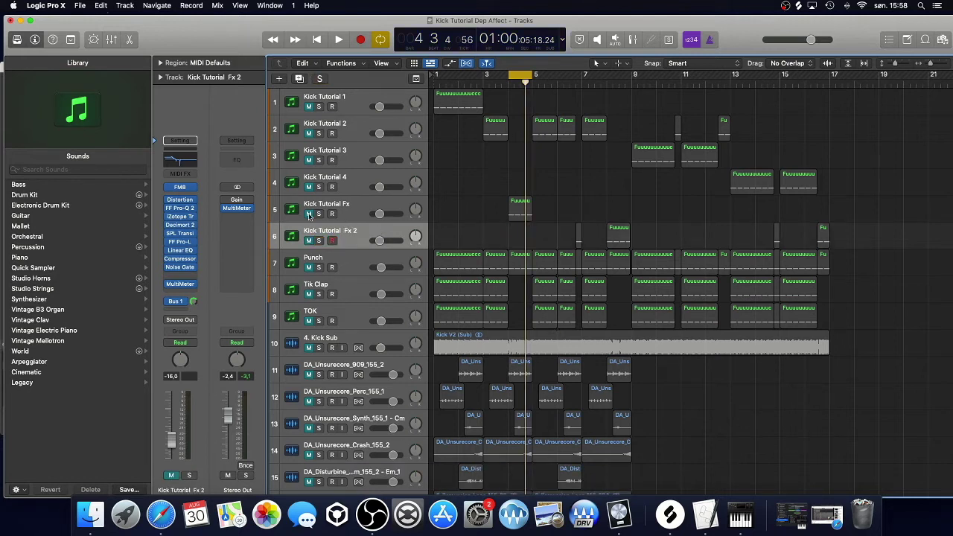
left_click_drag(309, 215, 310, 106)
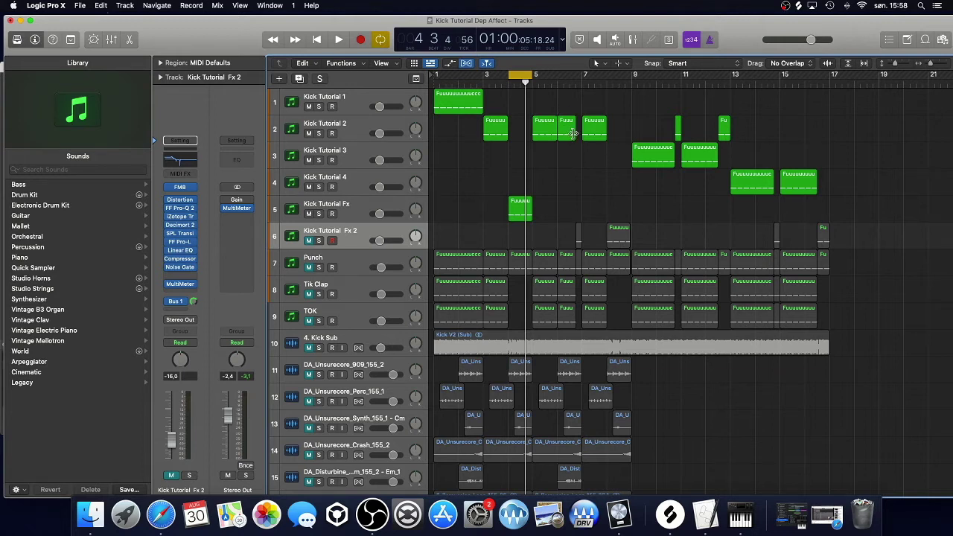
left_click(357, 209)
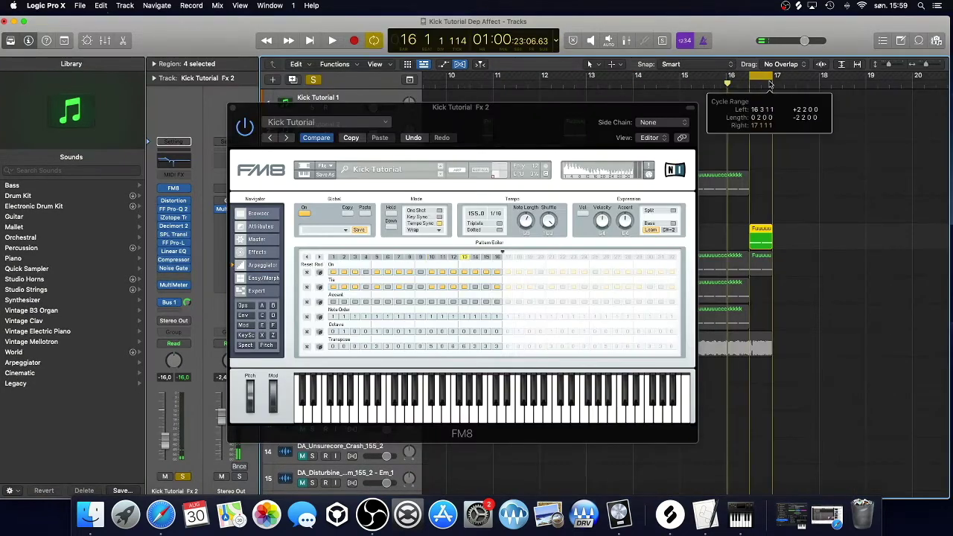
Step: Try the arpeggiator's note length and triplet and dotted timing on Kick Tutorial Fx 2 with playback, and close FM8
left_click(526, 220)
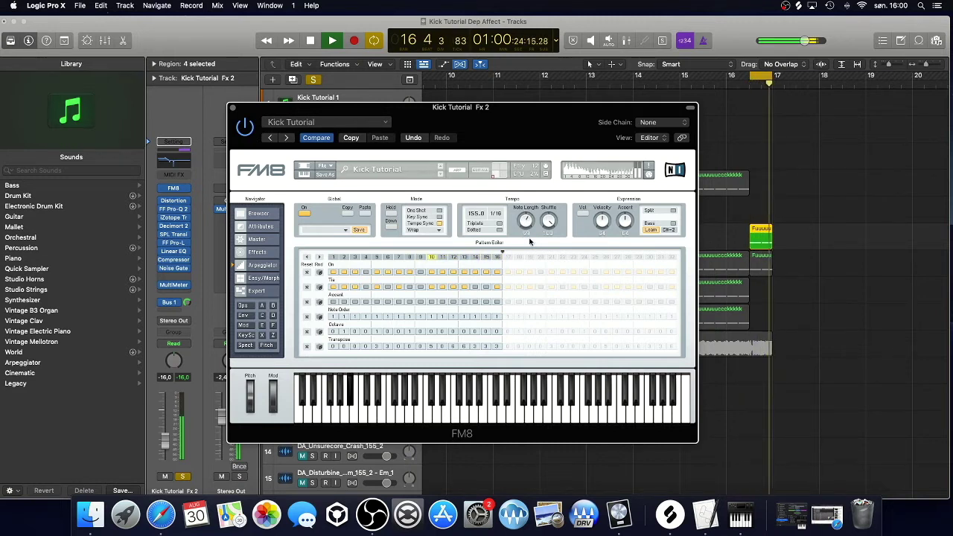
key("space")
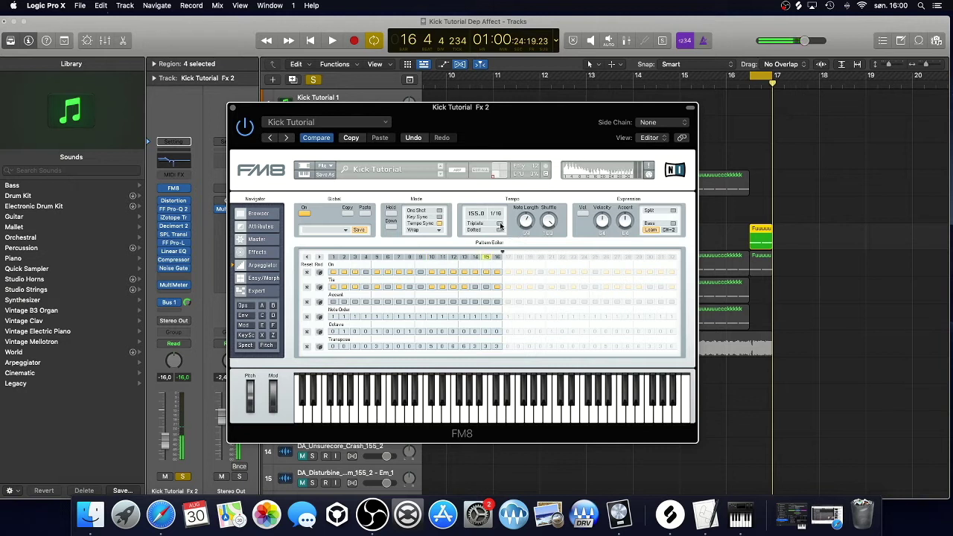
key("space")
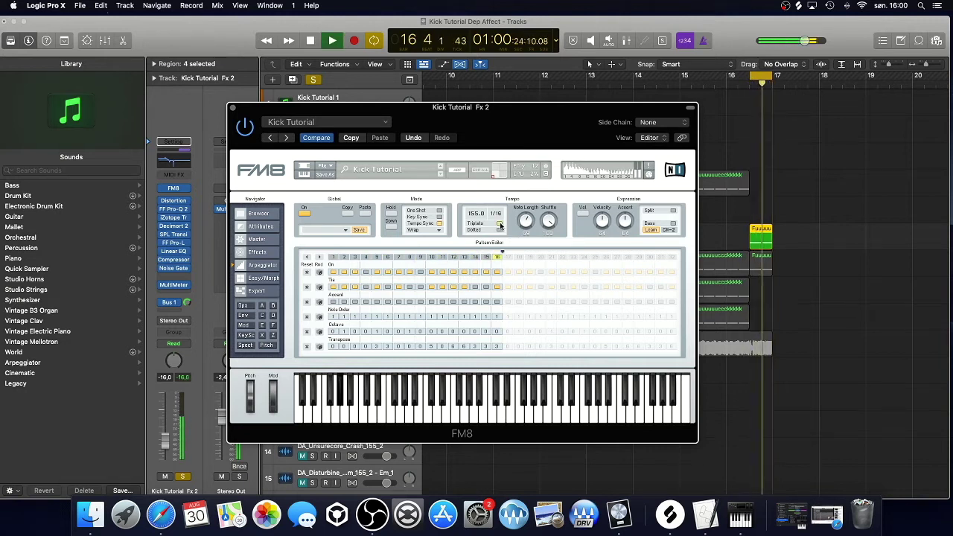
left_click(499, 230)
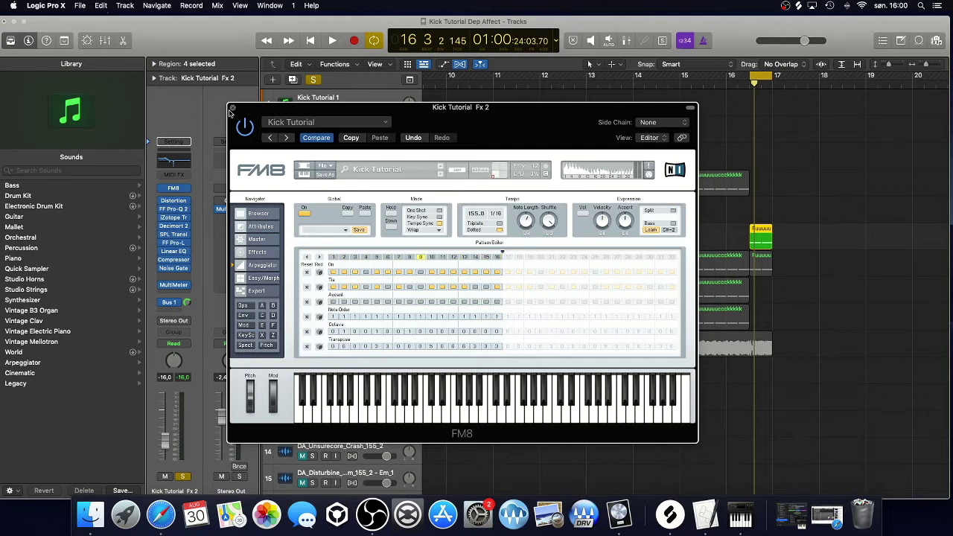
left_click(232, 108)
Step: Extend the cycle range over the whole kick arrangement from bar 1 and solo Kick Tutorial 1 through Kick Tutorial Fx
key("super+Left")
key("super+Left")
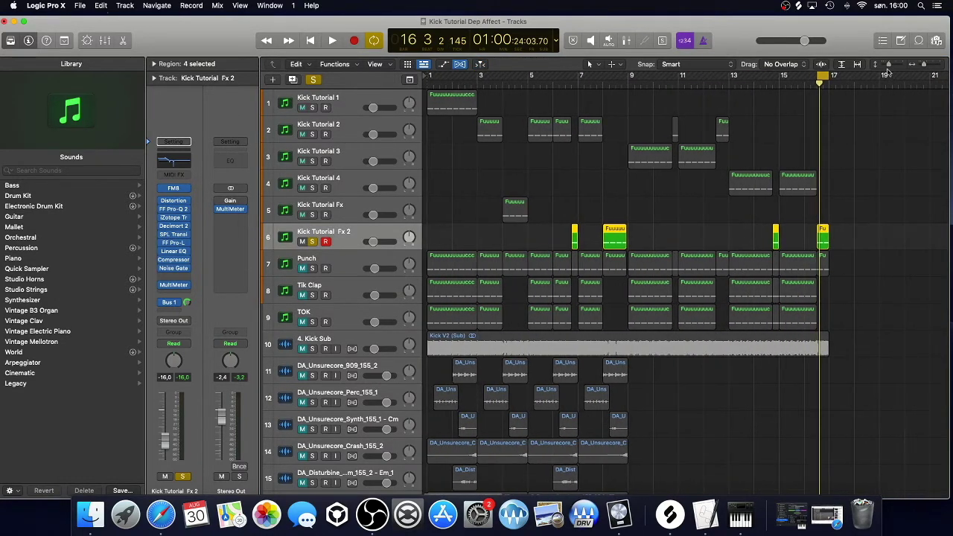
left_click(887, 66)
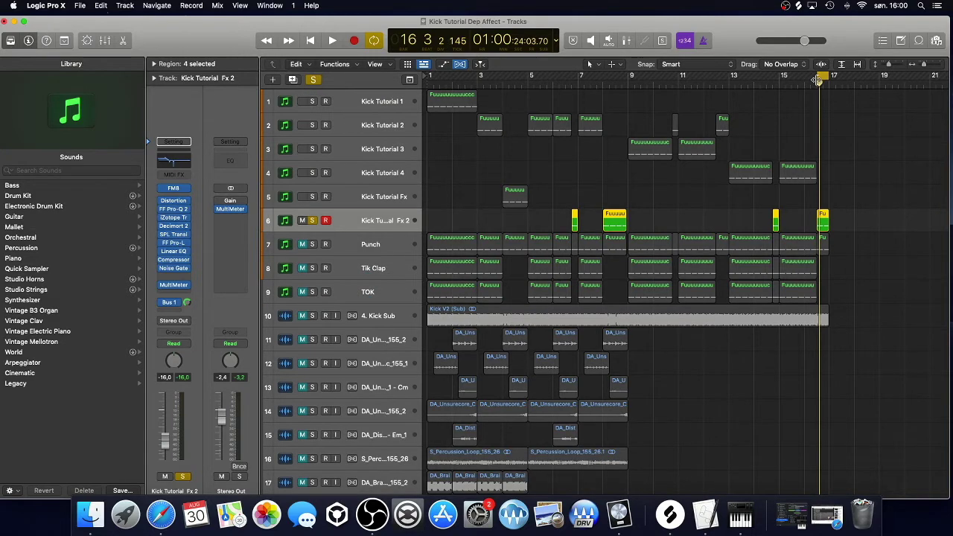
mouse_move(818, 80)
left_mouse_down()
mouse_move(572, 82)
mouse_move(437, 97)
mouse_move(830, 77)
left_mouse_up()
left_click_drag(312, 197, 313, 103)
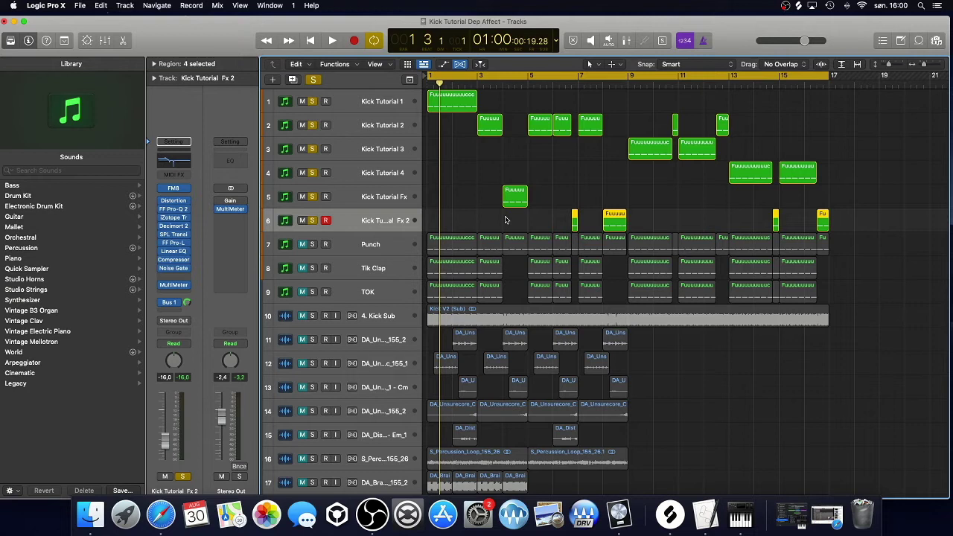
Step: Step through the Kick Tutorial tracks up to Kick Tutorial 1 and examine their channel strips and Bus 1 send
left_click(391, 191)
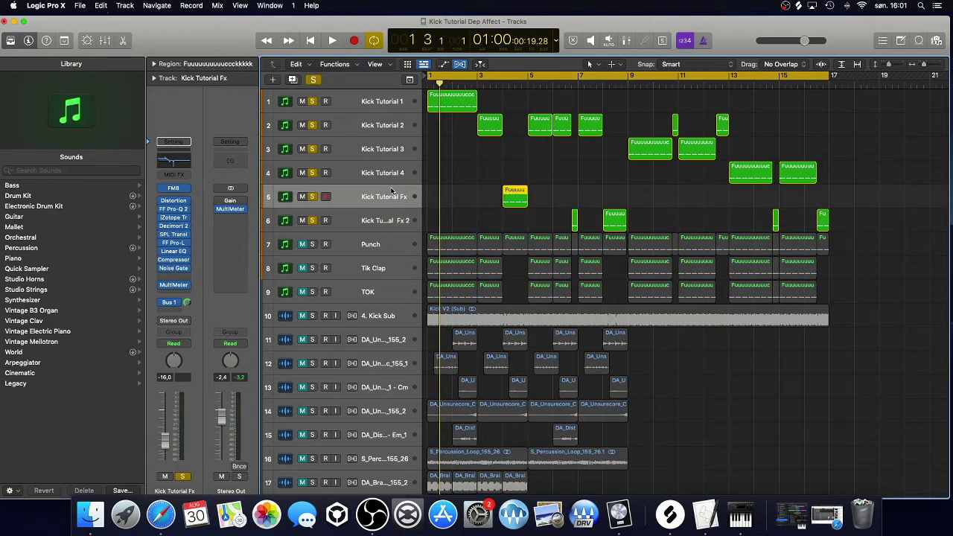
key("Down")
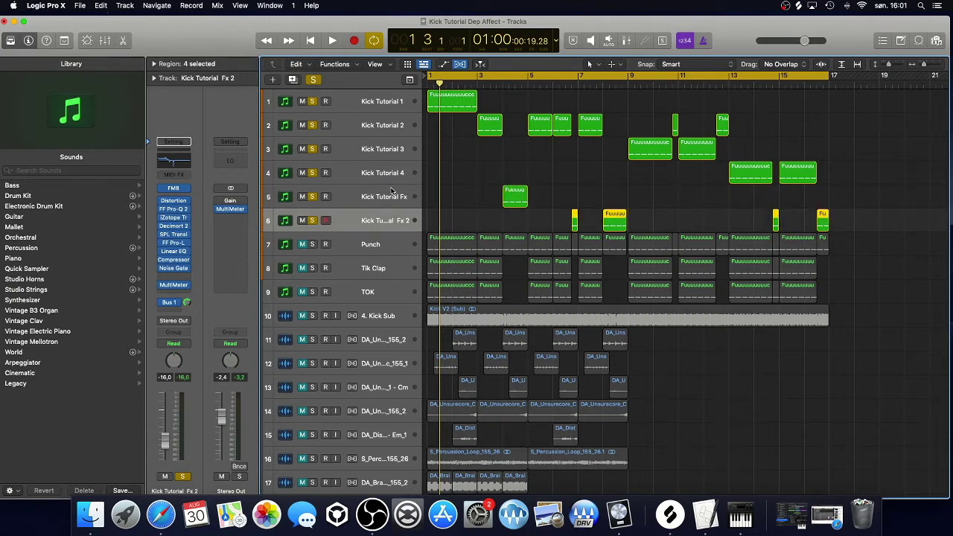
key("Up")
key("Up")
key("Up")
key("Up")
key("Up")
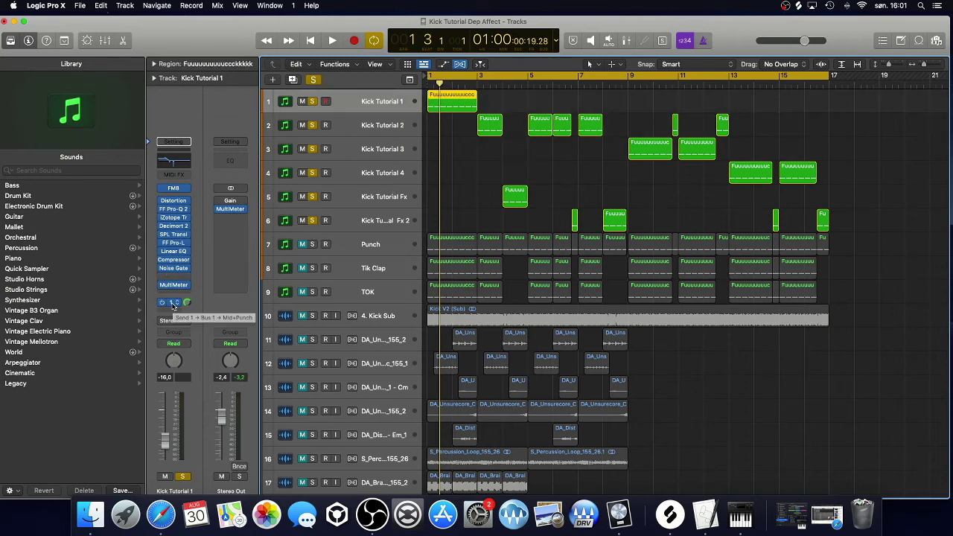
Step: Leave only the Punch track soloed by turning off solo on all Kick Tutorial tracks, and open its Kick 2 instrument
left_click(376, 245)
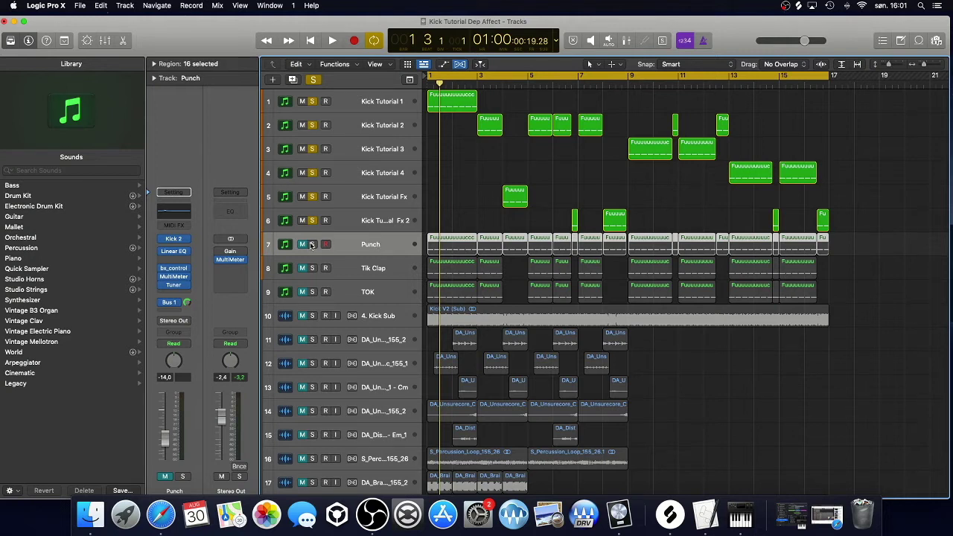
left_click(312, 244)
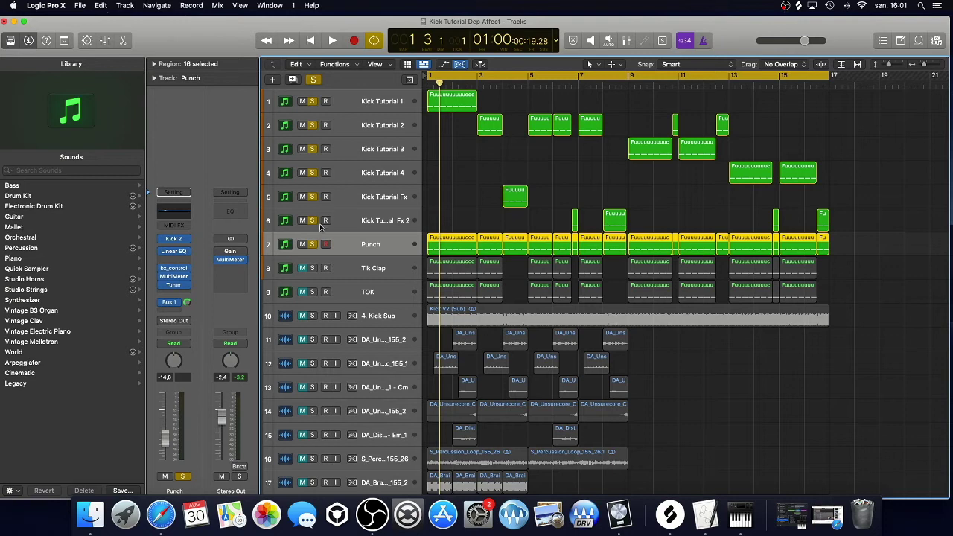
left_click(313, 221)
left_click(312, 197)
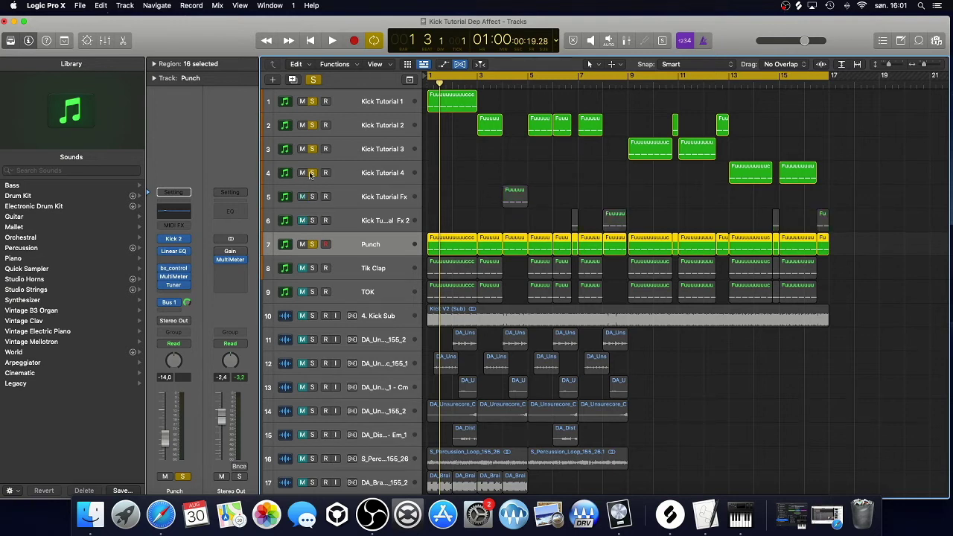
left_click(312, 173)
left_click(312, 149)
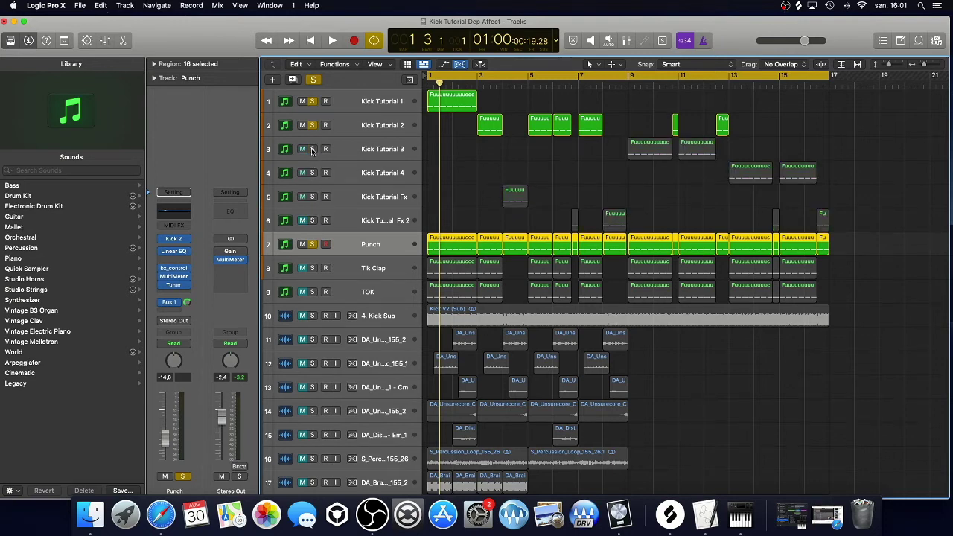
left_click(312, 125)
left_click(312, 101)
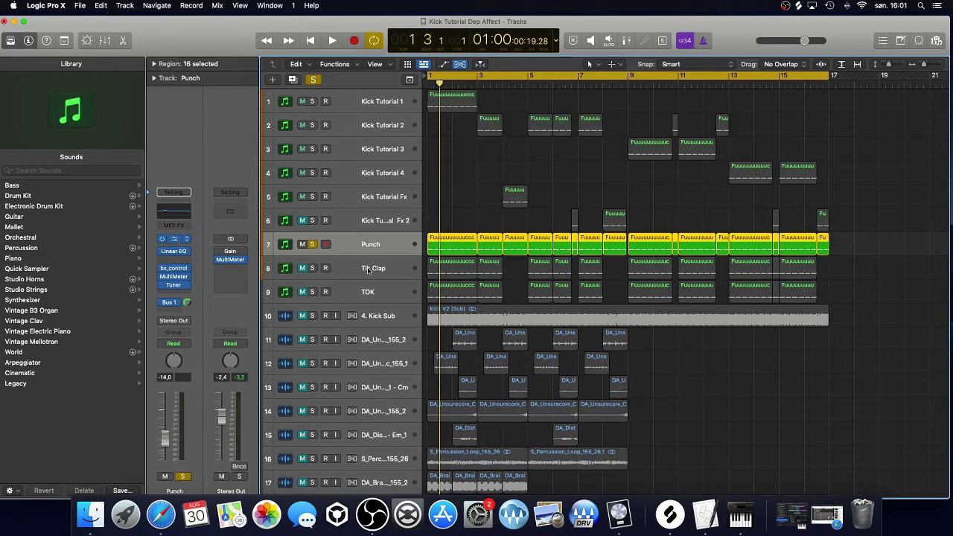
left_click(173, 239)
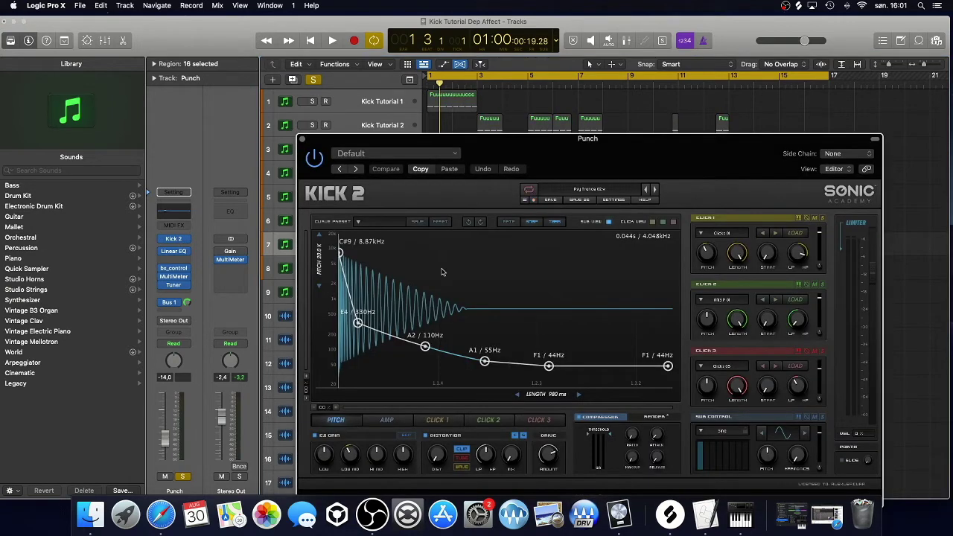
Step: Play back the Punch sound, look up its Psy Trance 02 factory preset in the Kick 2 preset browser, and close the instrument
left_click_drag(607, 139, 555, 71)
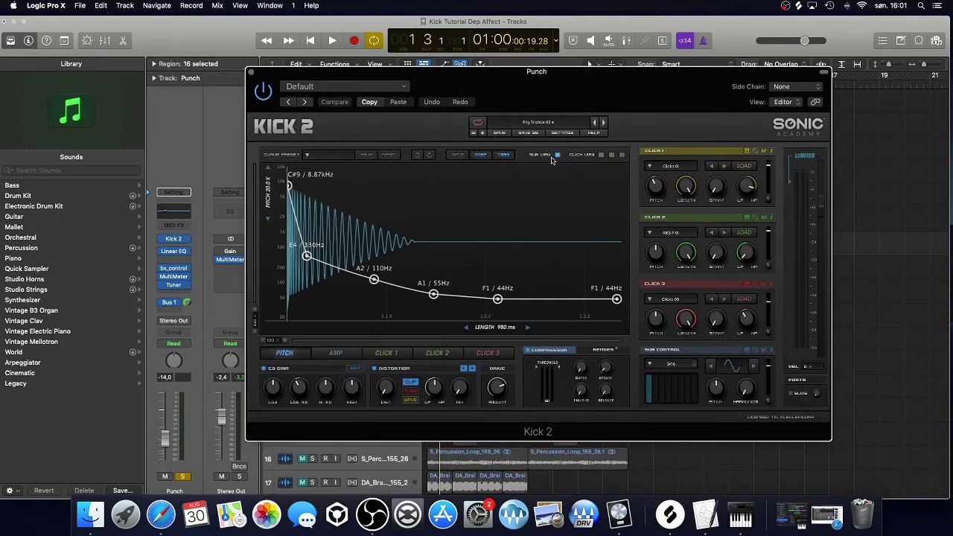
key("space")
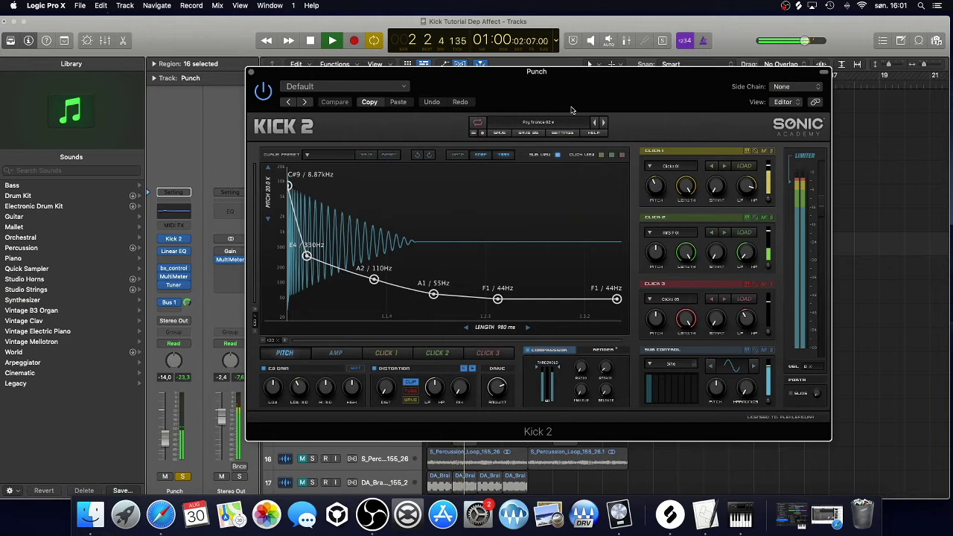
key("space")
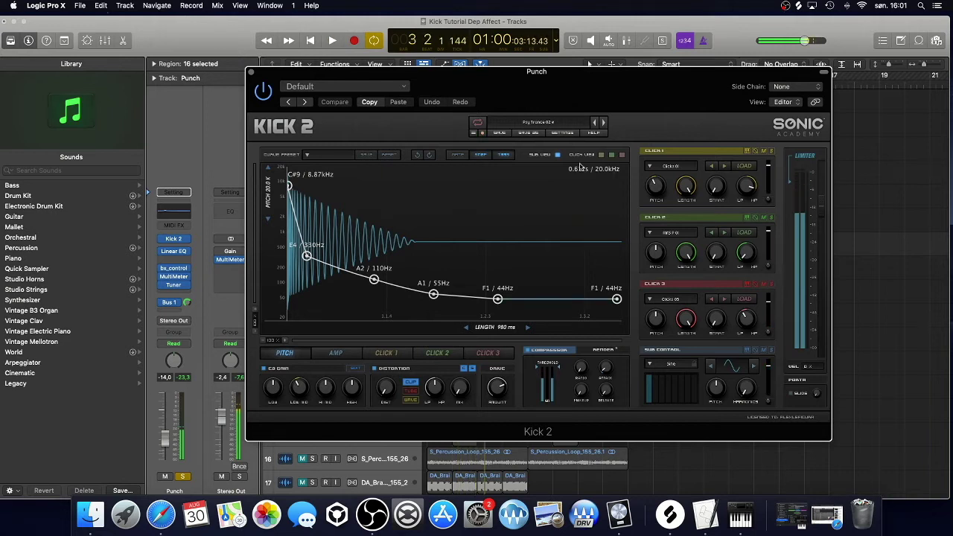
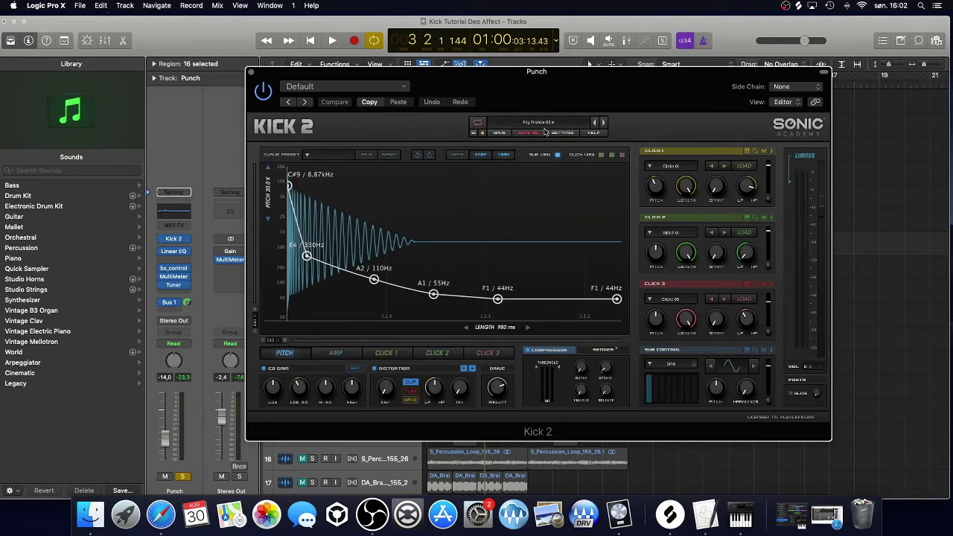
left_click(545, 125)
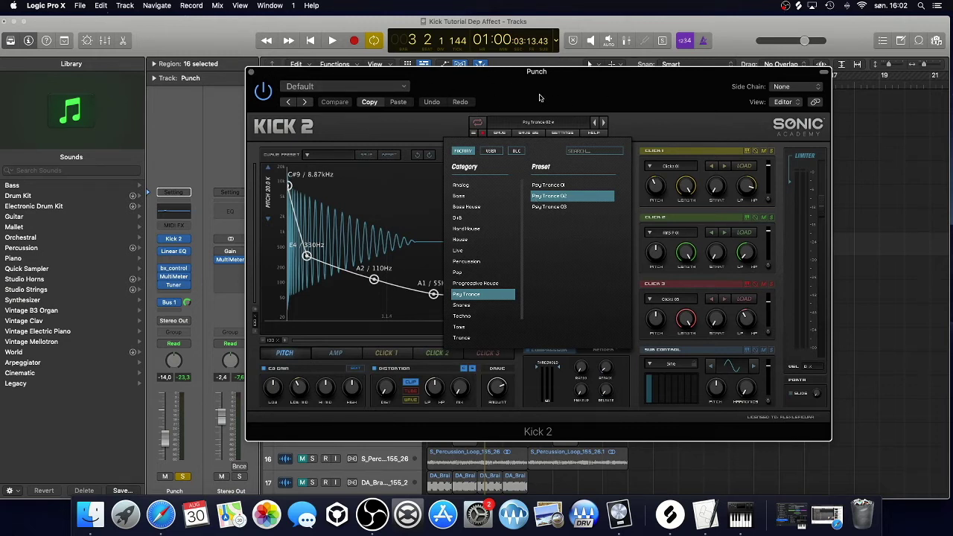
left_click_drag(541, 92, 545, 145)
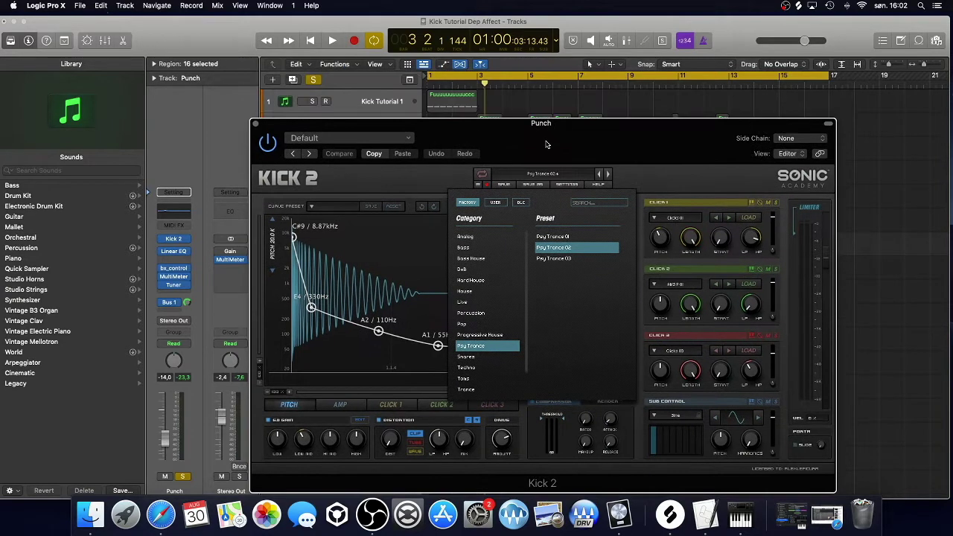
key("space")
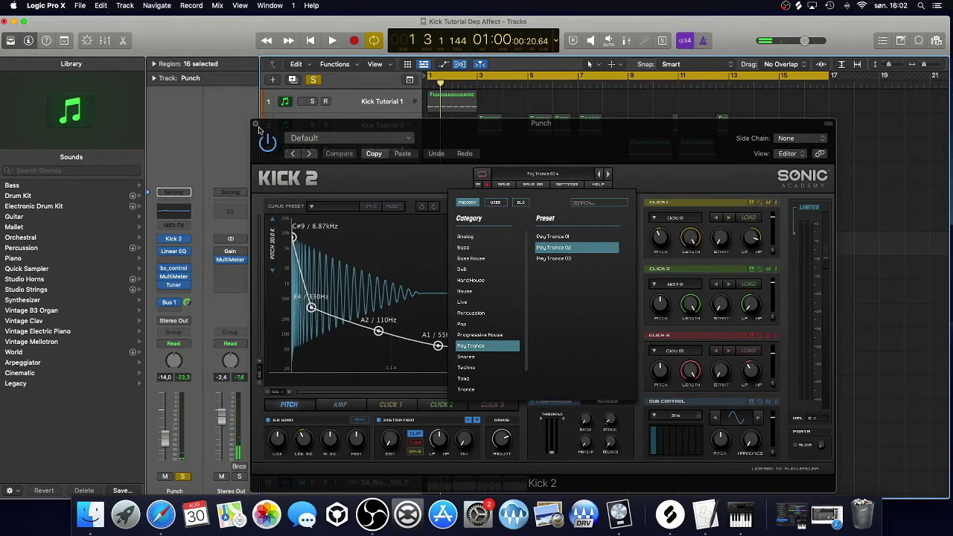
left_click(257, 124)
Step: Examine the Linear Phase EQ boost and the bx_control V2 Mono-Maker setting on the Punch track, closing each plug-in
left_click(179, 251)
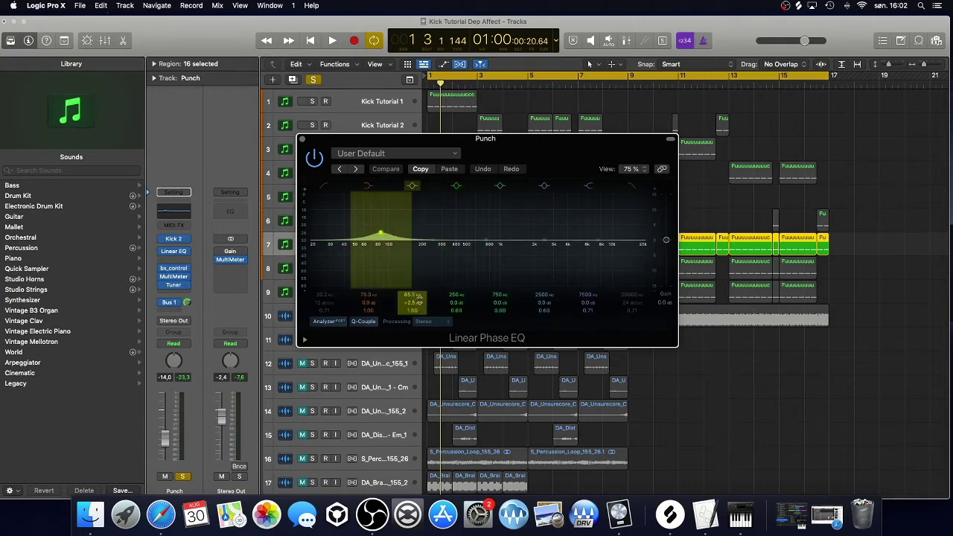
left_click(302, 140)
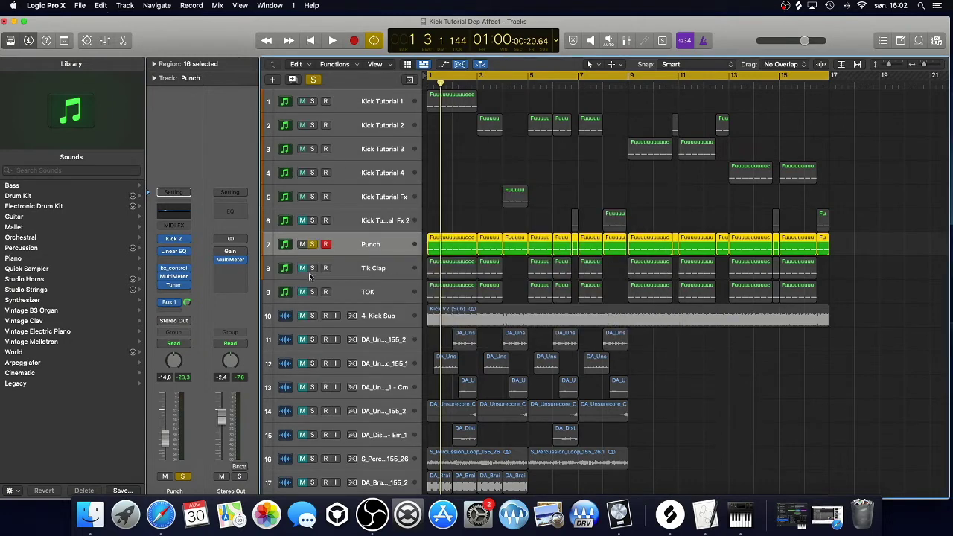
left_click(174, 268)
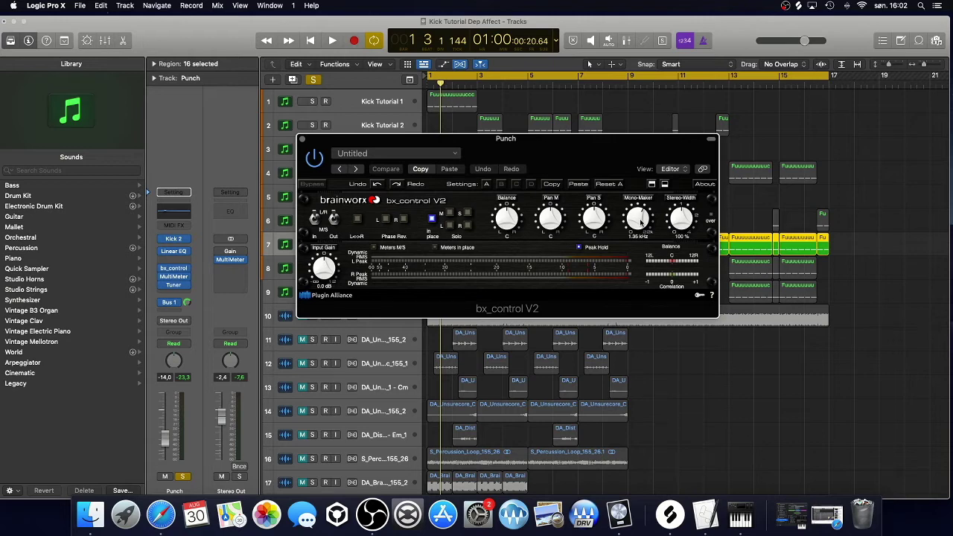
left_click(302, 139)
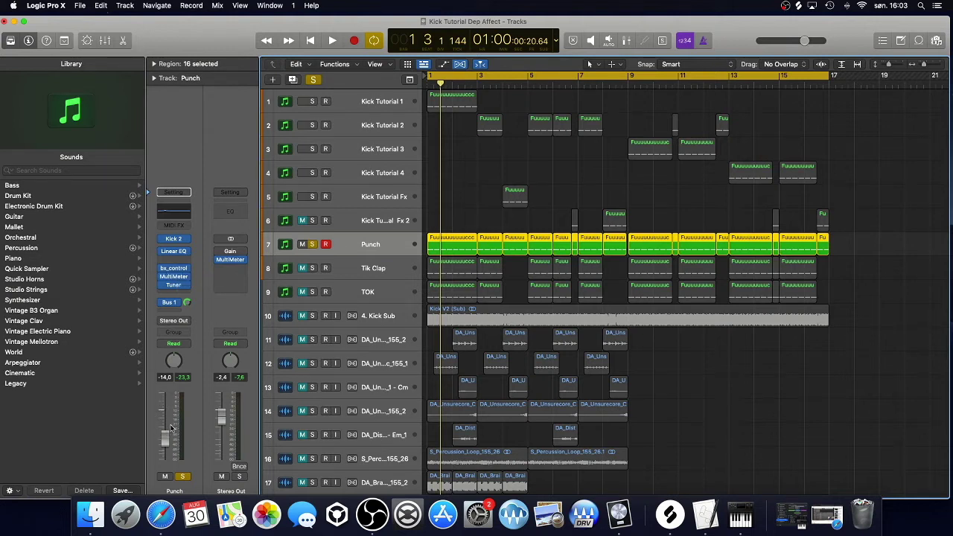
Step: Play back the soloed Punch track and enlarge the Tracks window to fill the screen
key("space")
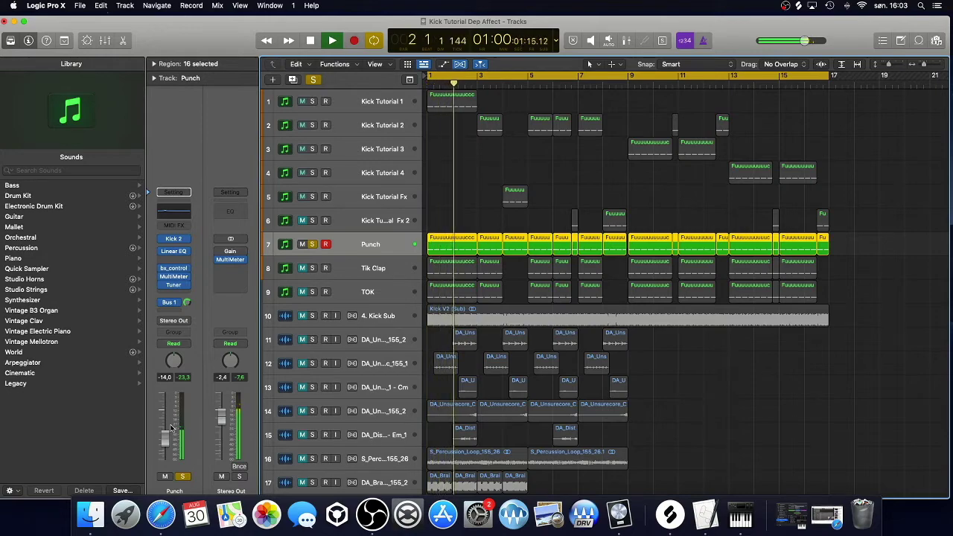
left_click_drag(237, 29, 594, 53)
double_click(594, 52)
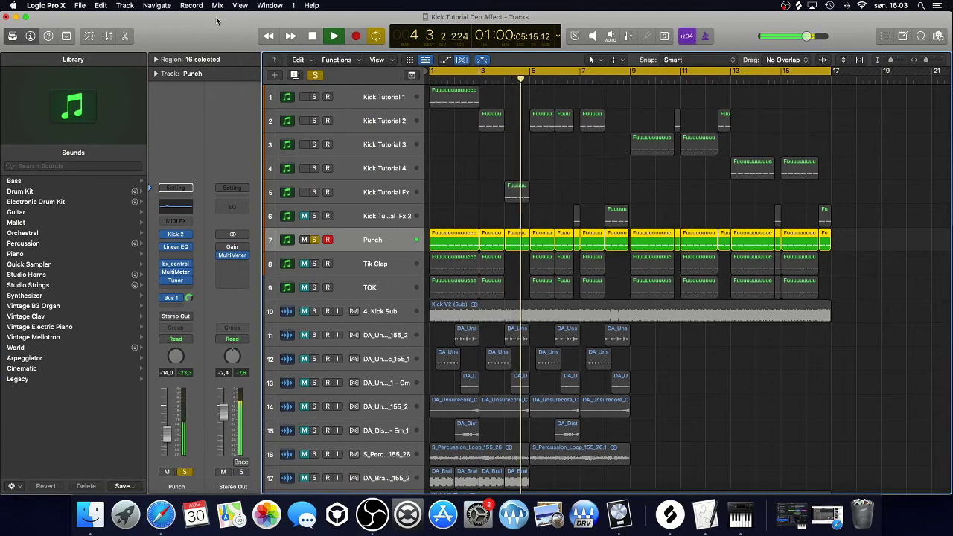
key("space")
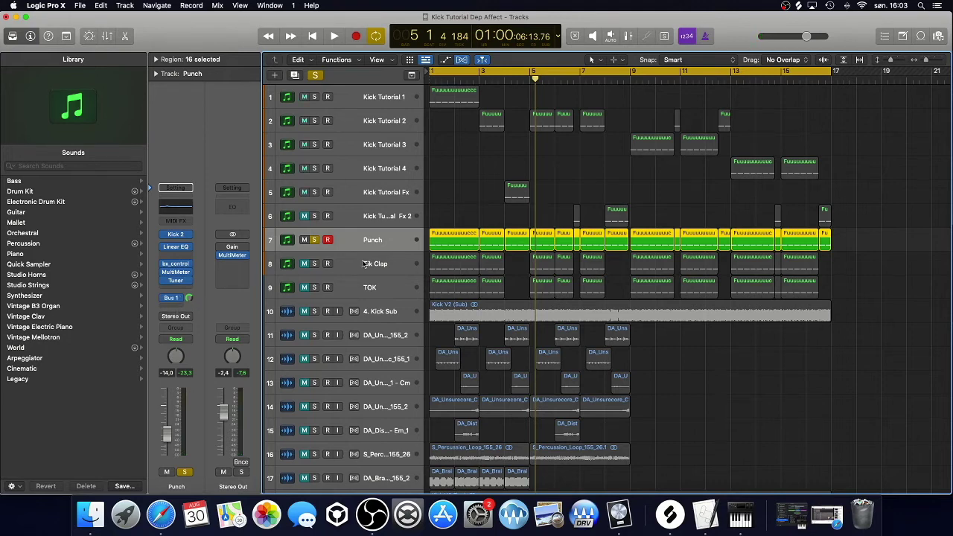
Step: Turn off solo on the Punch track and mute it, and unmute the Tik Clap track
left_click(314, 239)
left_click(303, 239)
left_click(379, 265)
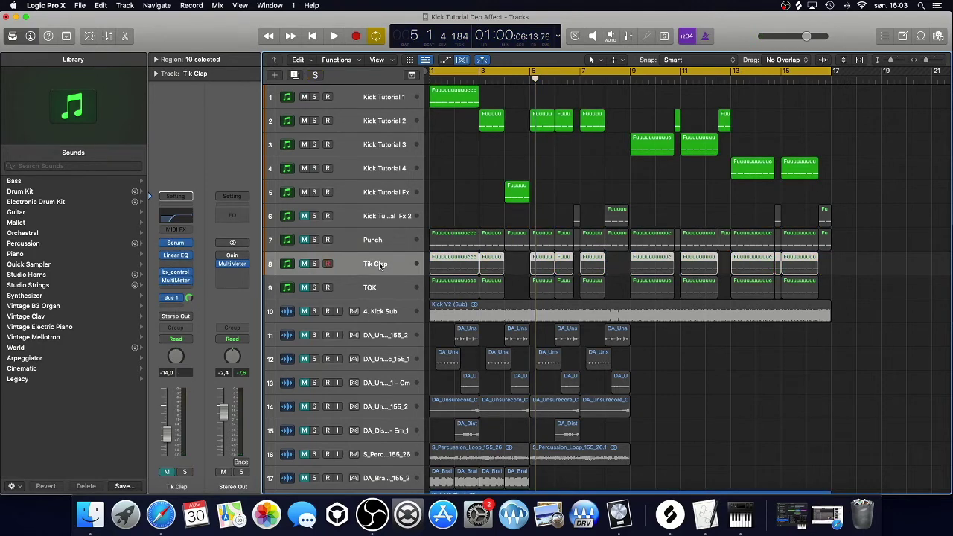
left_click(304, 263)
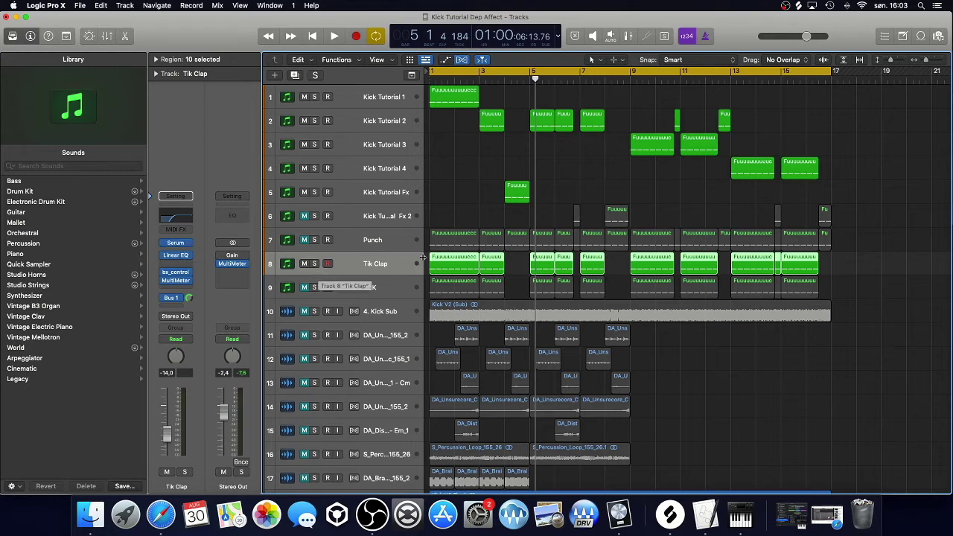
Step: Shorten the cycle range to bars 1 to 4 and play back Tik Clap together with the Kick Tutorial tracks
left_click(429, 72)
left_click_drag(429, 72, 533, 73)
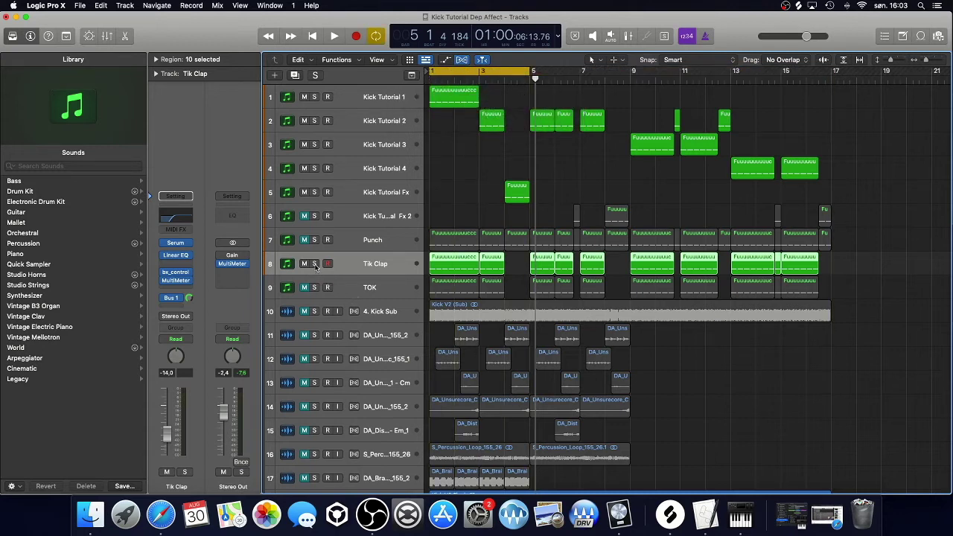
key("space")
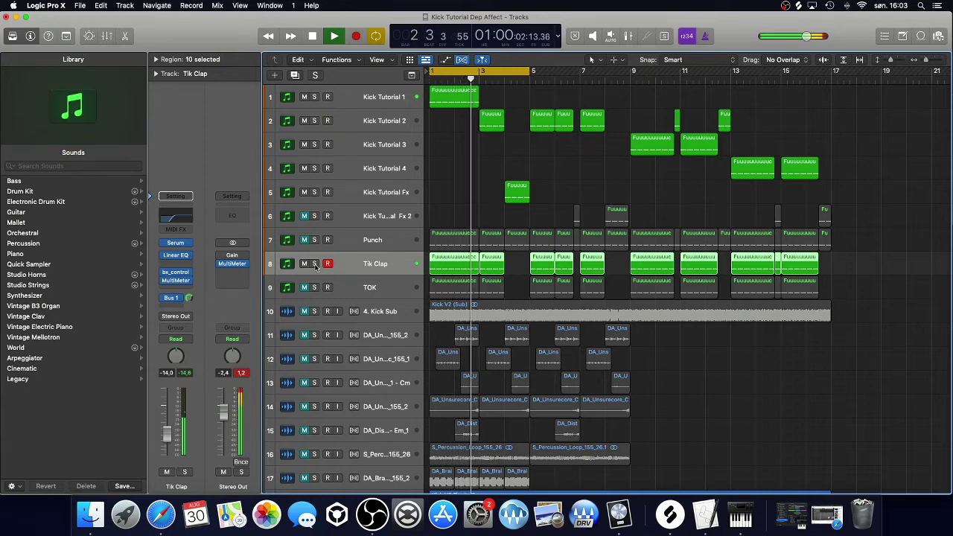
key("space")
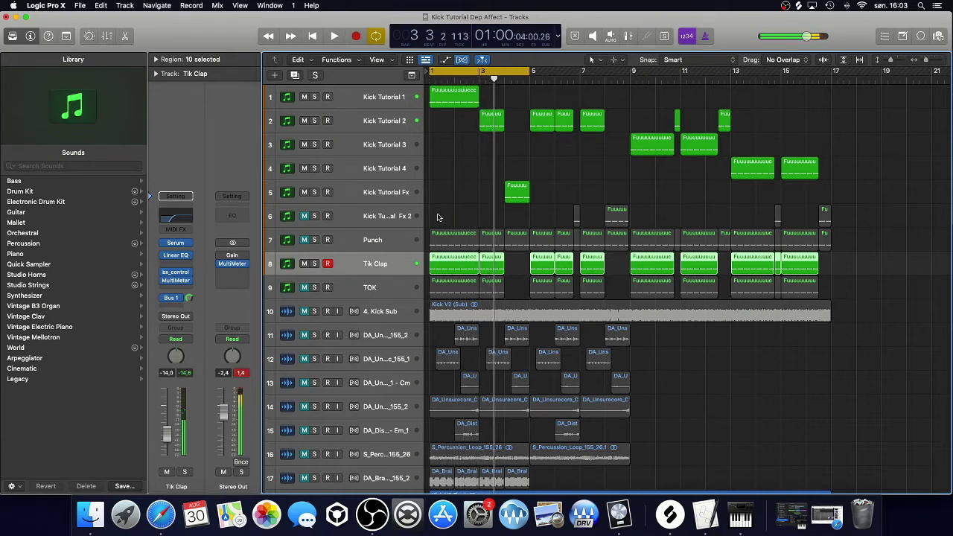
left_click_drag(529, 73, 503, 75)
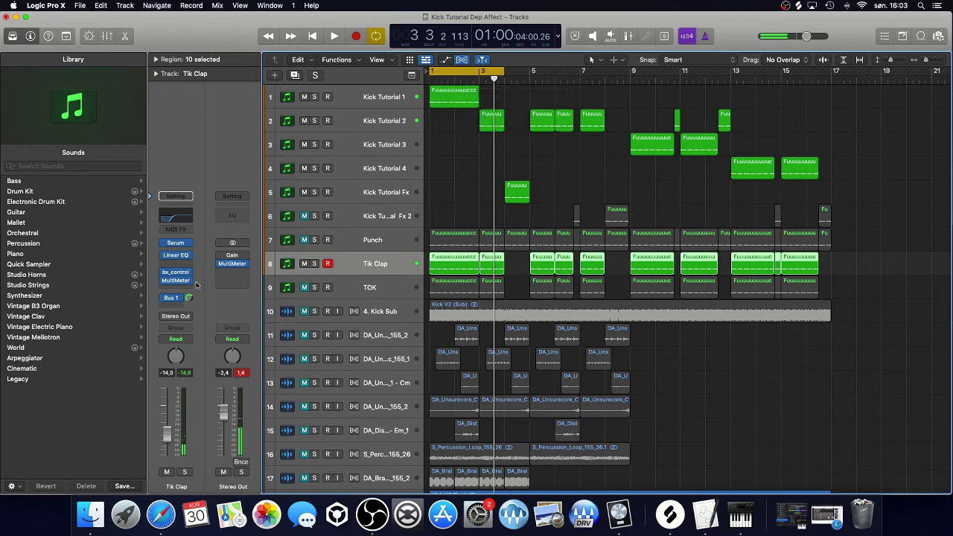
Step: Examine Tik Clap's Serum preset DR Kick Attack Clean 03 A and its effects during playback, and close Serum
mouse_move(177, 246)
key("v")
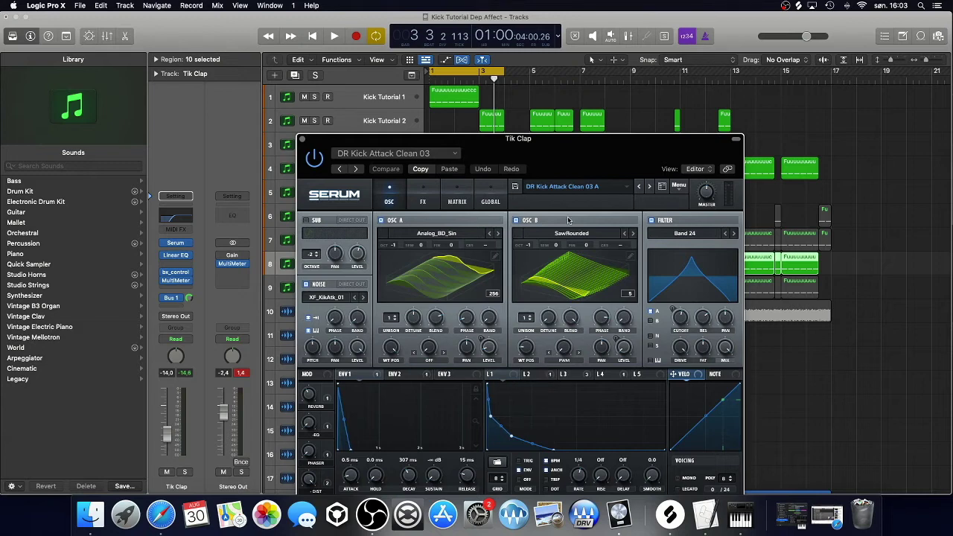
left_click_drag(549, 161, 421, 104)
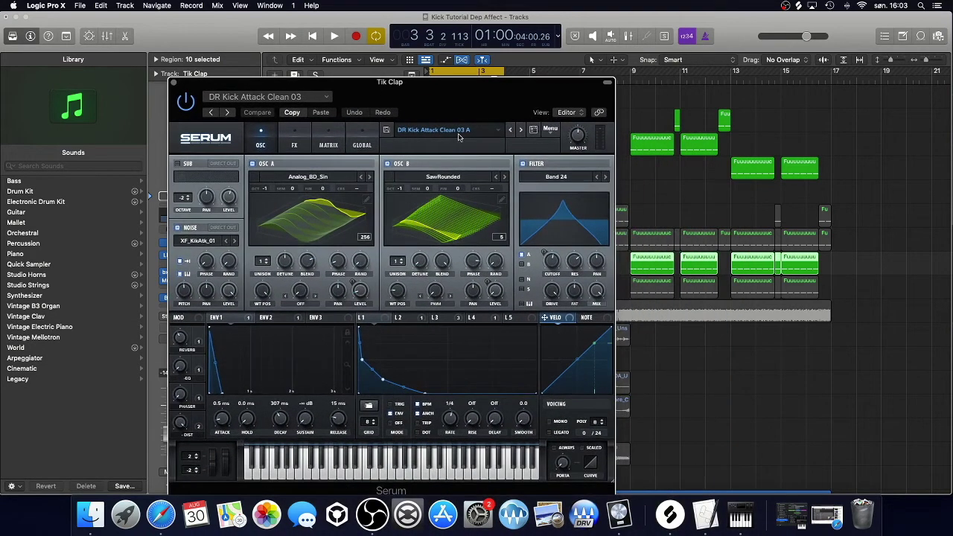
left_click_drag(461, 108, 301, 91)
key("space")
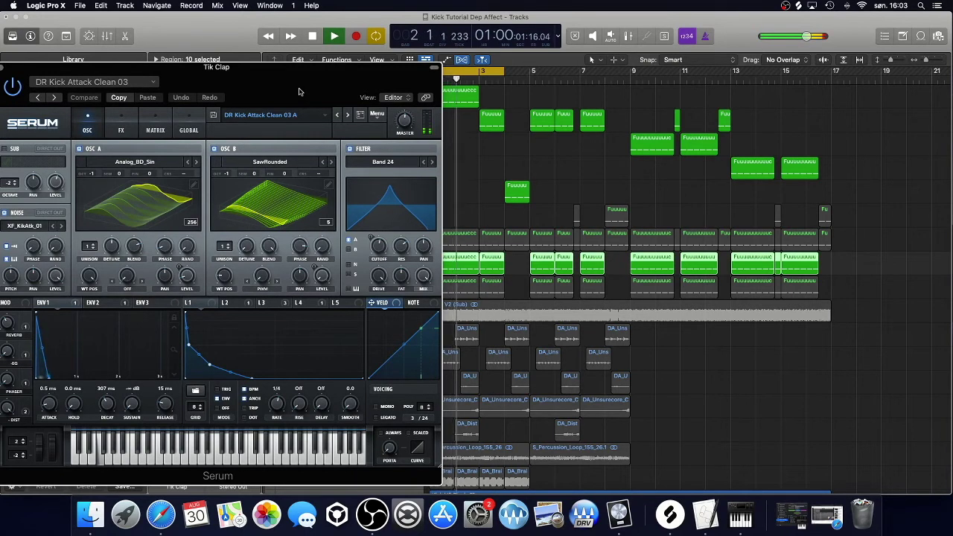
left_click_drag(298, 91, 540, 92)
left_click(362, 131)
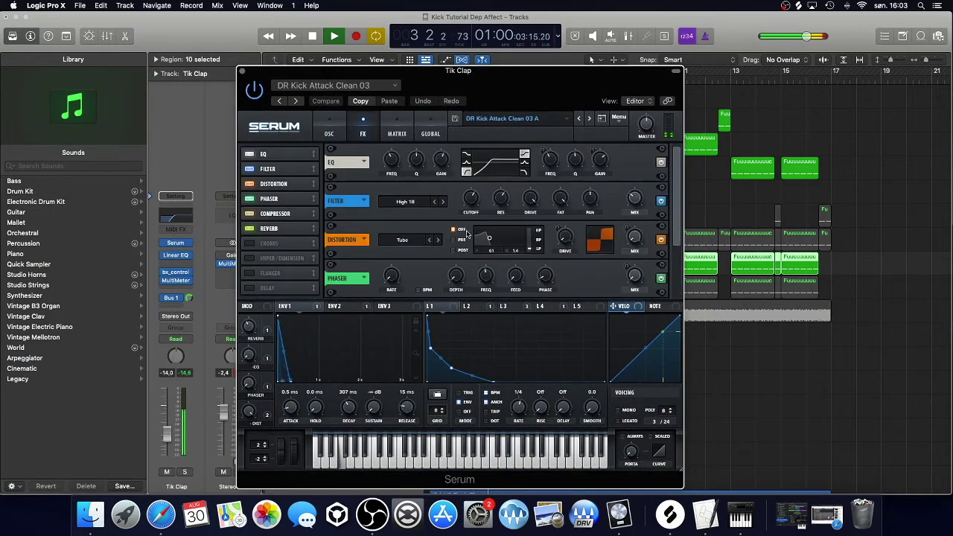
left_click(241, 71)
key("space")
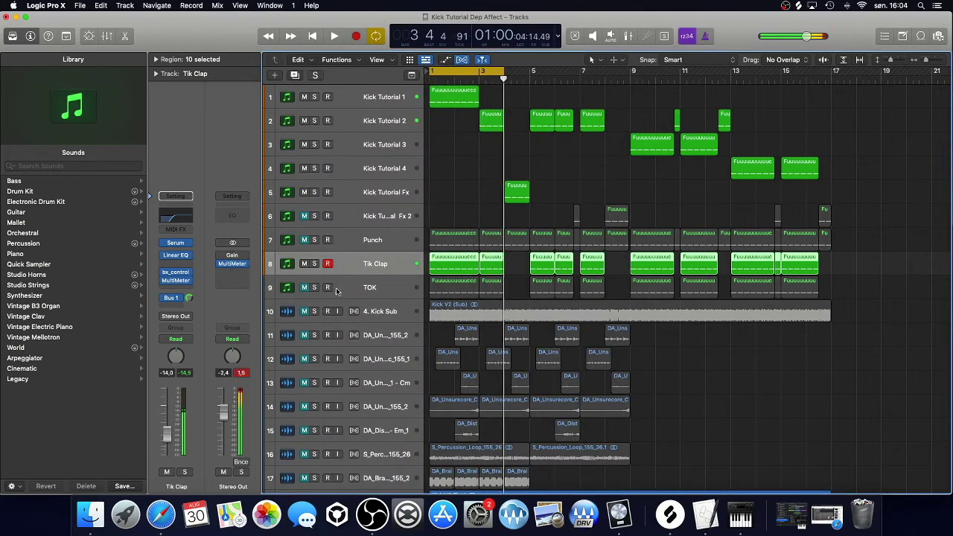
Step: Solo the TOK track and look up its Serum preset DR Kick Attack Dist 04 in the Fragment Audio Rawstyle Serum 2 bank
left_click(340, 287)
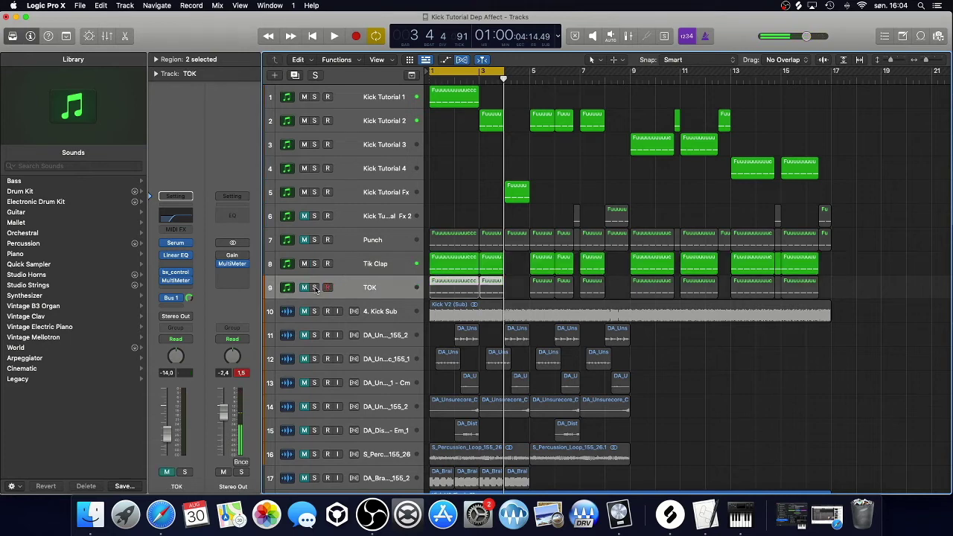
left_click(314, 288)
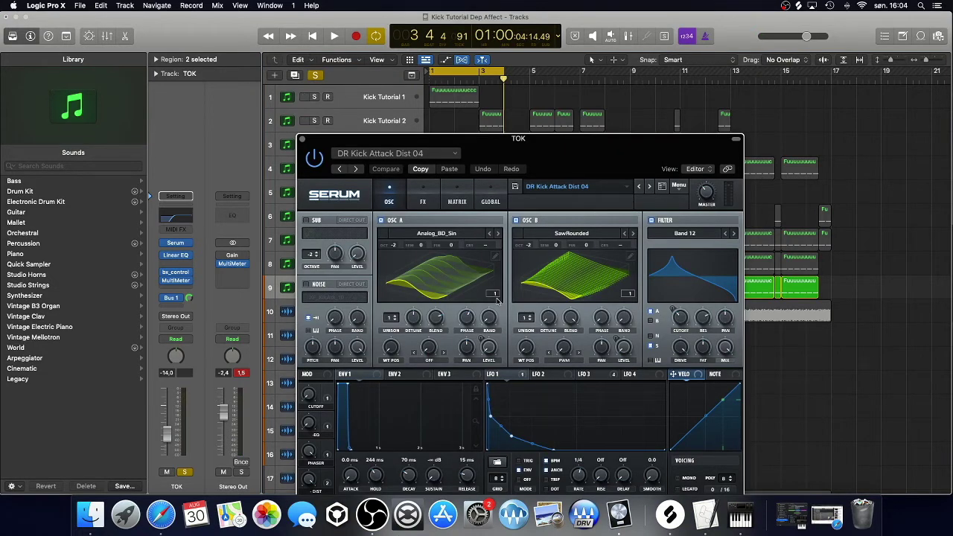
left_click(586, 187)
mouse_move(604, 421)
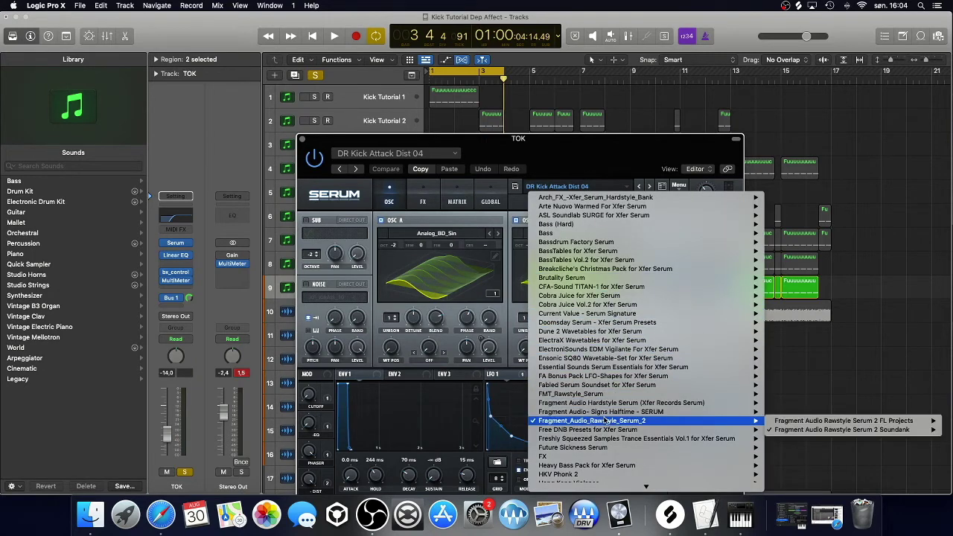
mouse_move(793, 430)
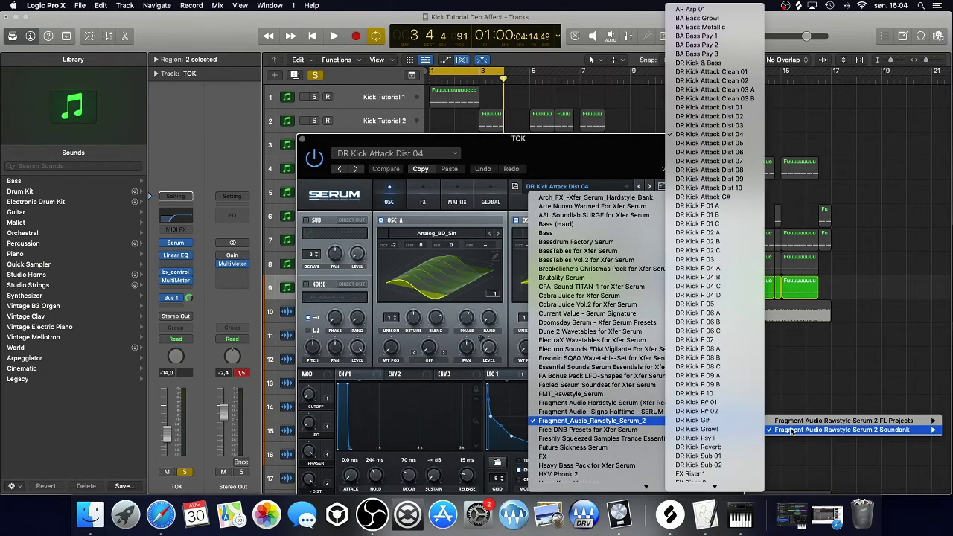
left_click(886, 247)
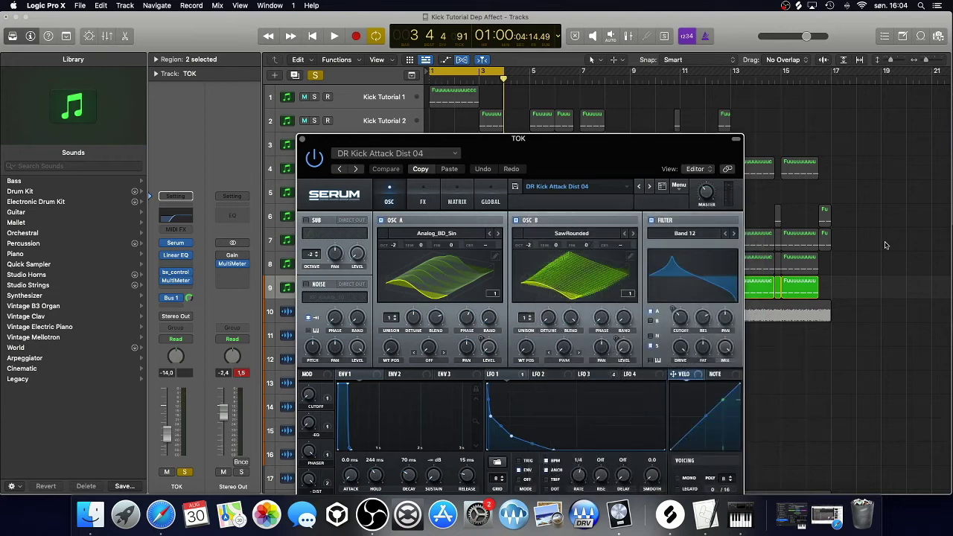
left_click(302, 139)
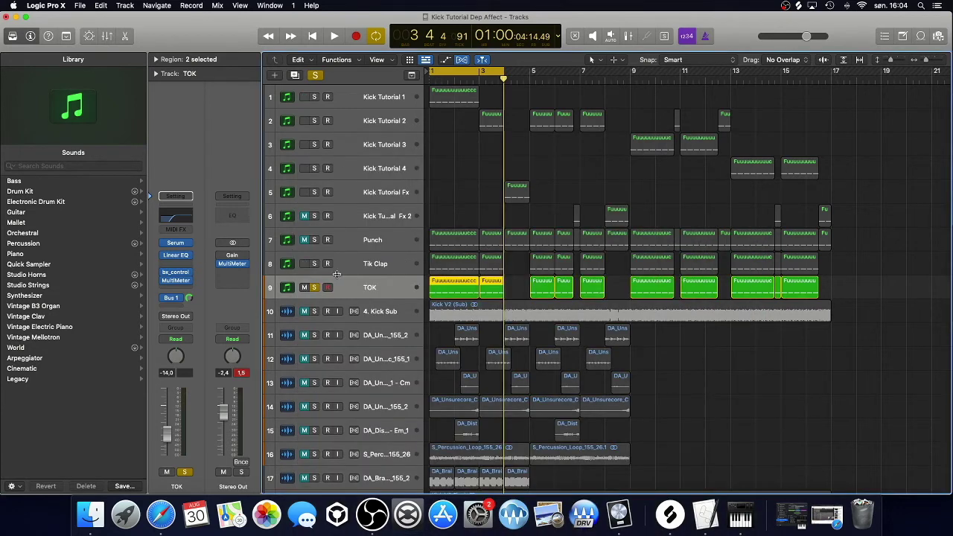
Step: Solo the Tik Clap, Punch and Kick Tutorial Fx 2 tracks alongside TOK
left_click(305, 288)
left_click(314, 263)
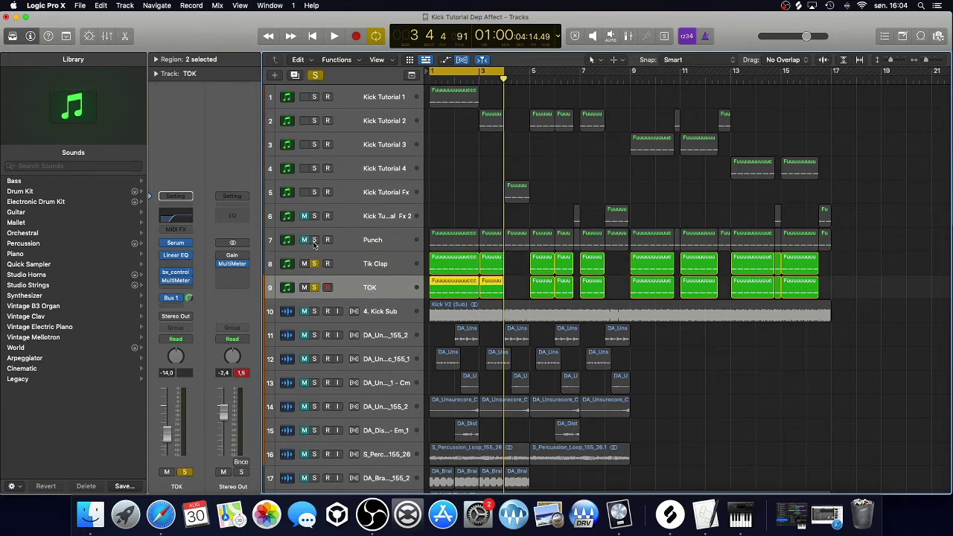
left_click(314, 239)
left_click(314, 216)
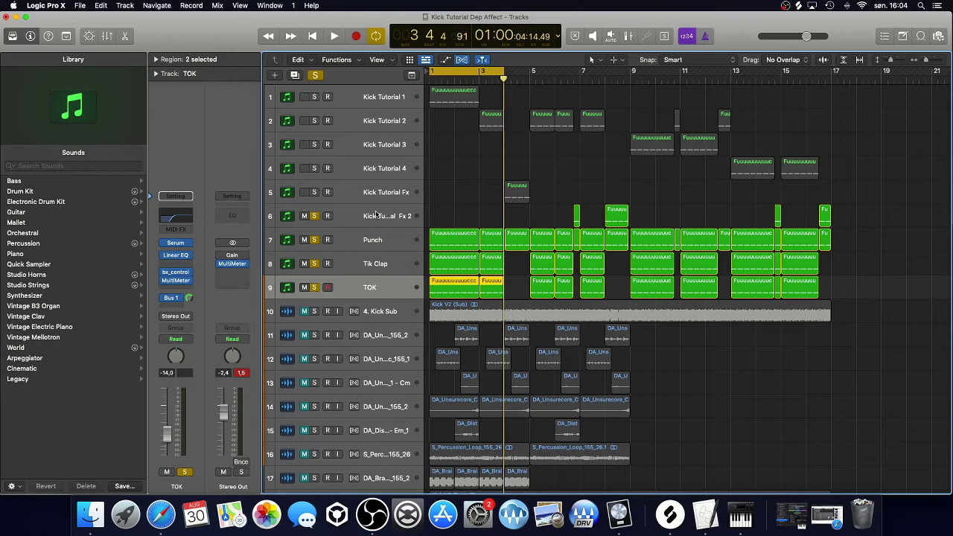
Step: Examine the bx_control V2 settings on the Tik Clap track, close the plug-in and select the TOK track
left_click(374, 265)
left_click(189, 275)
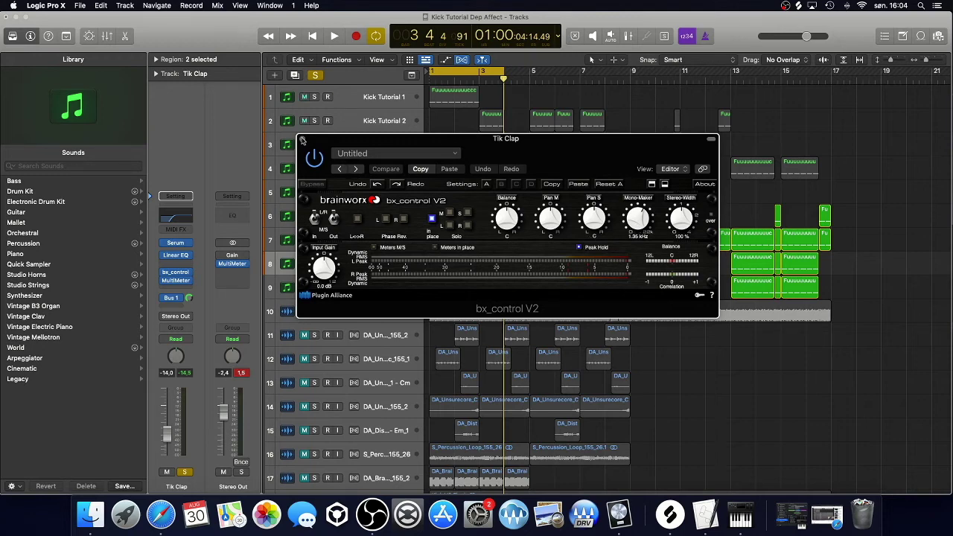
left_click(302, 139)
left_click(365, 287)
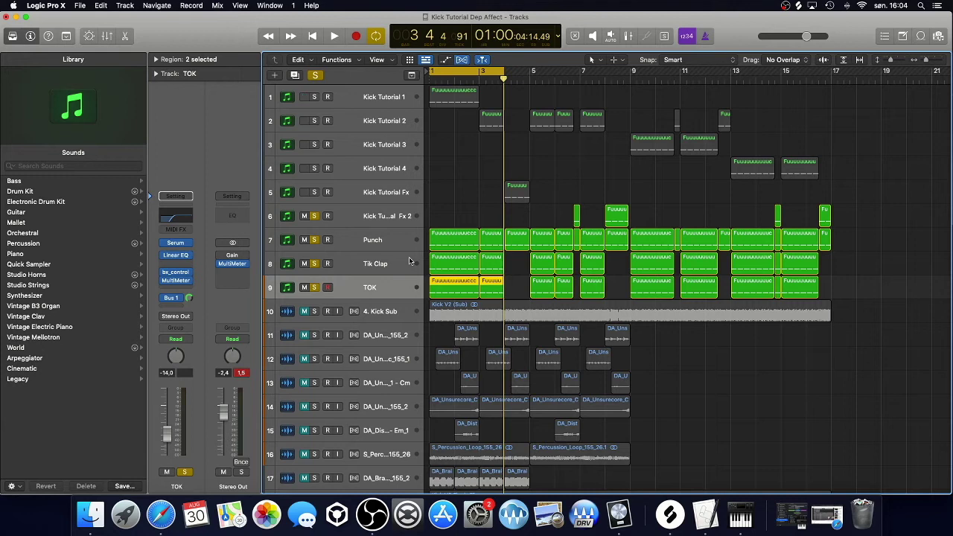
Step: Solo the Kick Tutorial 1, 2, 3, 4 and Fx tracks alongside the other soloed kick layers
left_click(314, 96)
left_click(314, 144)
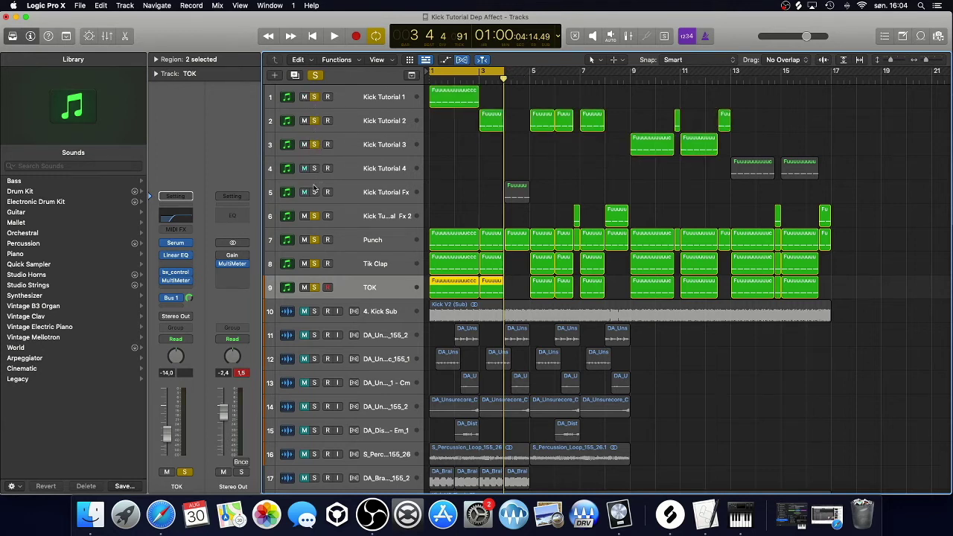
left_click(314, 186)
left_click(315, 169)
left_click(313, 192)
Step: Extend the cycle range to bar 17 and play through the soloed kick tracks
left_click_drag(503, 74, 626, 102)
key("space")
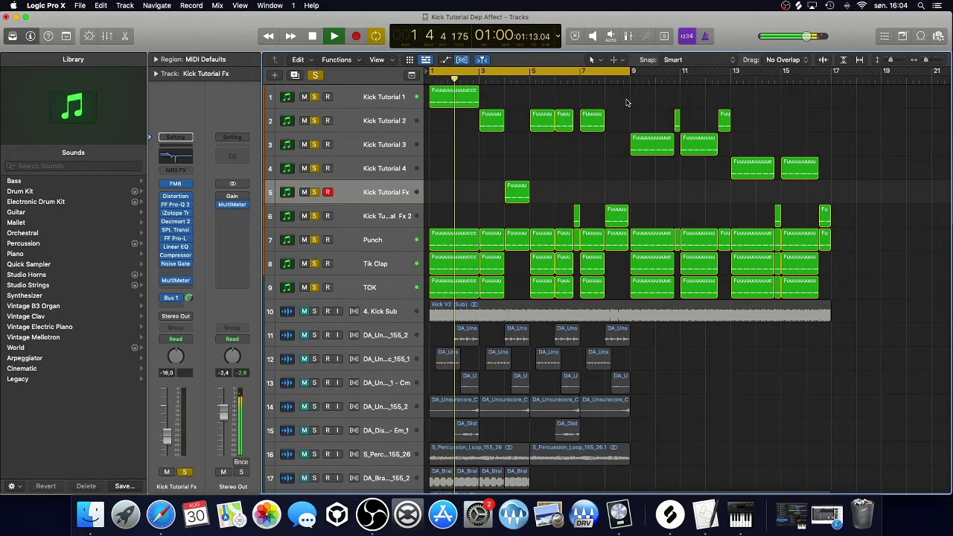
left_click_drag(629, 71, 827, 106)
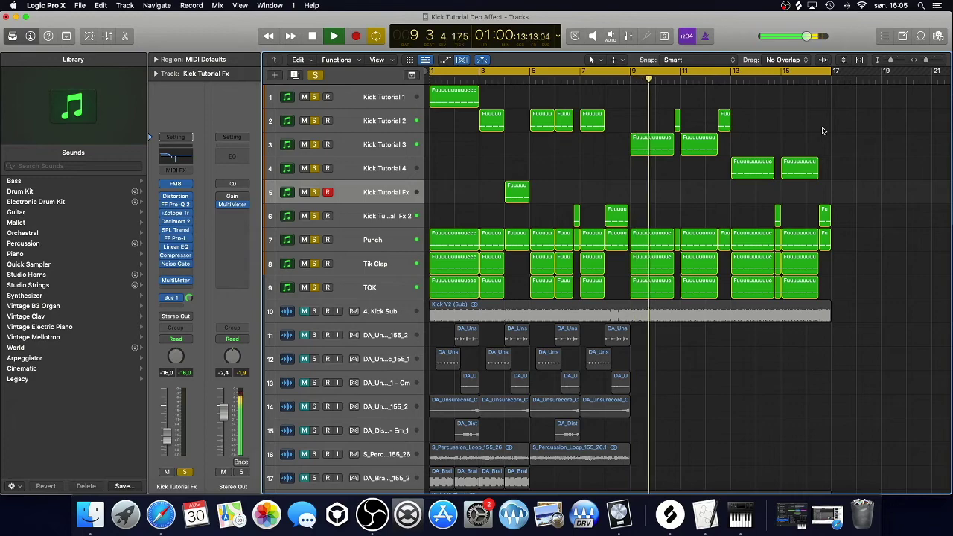
mouse_move(234, 32)
left_mouse_down()
mouse_move(597, 58)
mouse_move(247, 31)
left_mouse_up()
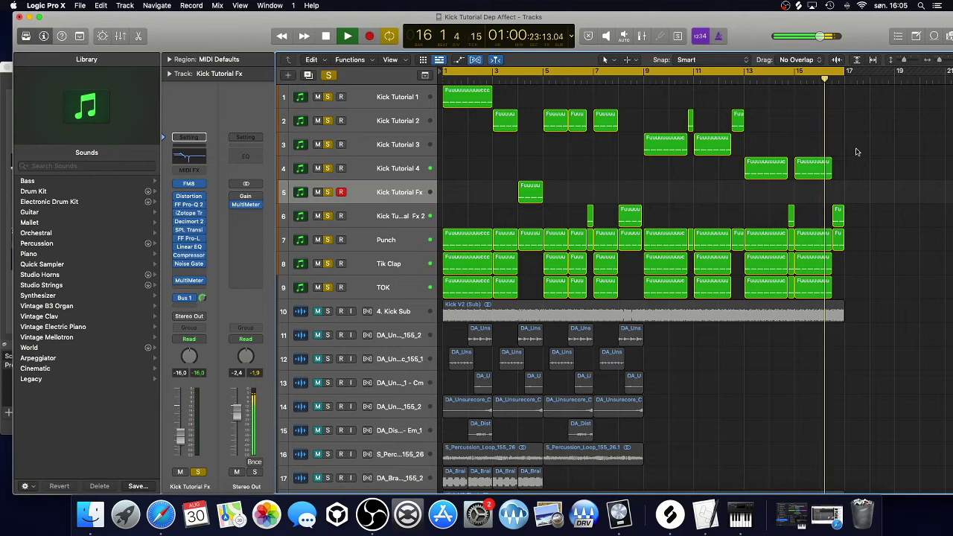
key("space")
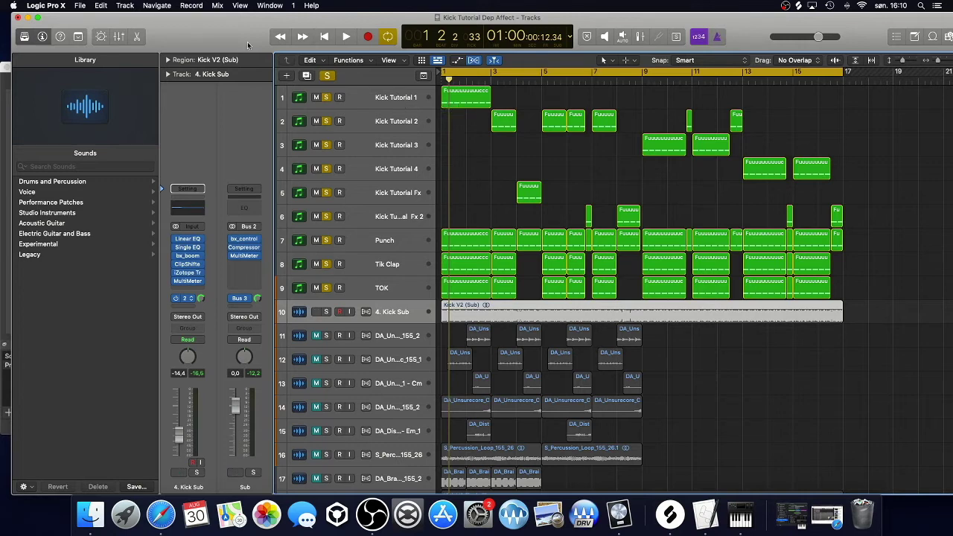
Step: Show the mixer and examine the Bus 3 sends on the Mid+Punch and Sub channels
left_click(125, 37)
scroll(793, 435, "right", 2)
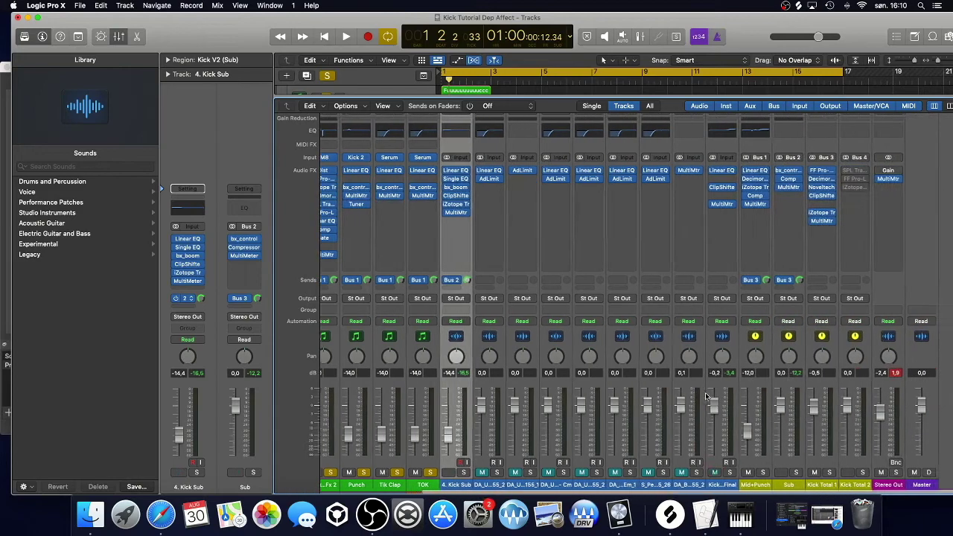
scroll(793, 435, "left", 1)
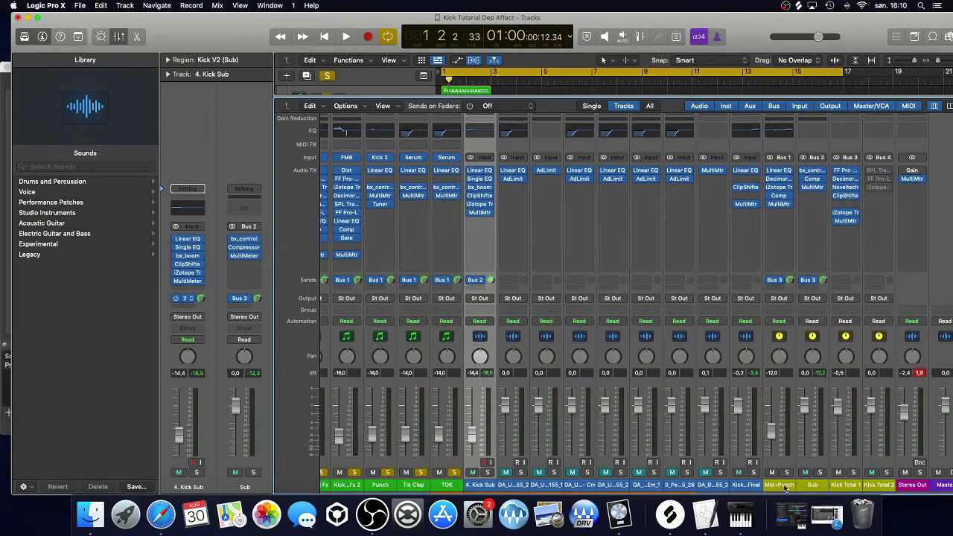
left_click(791, 292)
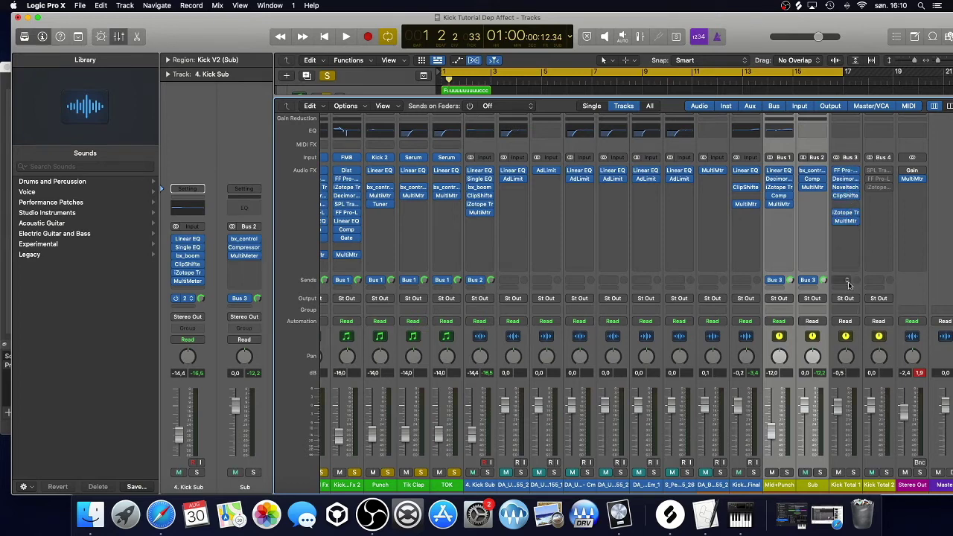
Step: Examine the FabFilter Pro-Q 2 and Decimort 2 settings on the Kick Total 1 channel, closing each plug-in
left_click(847, 171)
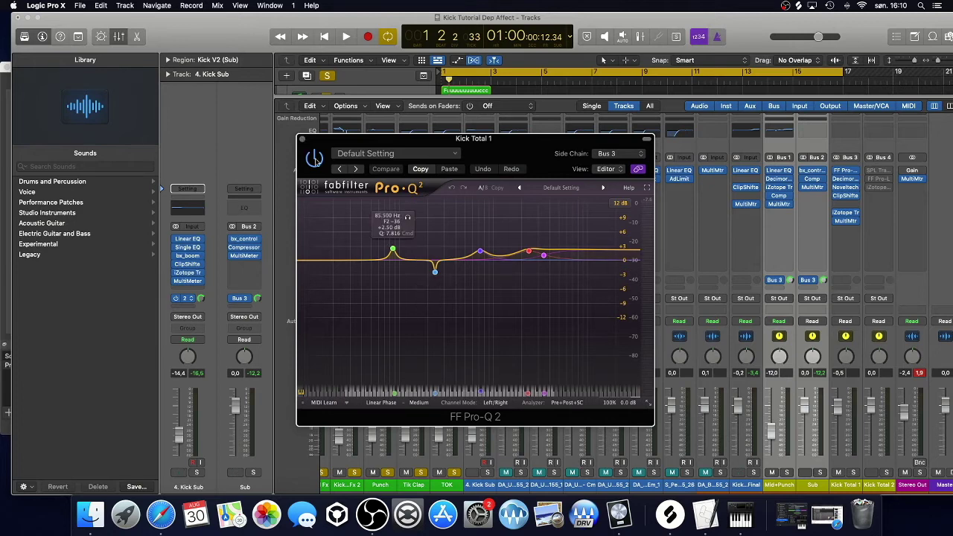
left_click(302, 140)
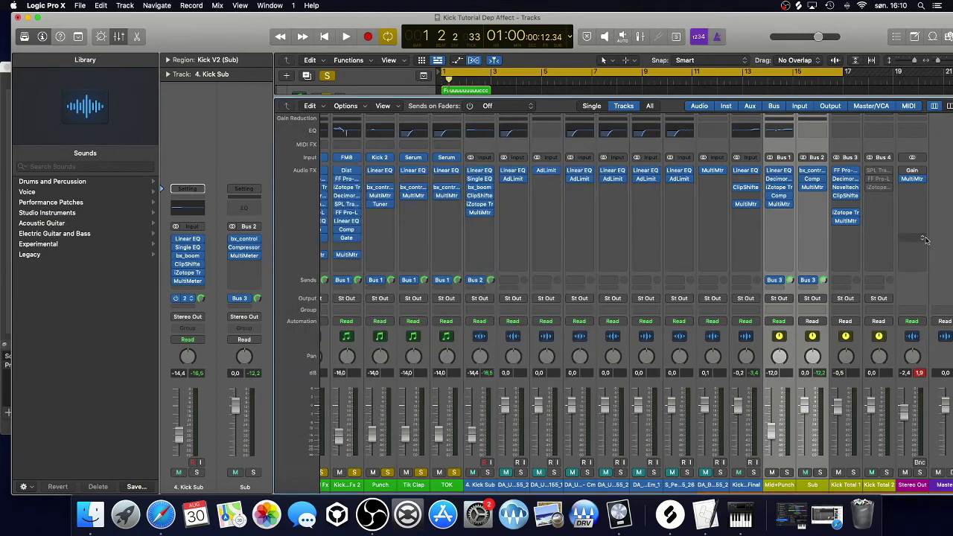
left_click(844, 186)
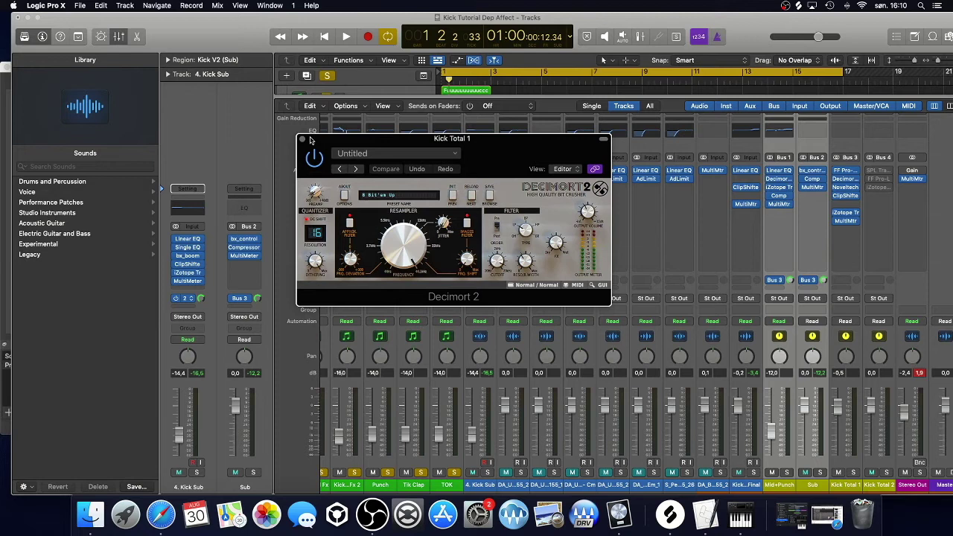
left_click(304, 140)
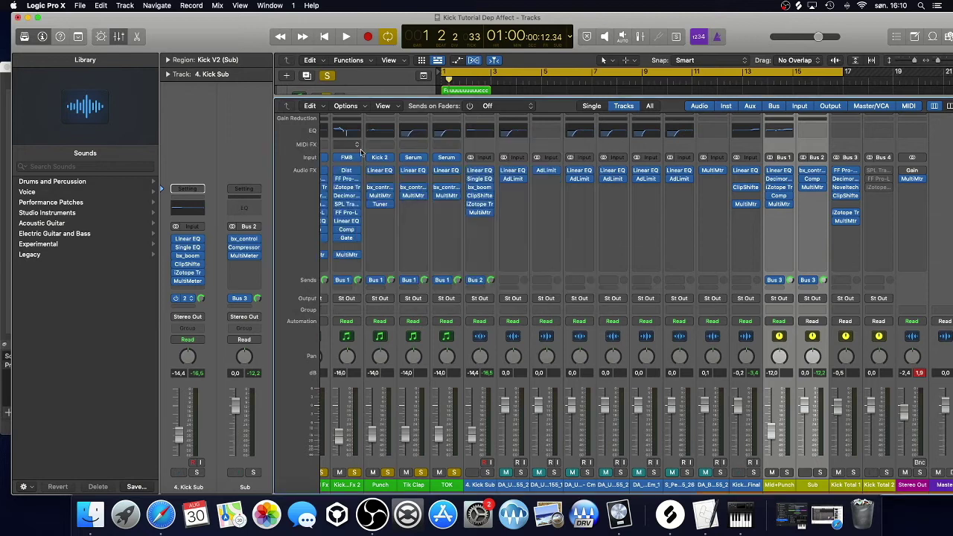
Step: Examine the Noveltech Character and ClipShifter settings on the Kick Total 1 channel, closing each plug-in
left_click(846, 187)
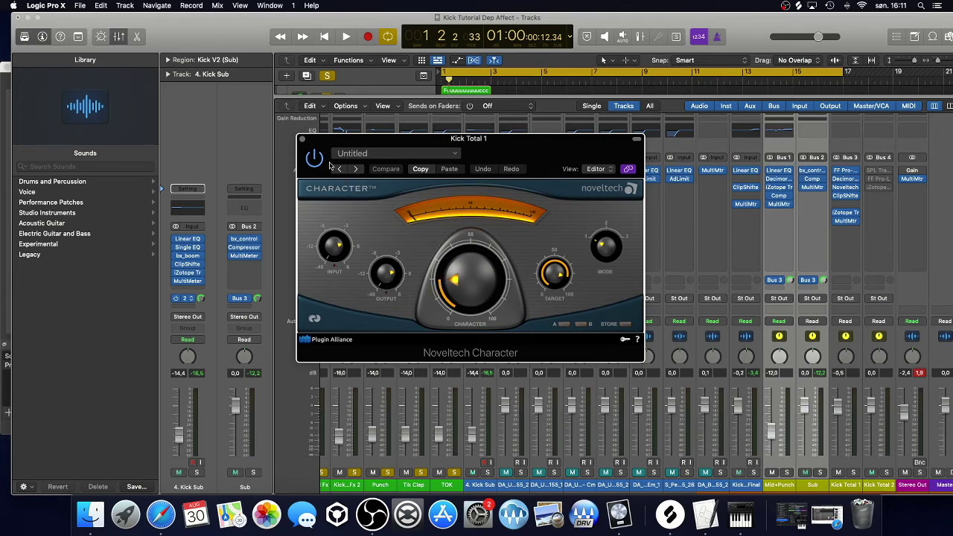
left_click(302, 140)
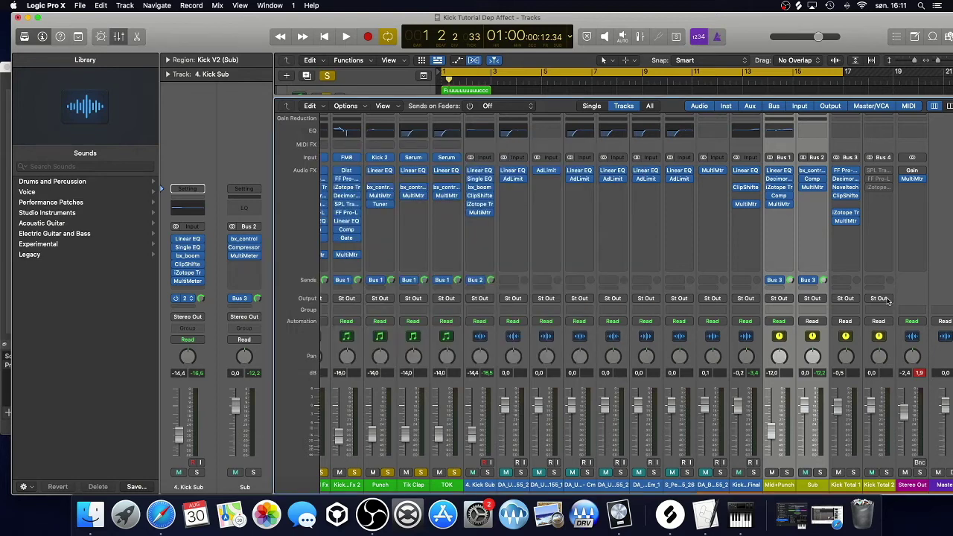
left_click(845, 195)
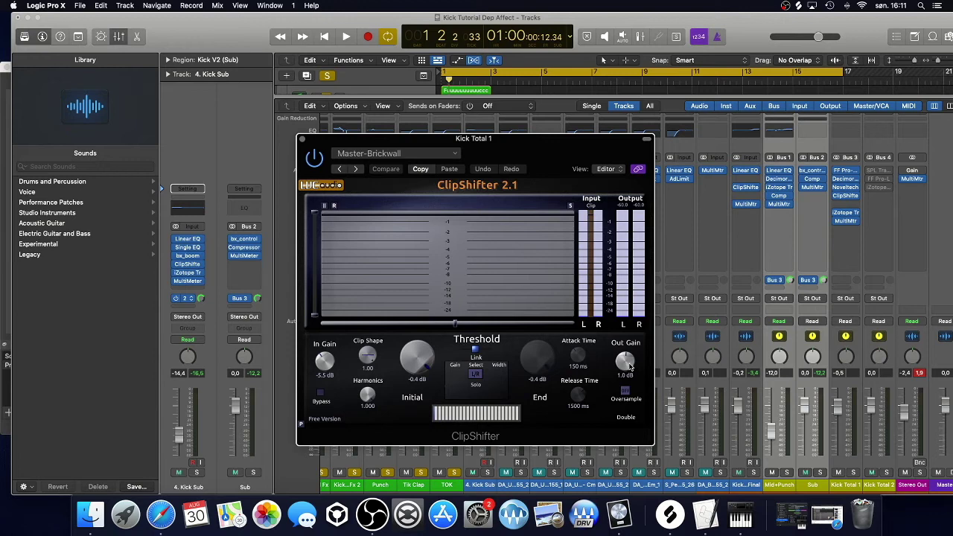
left_click(301, 140)
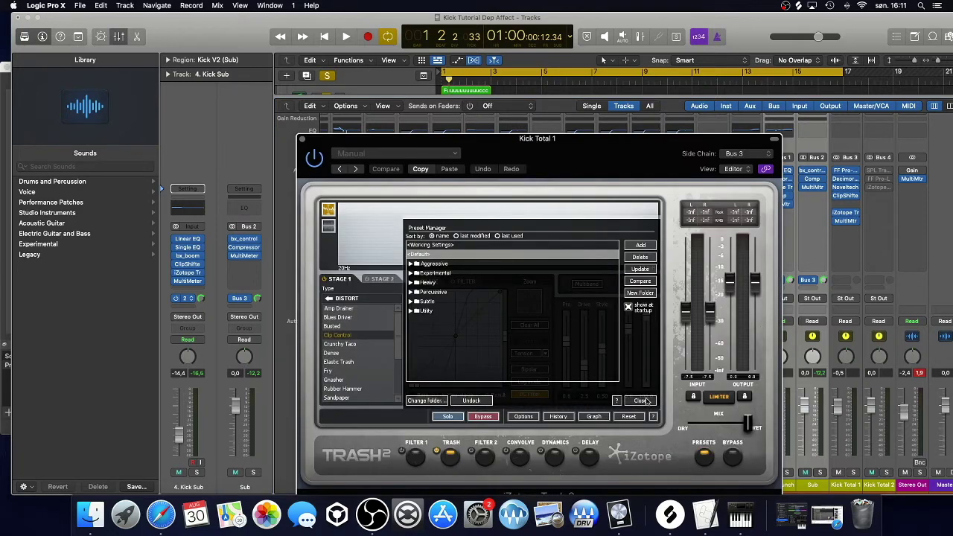
Step: Dismiss the Preset Manager in Kick Total 1's iZotope Trash 2, examine the Clip Control distortion settings, and close the plug-in and mixer
left_click(646, 401)
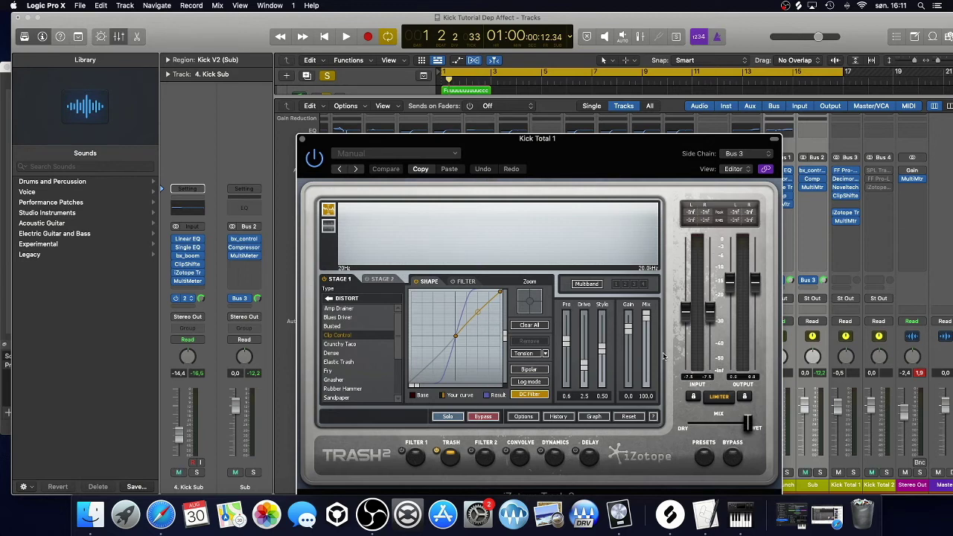
left_click(302, 139)
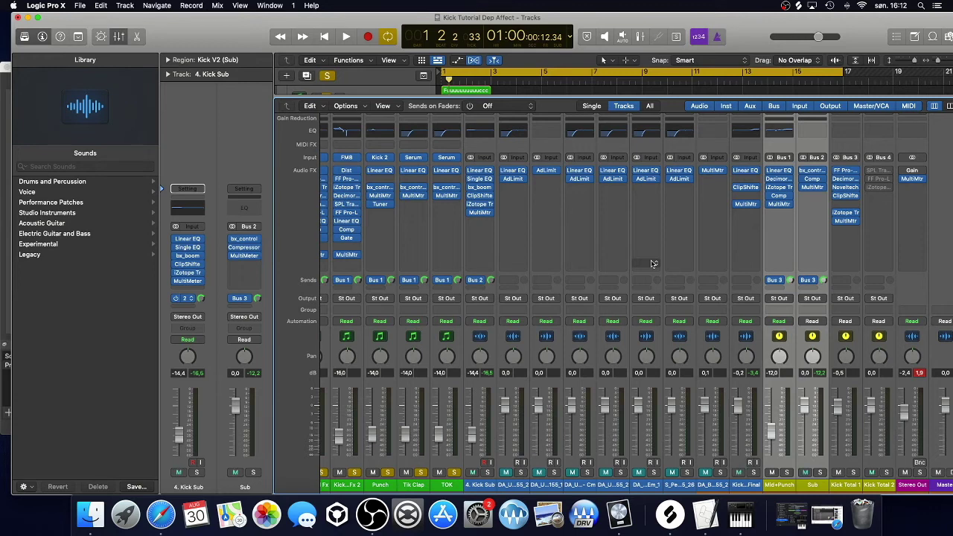
left_click(120, 37)
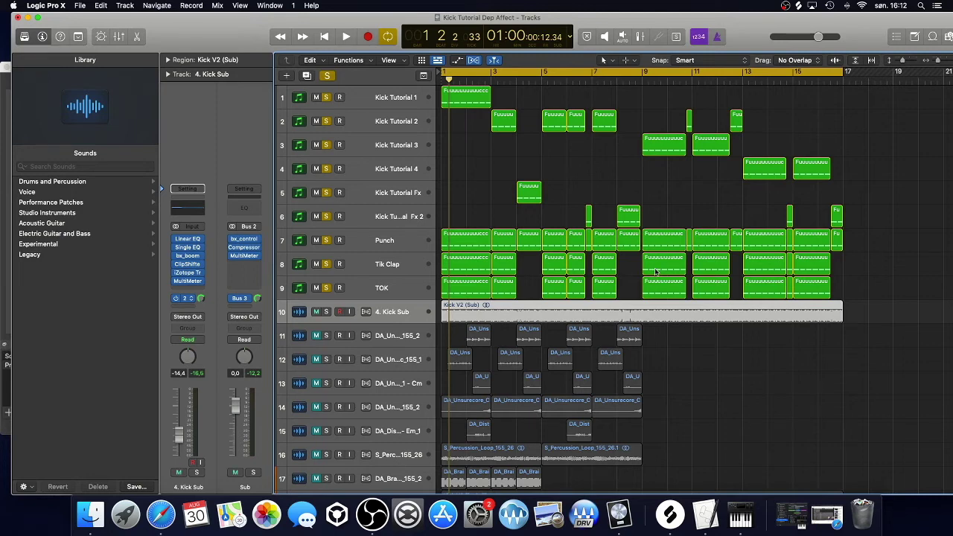
Step: Unsolo the kick tracks from TOK up to Kick Tutorial 1, and mute them along with 4. Kick Sub
scroll(654, 273, "down", 1)
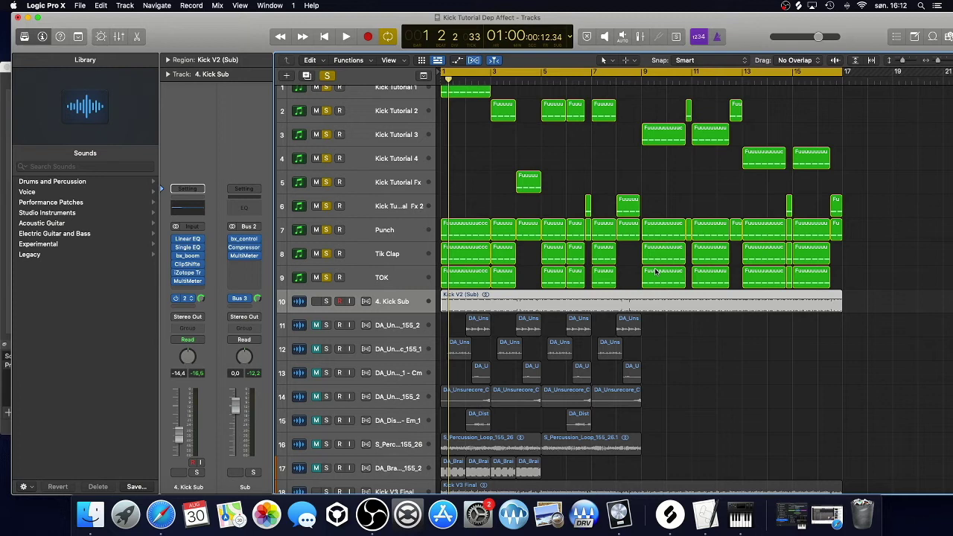
left_click(326, 277)
left_click_drag(328, 278, 328, 89)
scroll(399, 214, "up", 2)
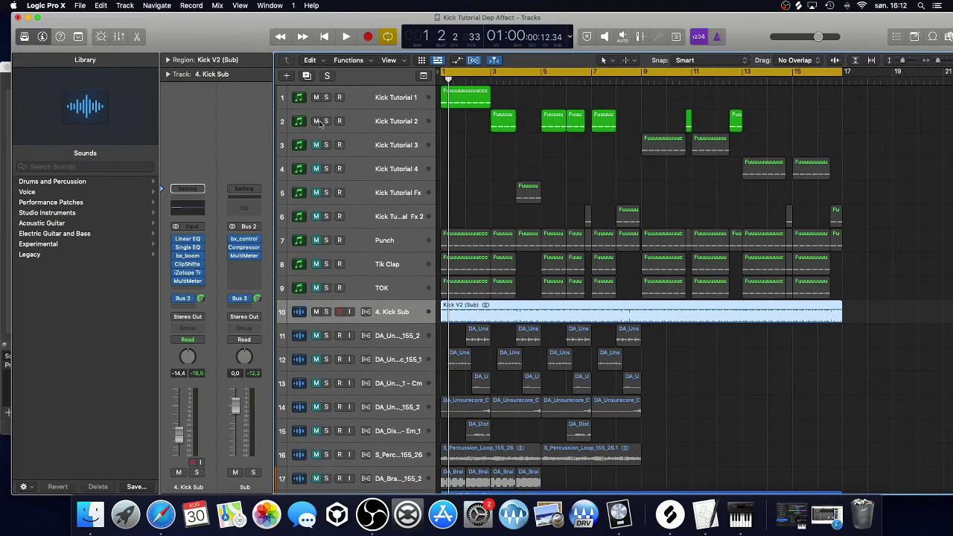
scroll(596, 328, "down", 3)
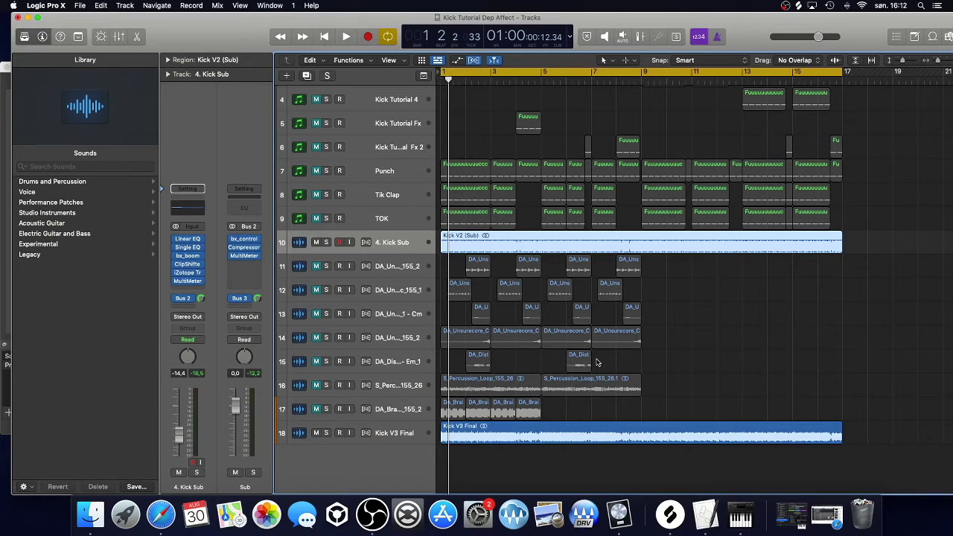
left_click(319, 244)
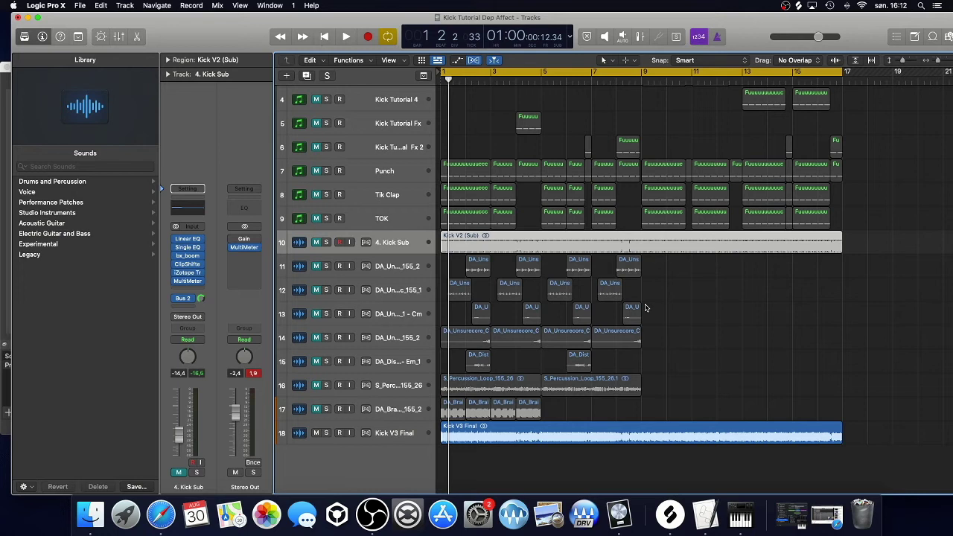
Step: Listen to the Kick V3 Final track soloed, and unsolo it when playback stops
left_click(417, 432)
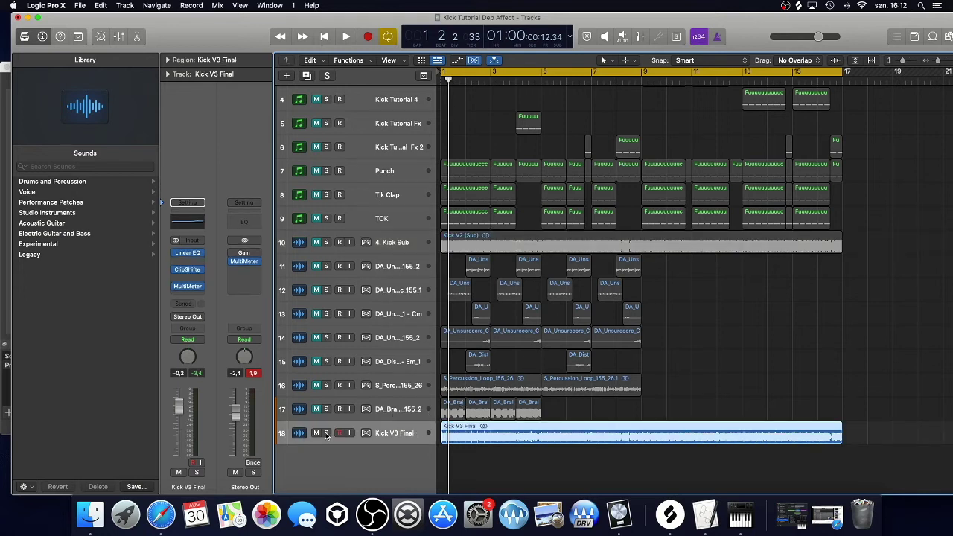
left_click(326, 433)
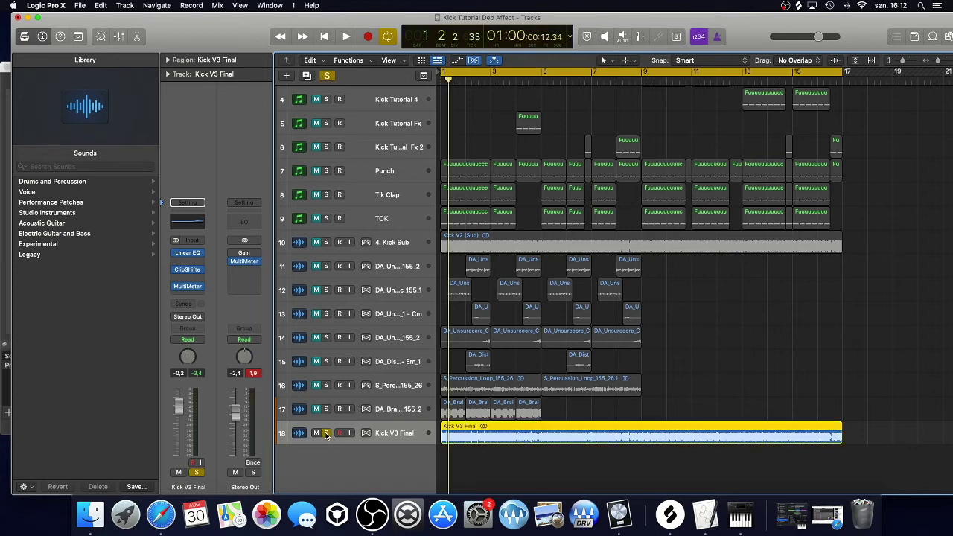
key("space")
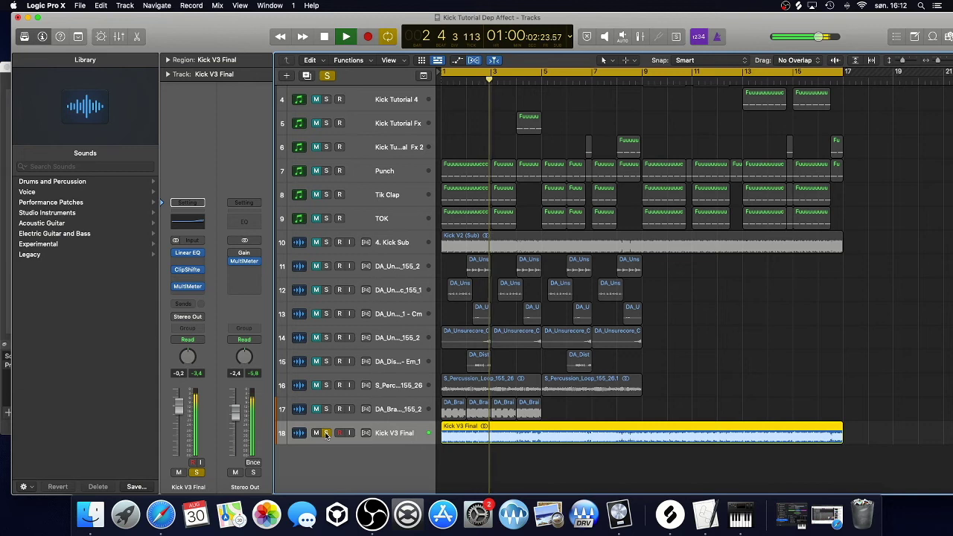
key("space")
left_click(326, 433)
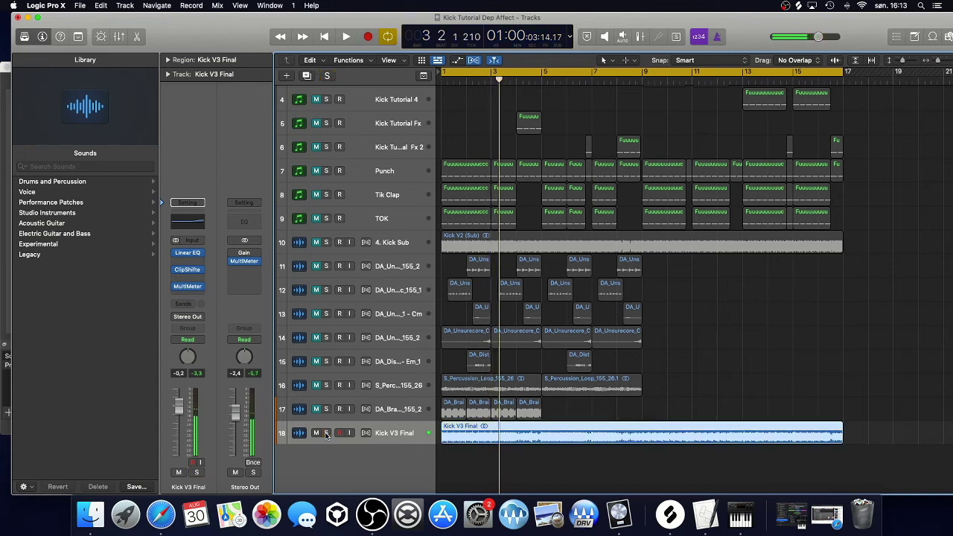
left_click(339, 432)
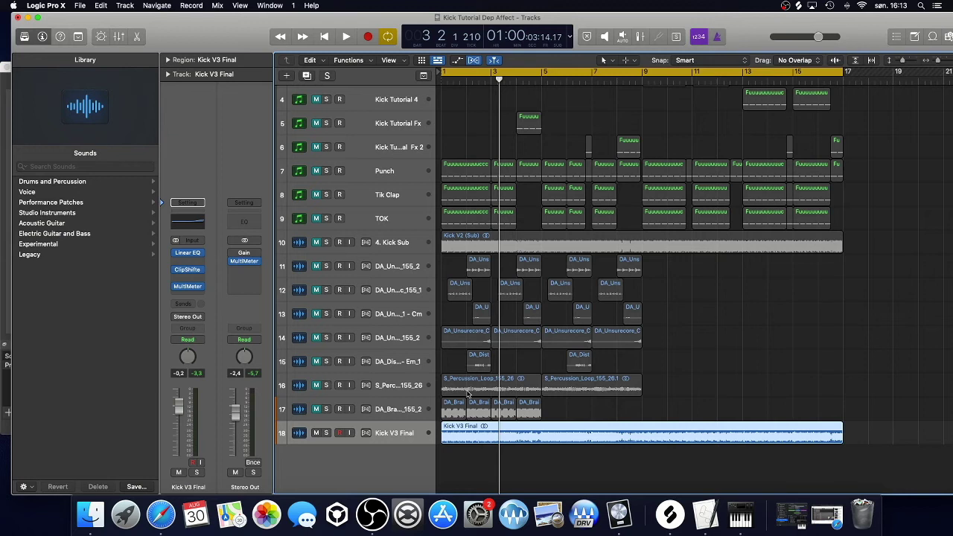
Step: Unmute 4. Kick Sub, solo it together with Kick V3 Final, and play both from the start of the project
left_click(314, 245)
left_click(326, 432)
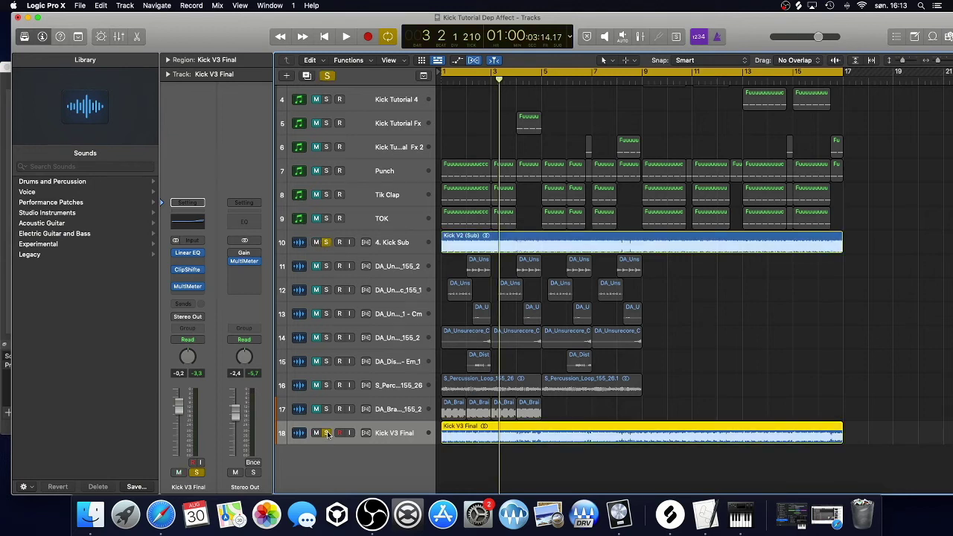
key("Return")
key("space")
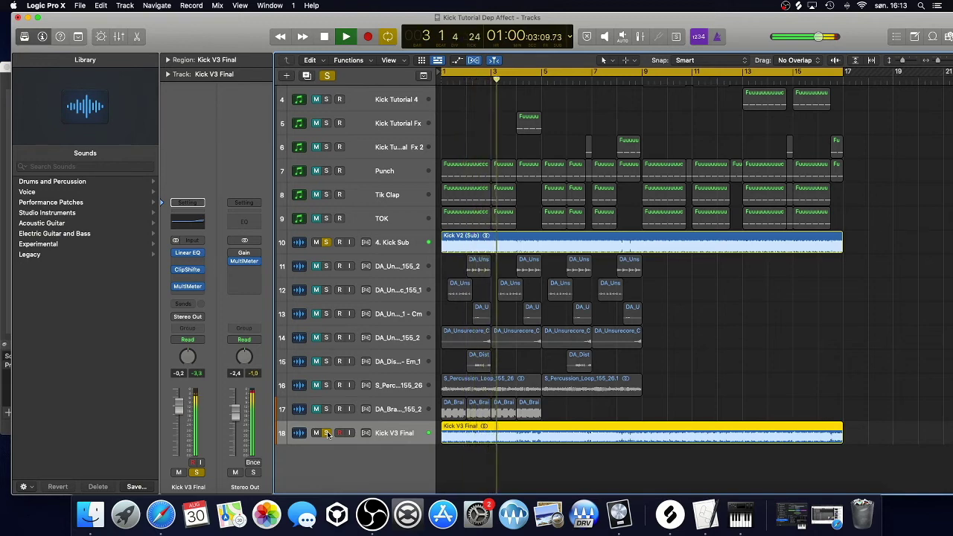
key("space")
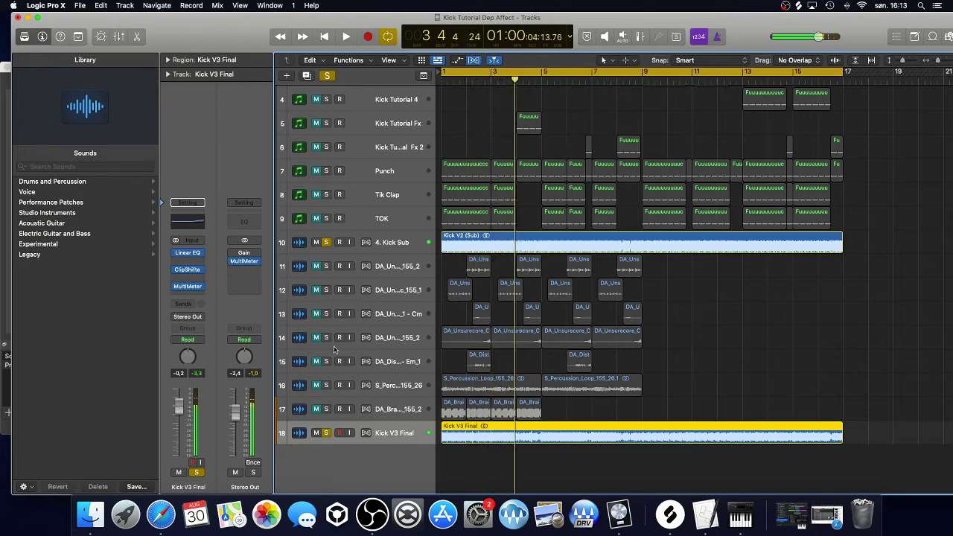
Step: Deselect the Kick V3 Final region and select the Kick Tutorial 1 track to show its effects chain
mouse_move(200, 38)
left_mouse_down()
mouse_move(497, 40)
mouse_move(430, 29)
mouse_move(593, 41)
mouse_move(196, 20)
left_mouse_up()
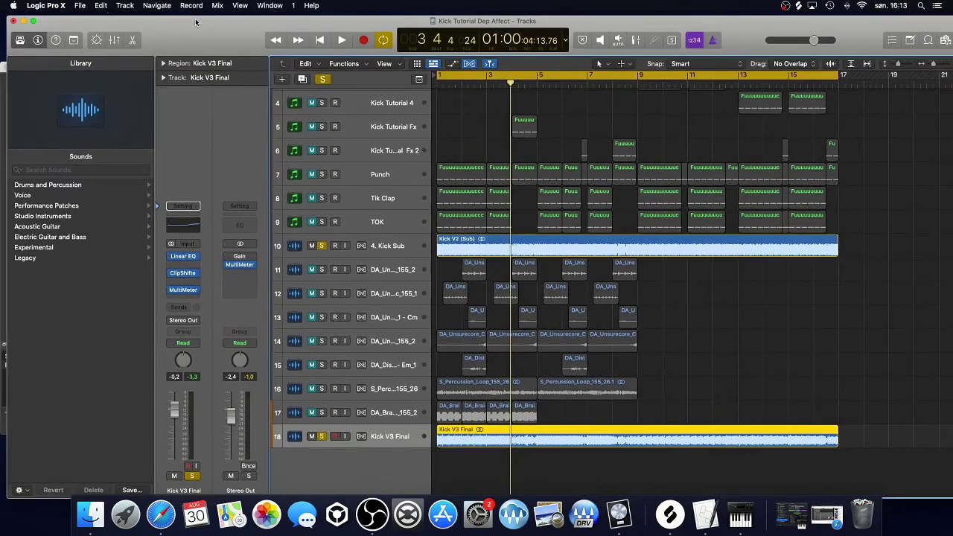
left_click(728, 279)
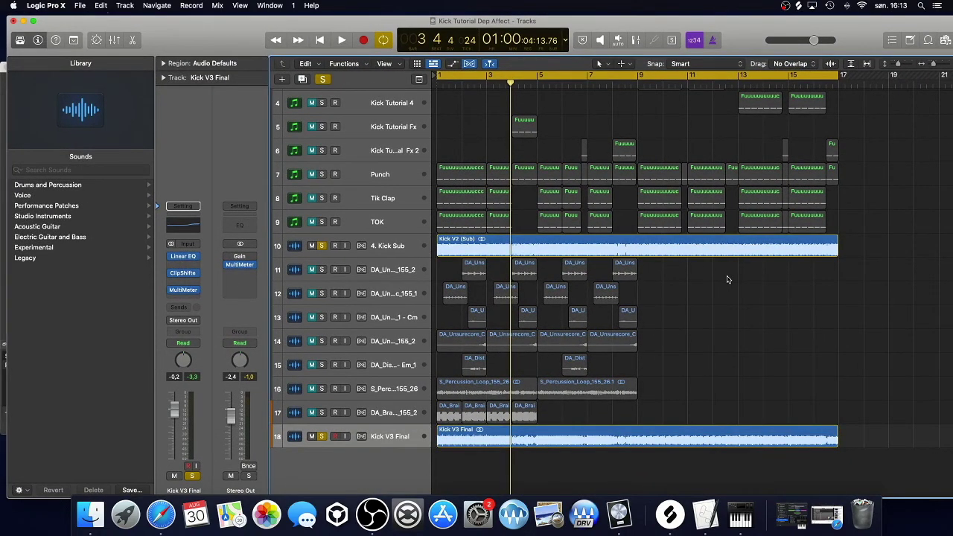
scroll(421, 141, "up", 4)
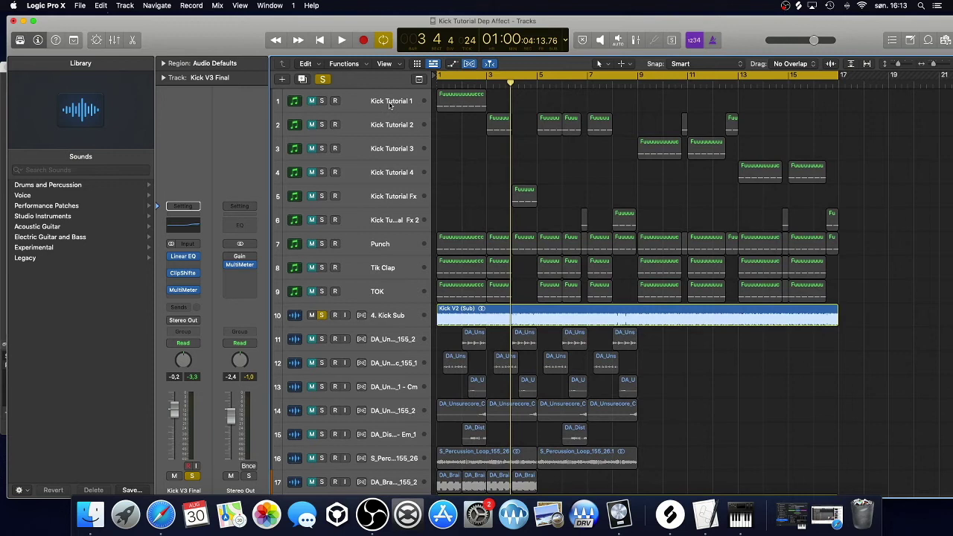
left_click(388, 105)
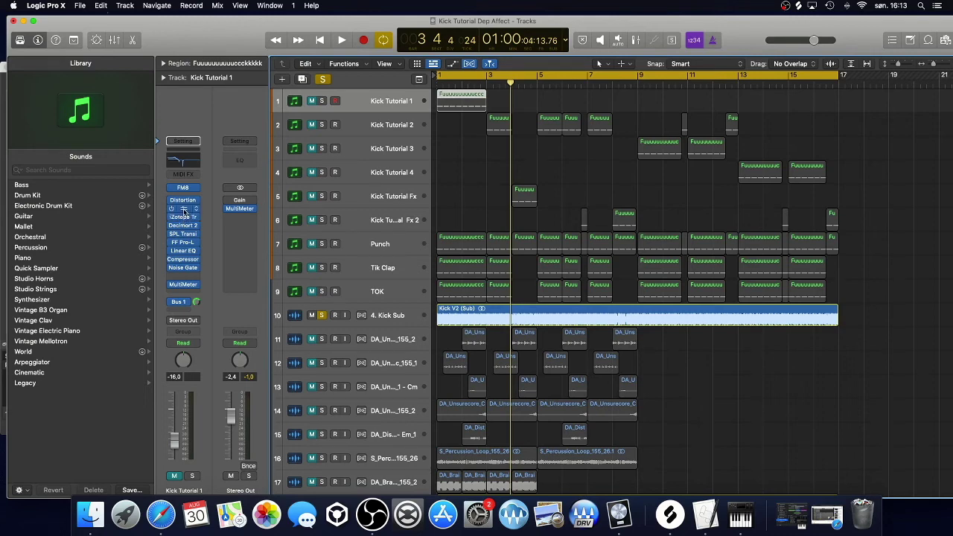
Step: Inspect the FF Pro-Q 2 equalizer curve on the Kick Tutorial 1 track and close the plug-in window
left_click(183, 210)
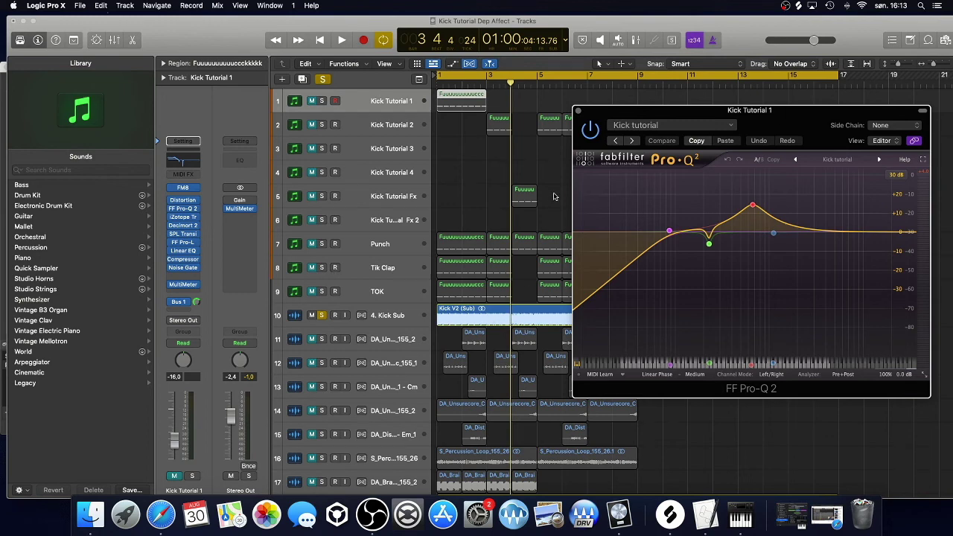
left_click(578, 111)
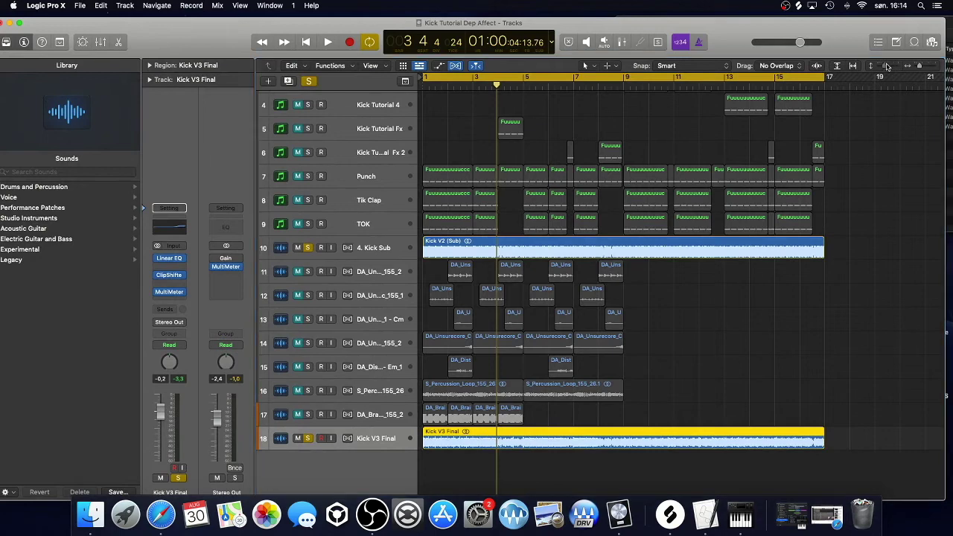
Step: Trim the end of the Kick V3 Final region back to bar 2, leaving only the first bar
left_click(886, 66)
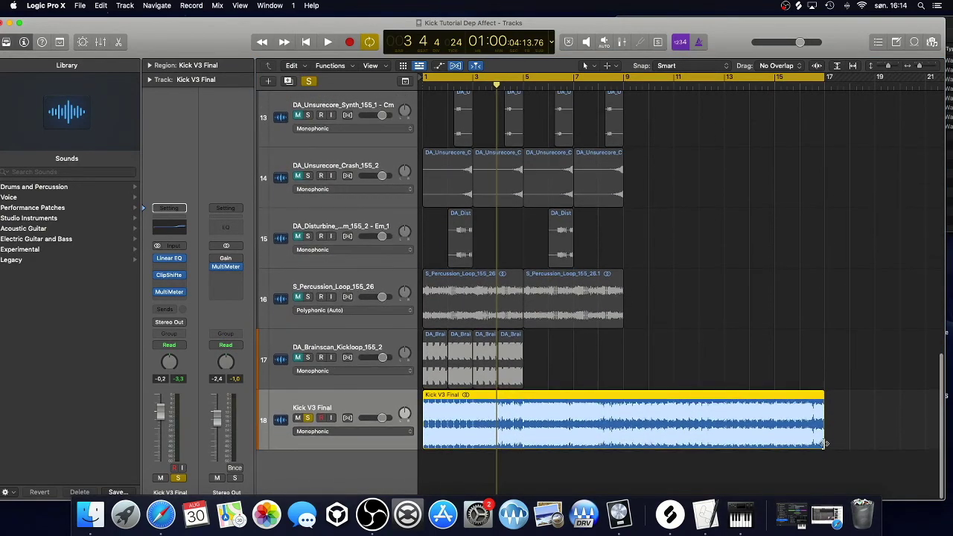
left_click_drag(821, 444, 438, 430)
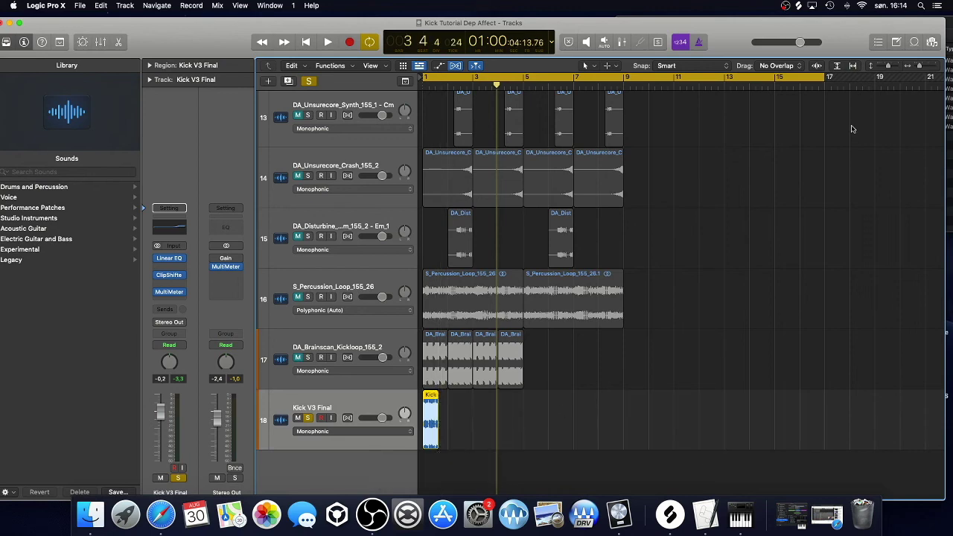
left_click_drag(919, 68, 924, 68)
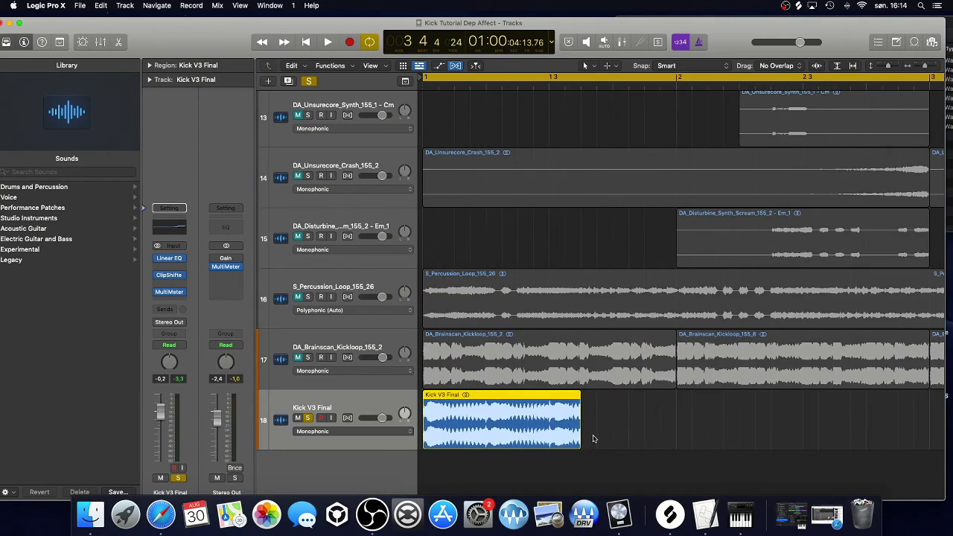
left_click_drag(578, 446, 675, 446)
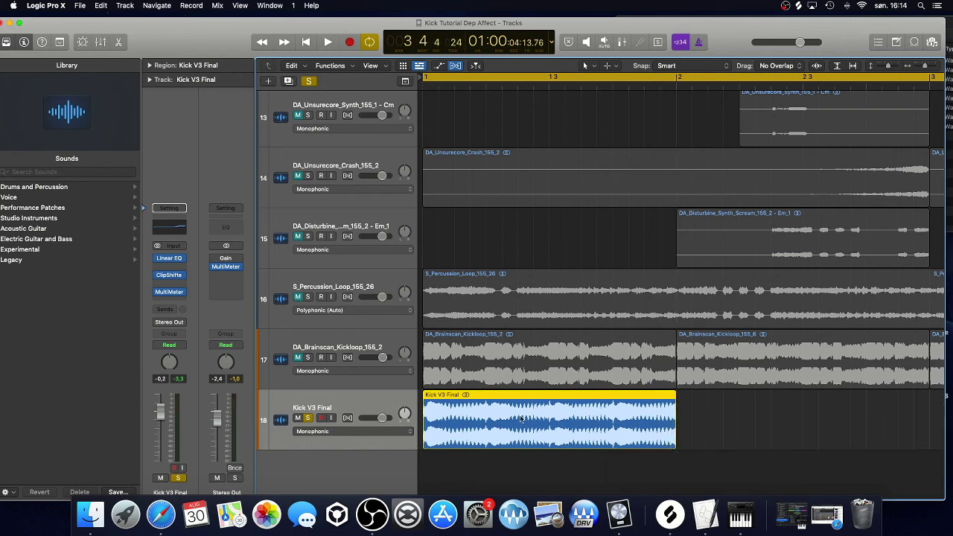
mouse_move(674, 443)
left_mouse_down()
mouse_move(452, 433)
mouse_move(676, 441)
left_mouse_up()
Step: Shorten the Kick V3 Final region to a single beat, and show the new-track options without creating a track
scroll(691, 419, "right", 3)
scroll(692, 419, "left", 3)
scroll(670, 424, "right", 1)
left_click_drag(670, 441, 520, 431)
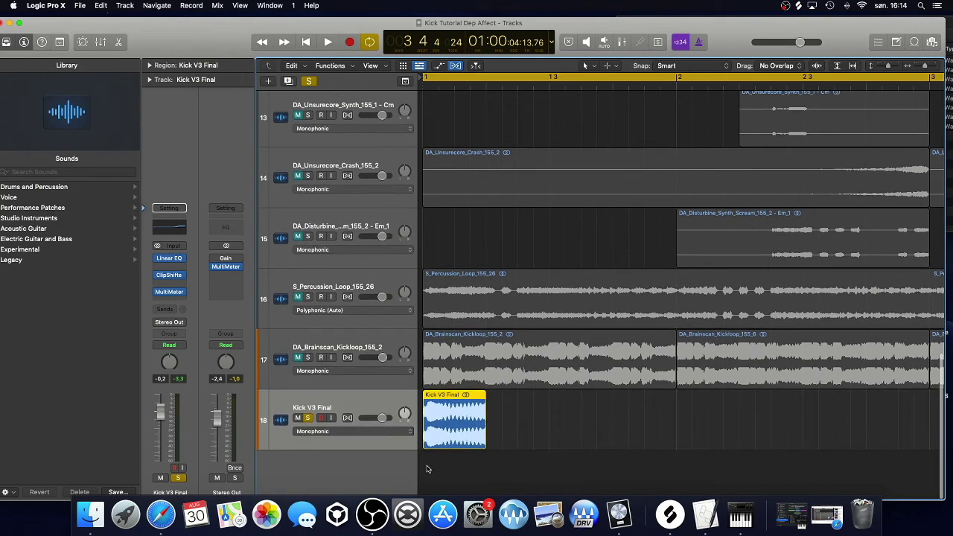
left_click(268, 81)
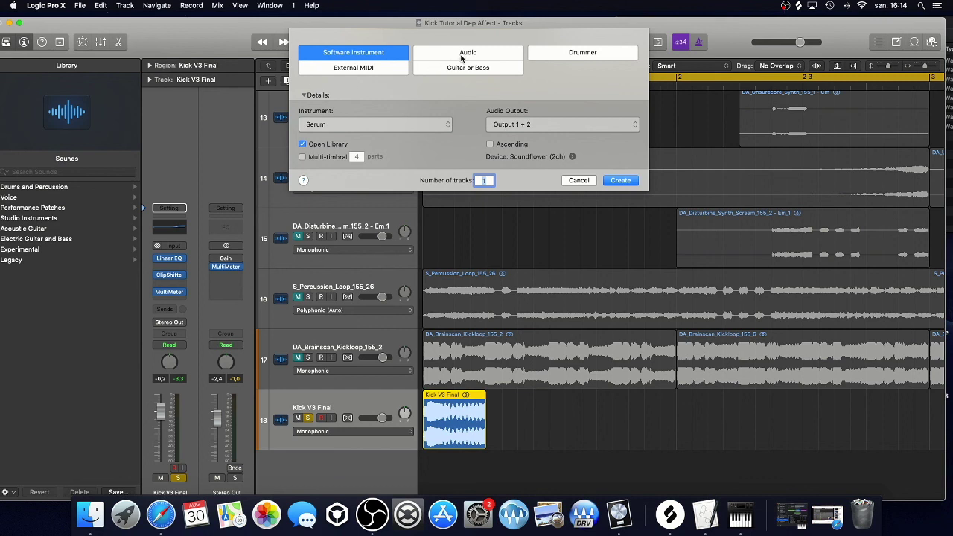
left_click(593, 183)
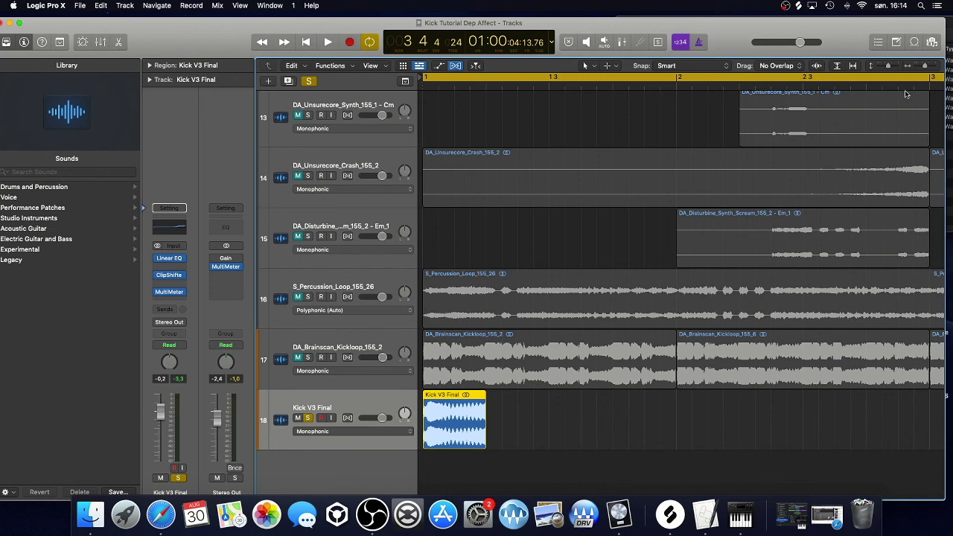
Step: Extend the Kick V3 Final region back to its full length ending at bar 17, and deselect it
left_click_drag(924, 66, 919, 67)
left_click_drag(437, 449, 896, 212)
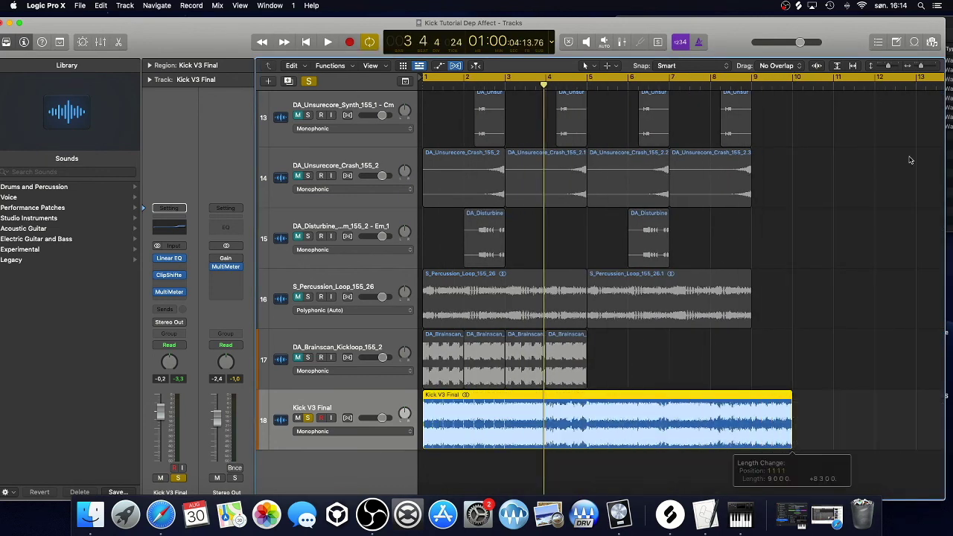
left_click_drag(920, 66, 917, 66)
left_click_drag(601, 453, 747, 450)
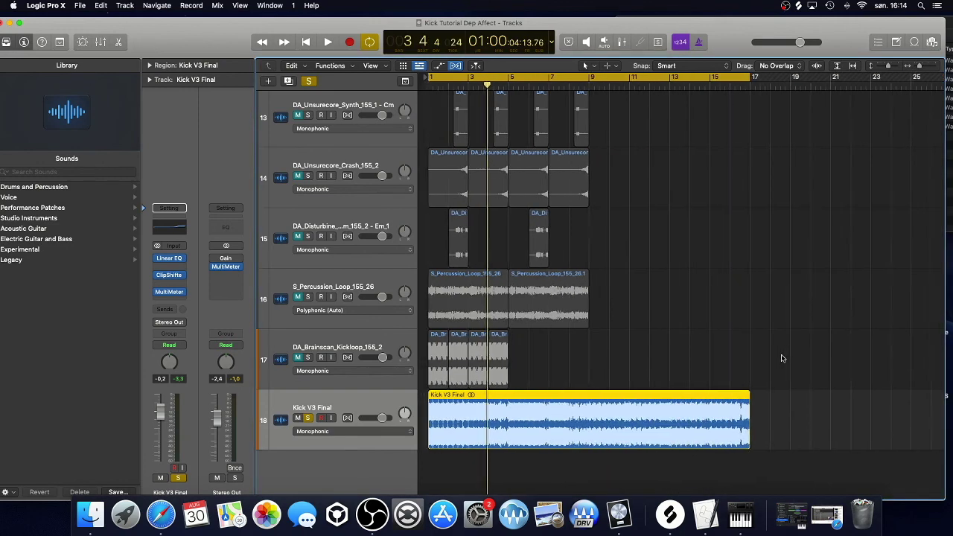
left_click(780, 314)
Step: Reduce the track height to get an overview of the kick layers, 4. Kick Sub and Kick V3 Final together
scroll(781, 315, "up", 1)
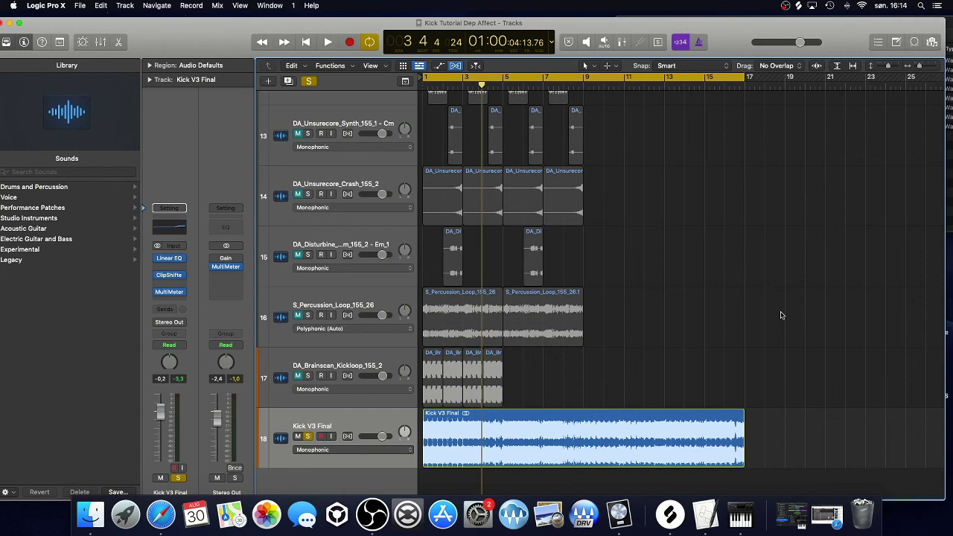
scroll(781, 315, "up", 5)
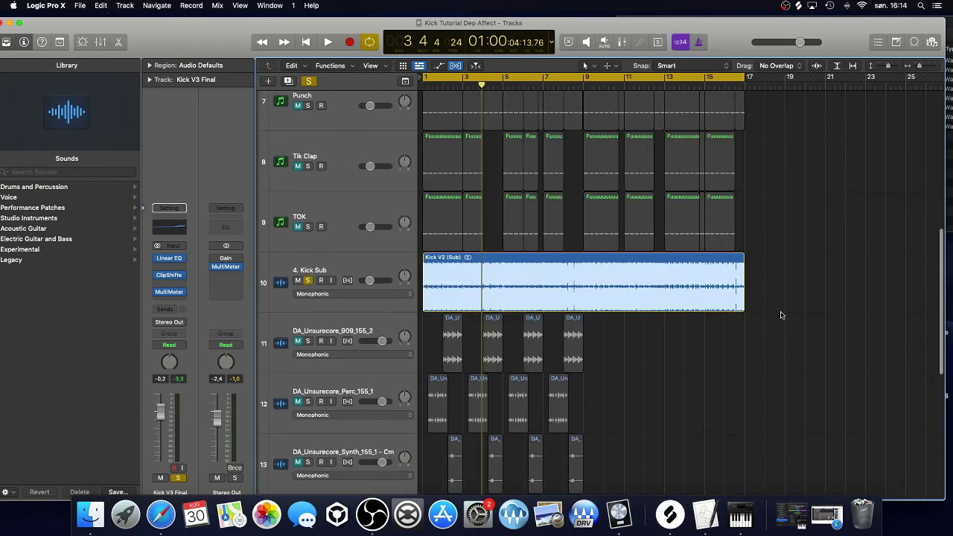
scroll(781, 314, "down", 5)
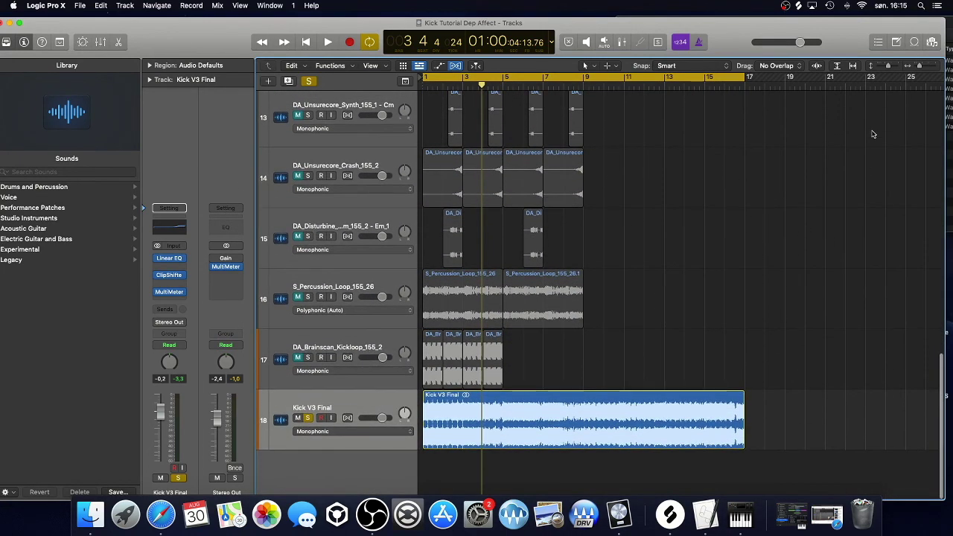
left_click(884, 67)
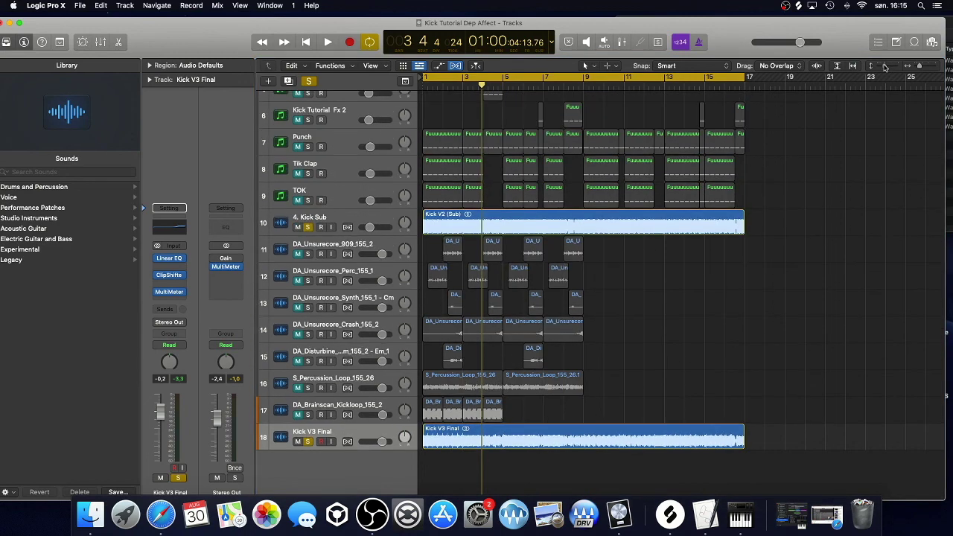
left_click(884, 67)
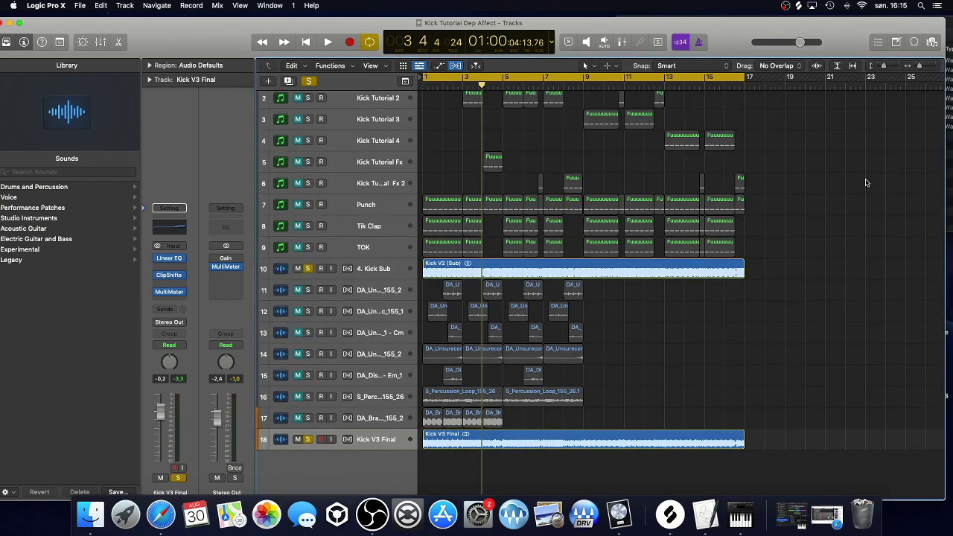